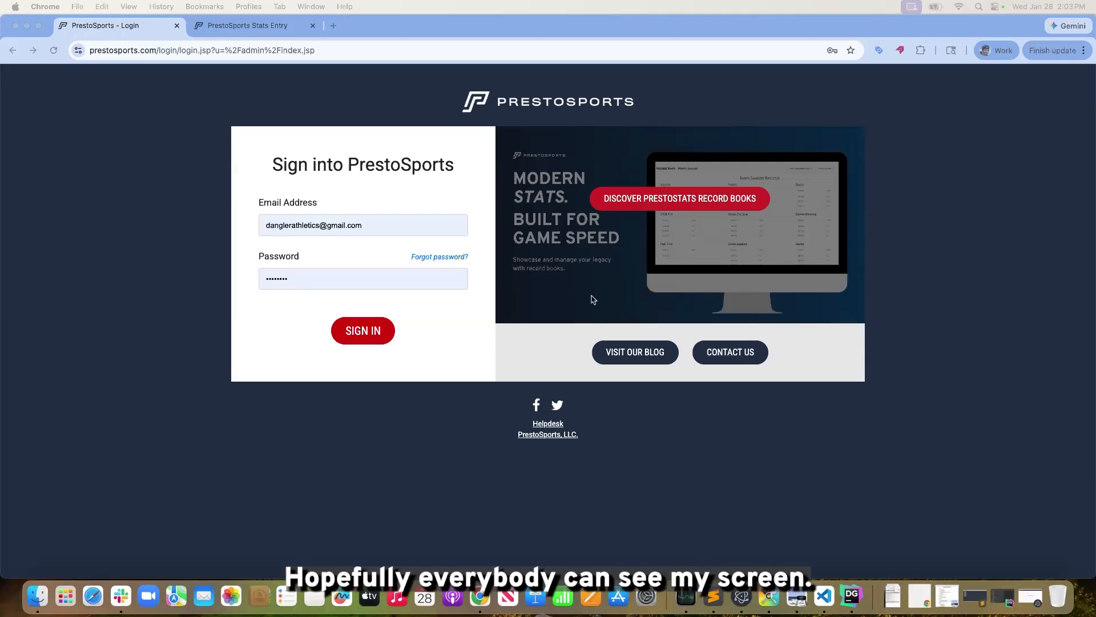
Sign in to PrestoSports with the prefilled account credentials
left_click(161, 315)
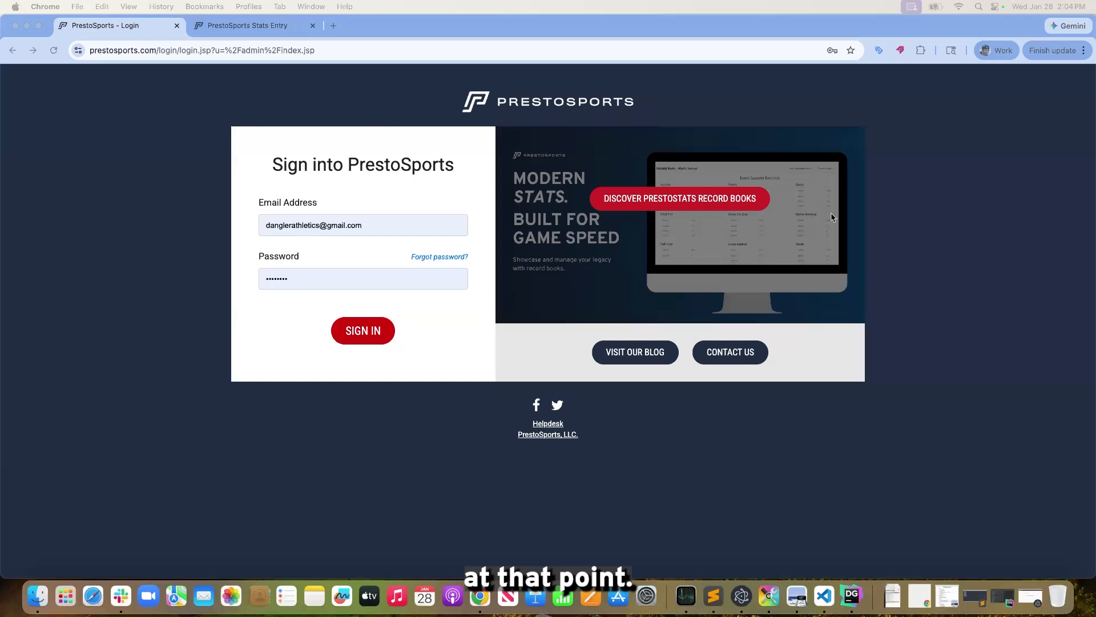
left_click(435, 23)
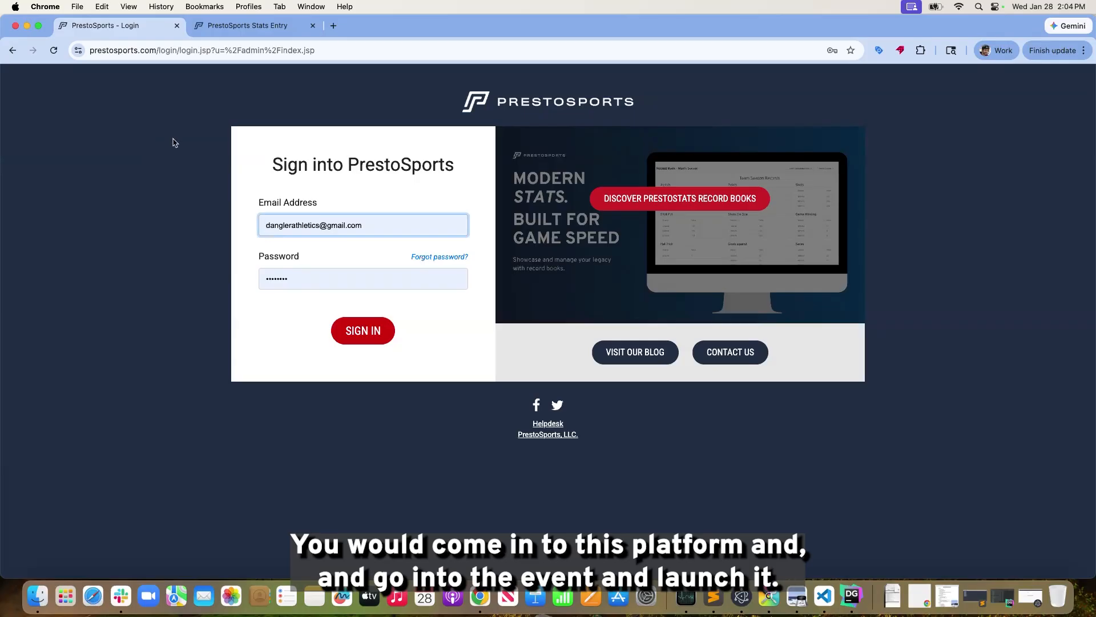
left_click(361, 339)
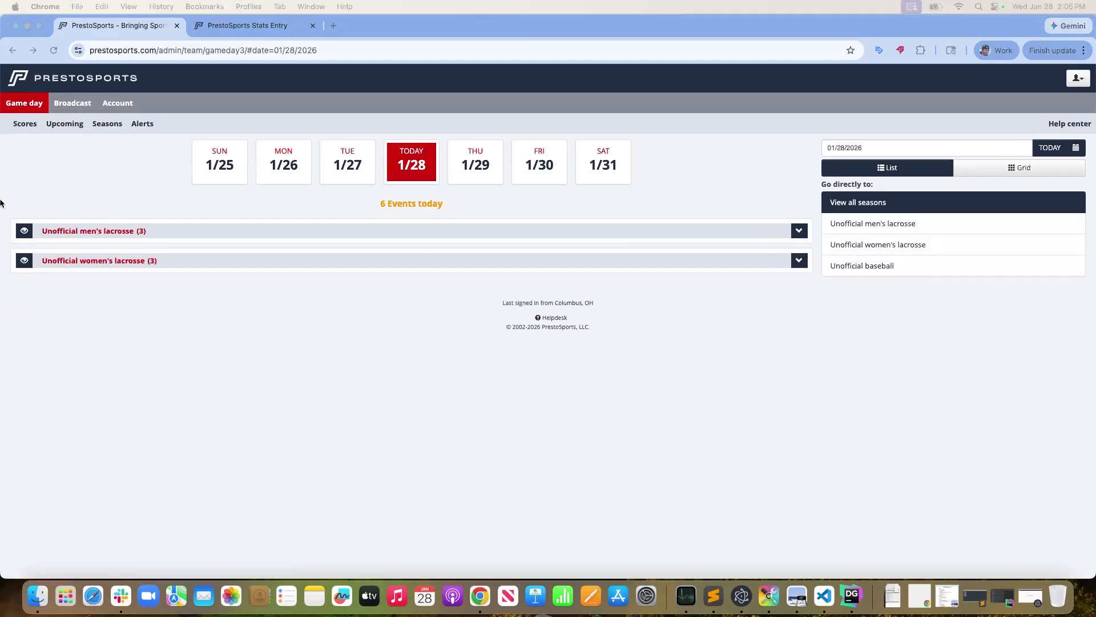
Expand today's event lists for Unofficial men's lacrosse and Unofficial women's lacrosse on the Game day page
left_click(110, 234)
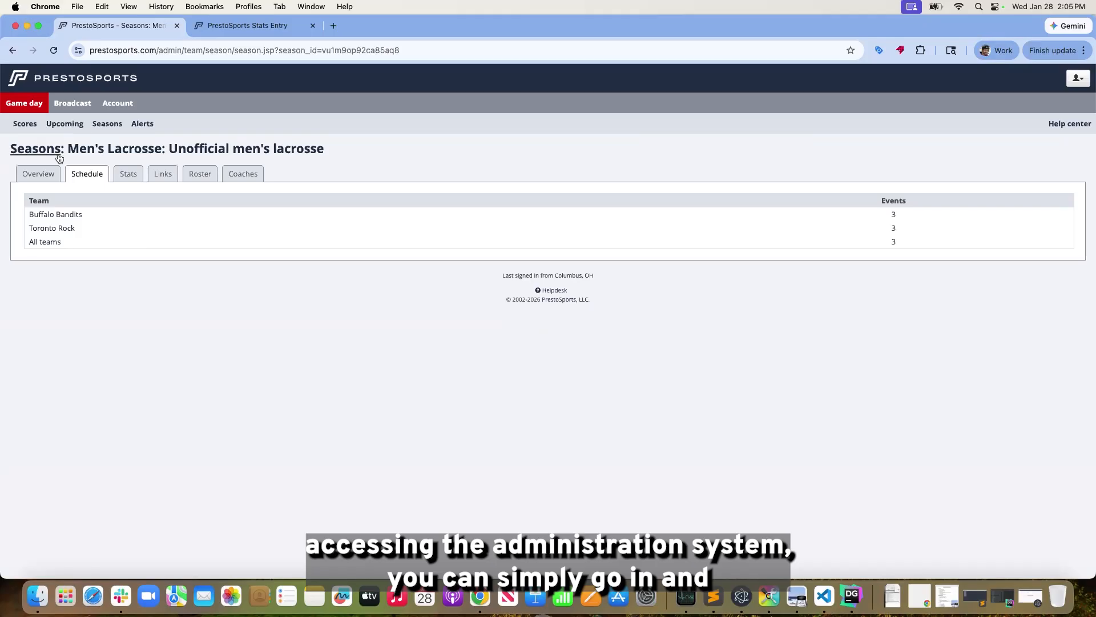
left_click(14, 51)
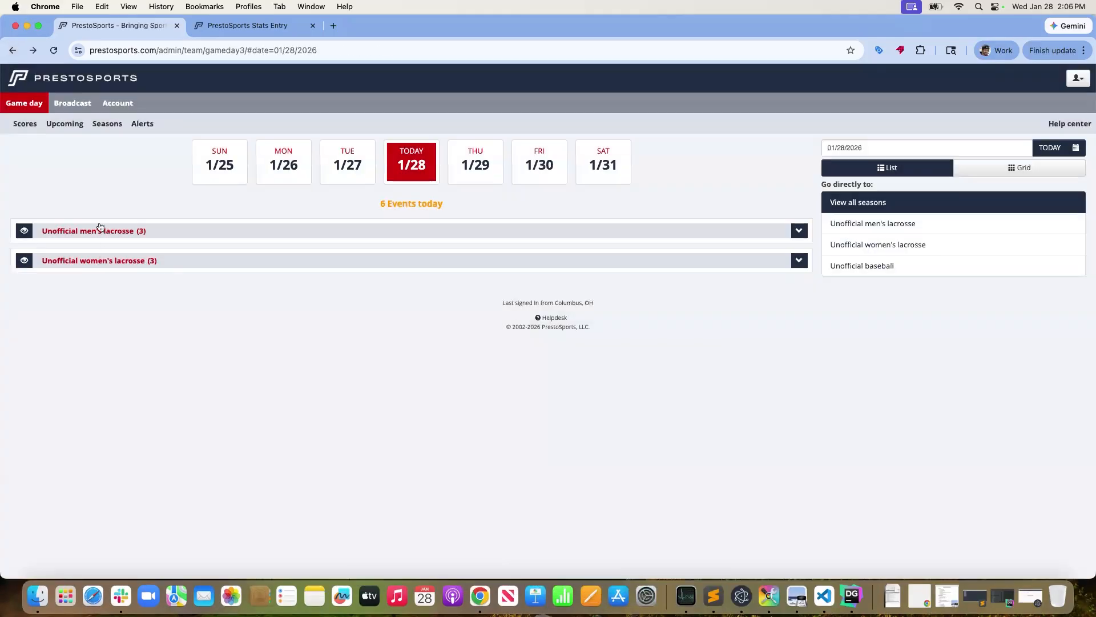
left_click(798, 230)
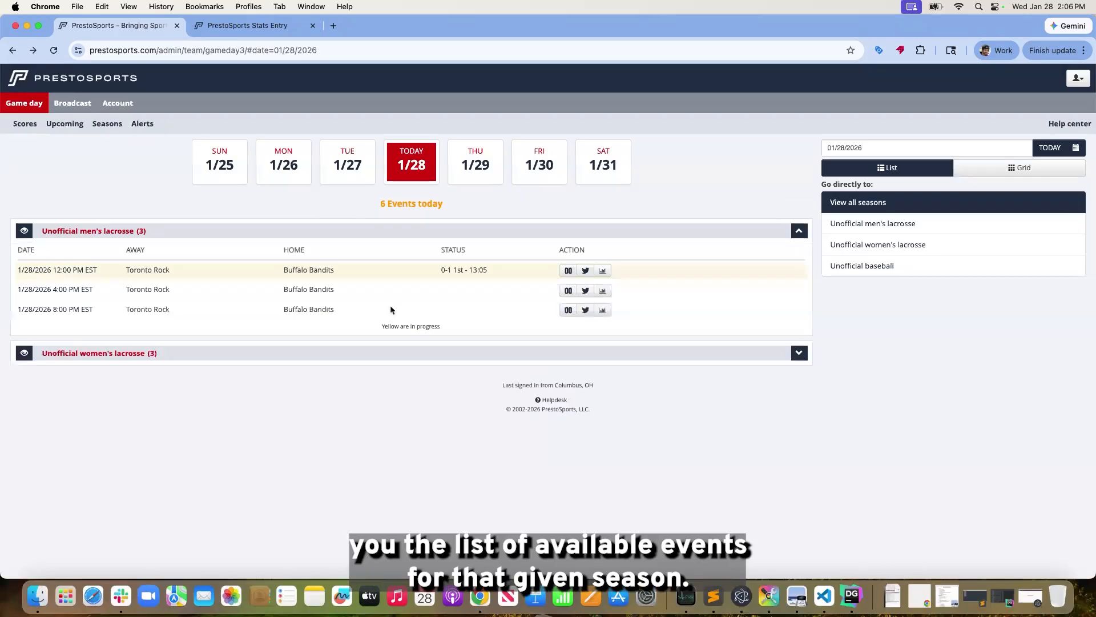
left_click(798, 353)
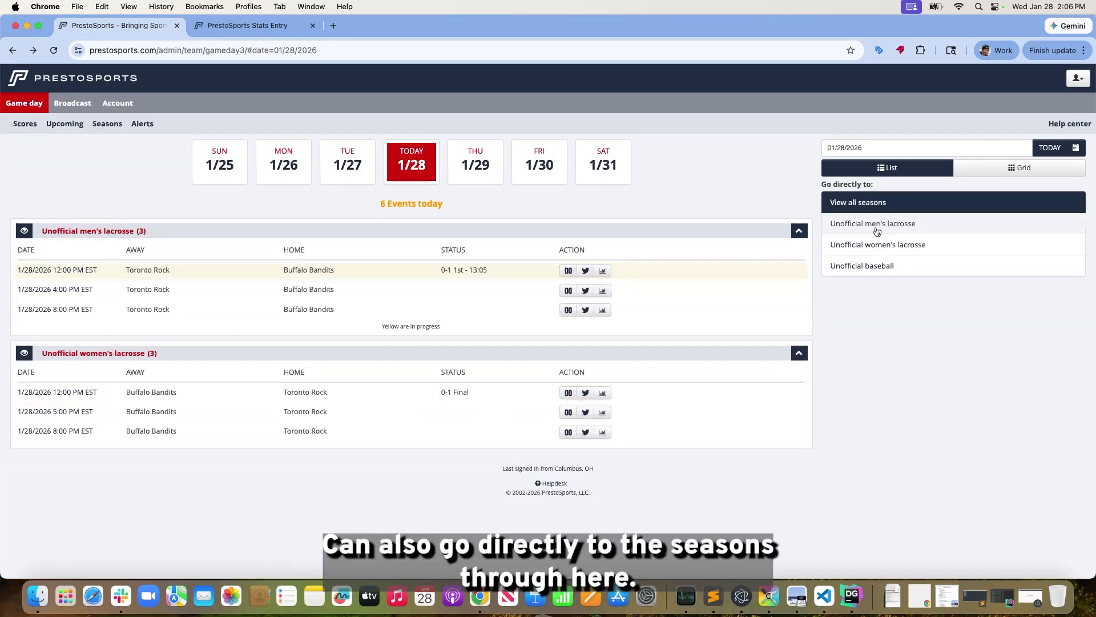
Open the Unofficial men's lacrosse season and show the Buffalo Bandits schedule
left_click(90, 239)
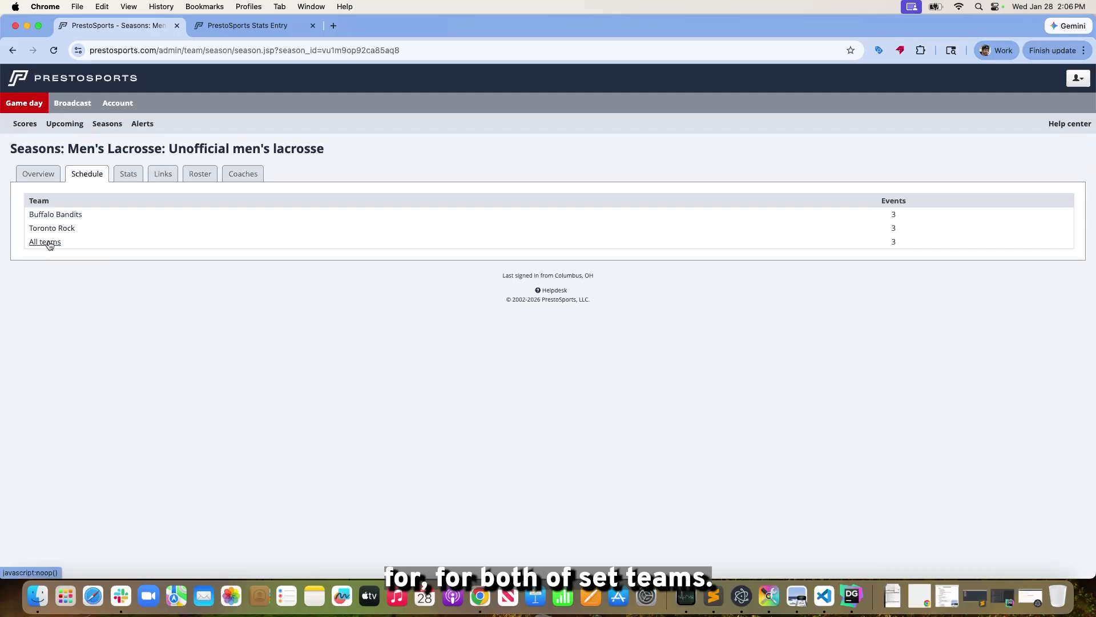
left_click(39, 215)
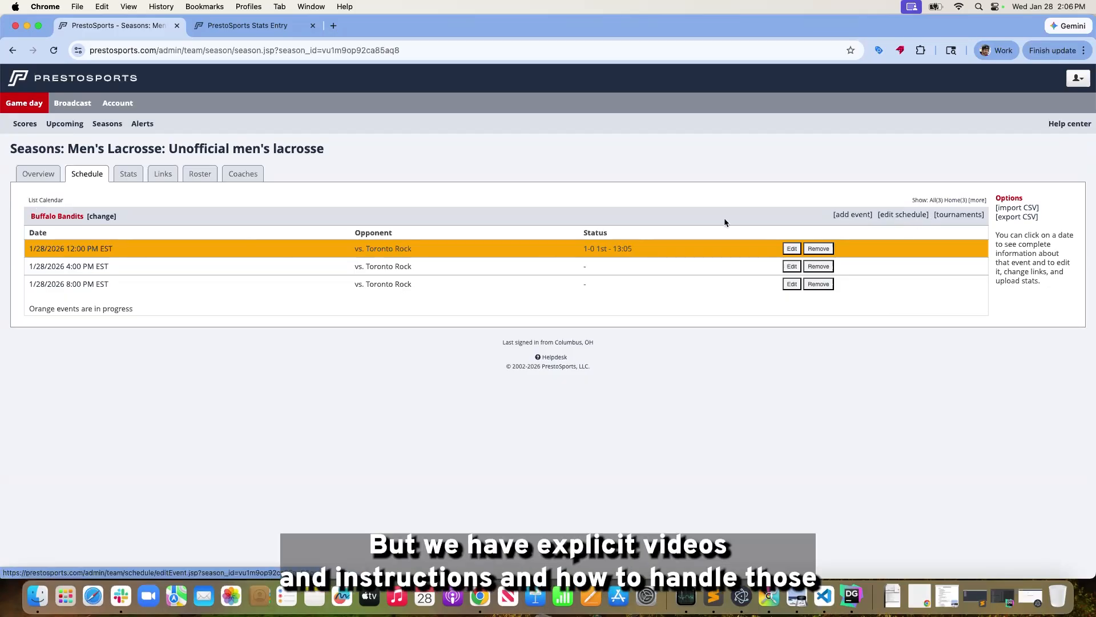
Review the Buffalo Bandits' live and post-game stat partner settings and save them without changes
left_click(129, 175)
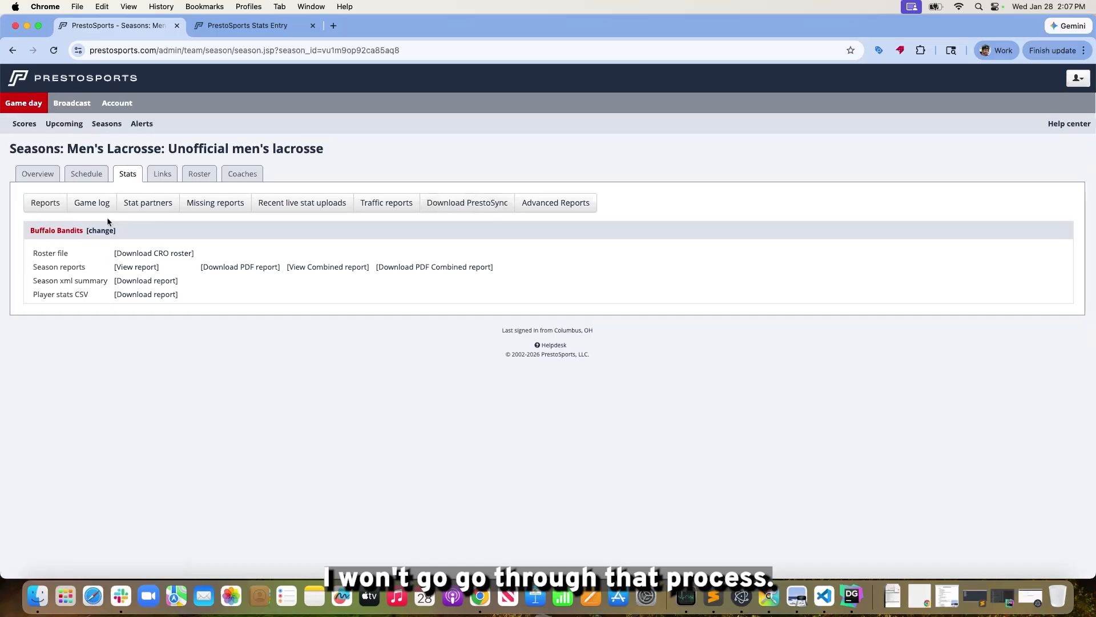
left_click(158, 207)
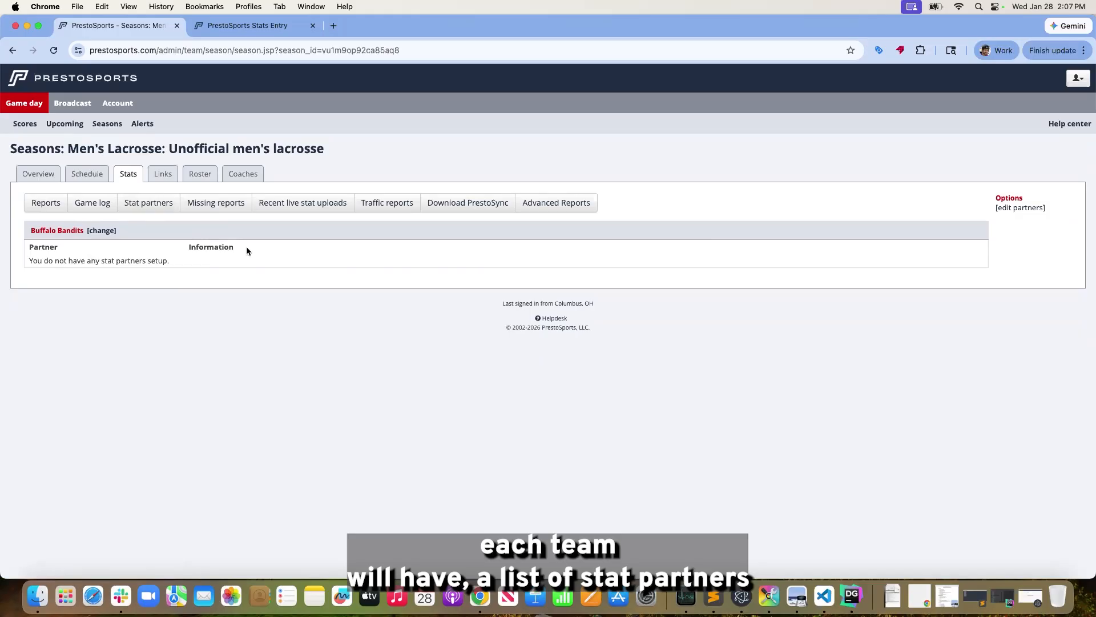
left_click(1030, 207)
scroll(87, 303, "down", 3)
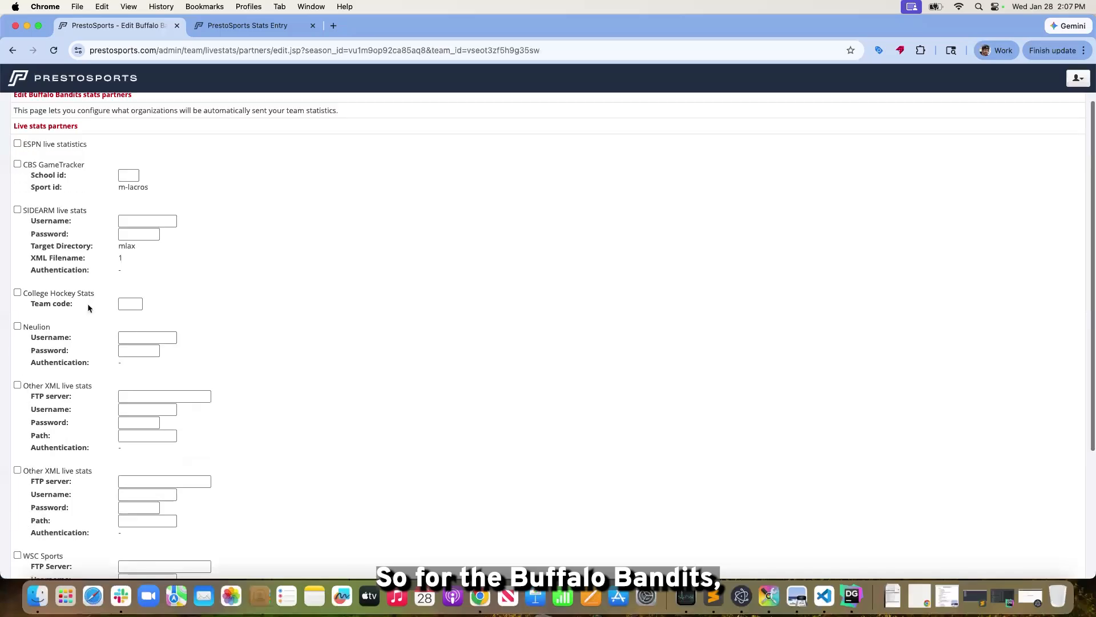
scroll(89, 308, "down", 5)
scroll(89, 306, "up", 5)
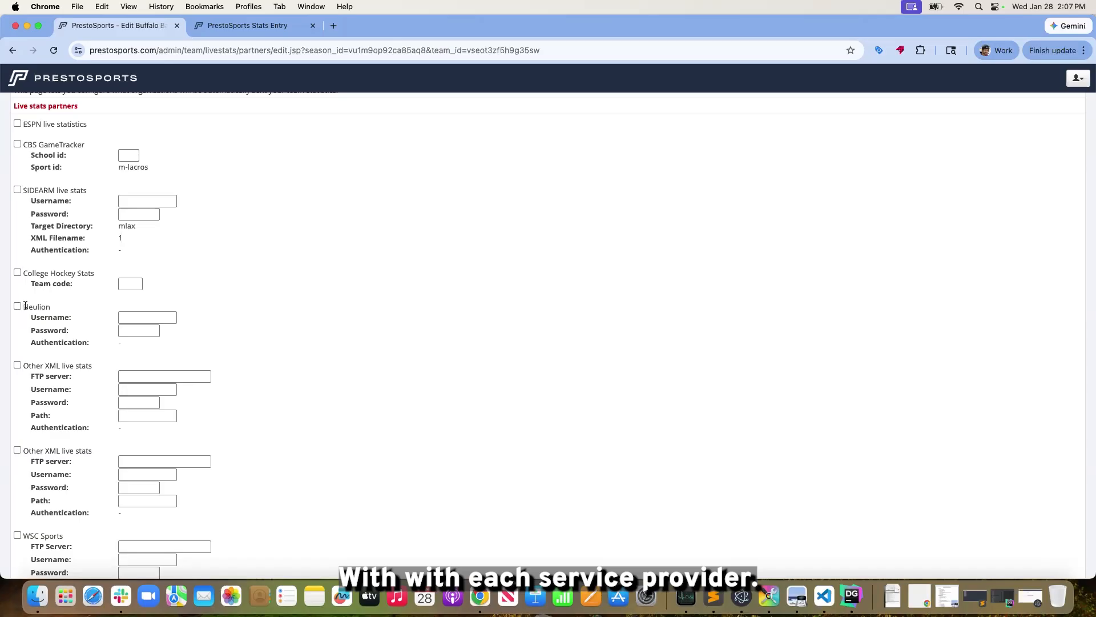
scroll(86, 459, "down", 5)
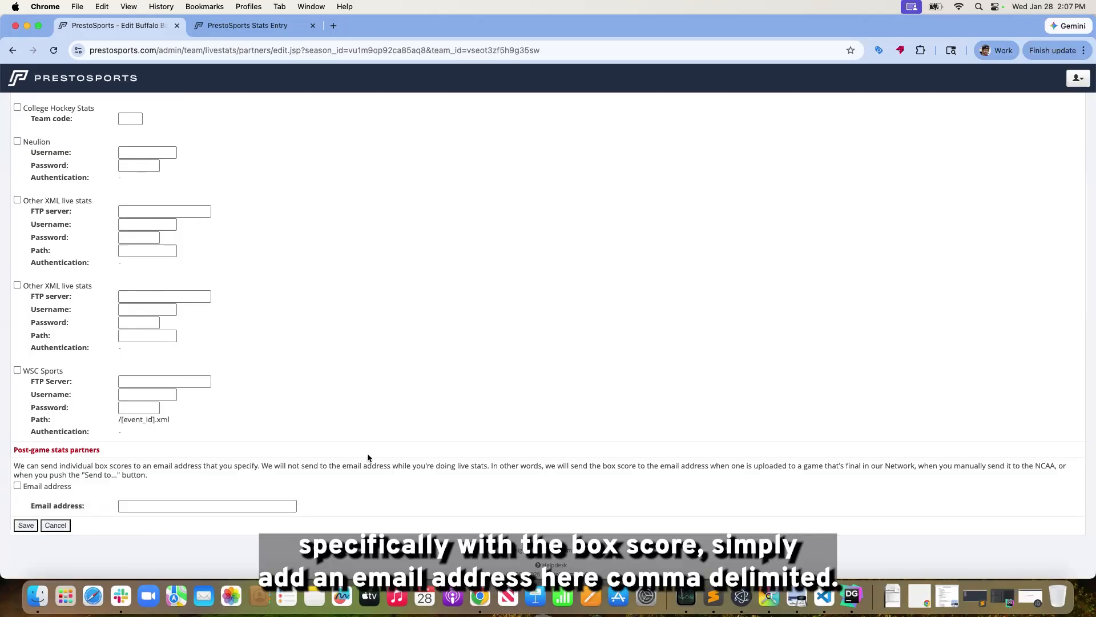
left_click(183, 505)
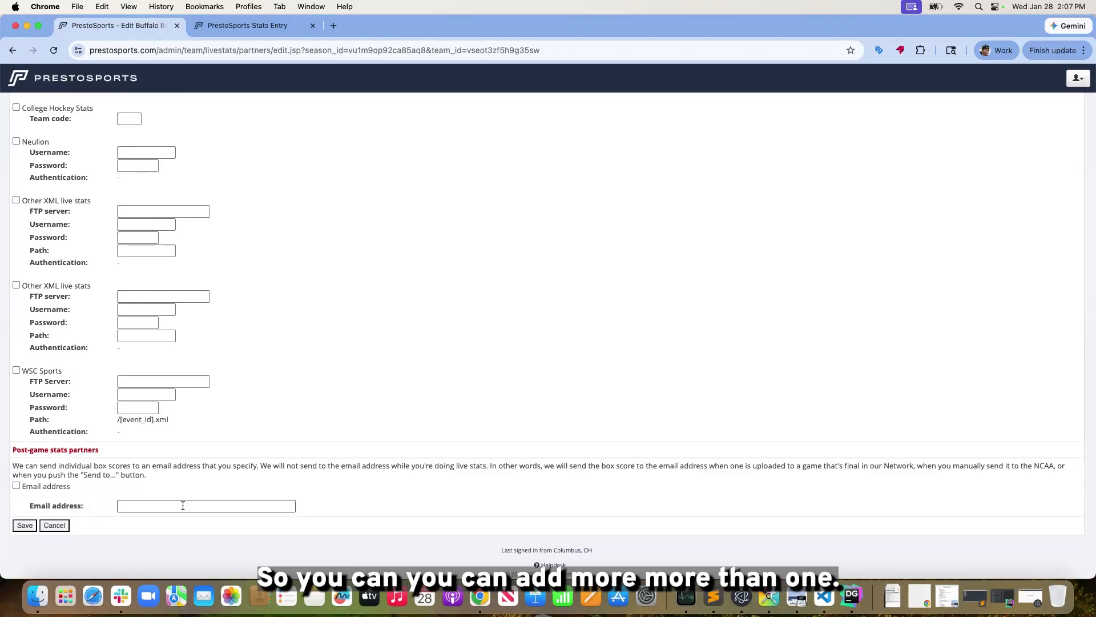
scroll(180, 505, "up", 1)
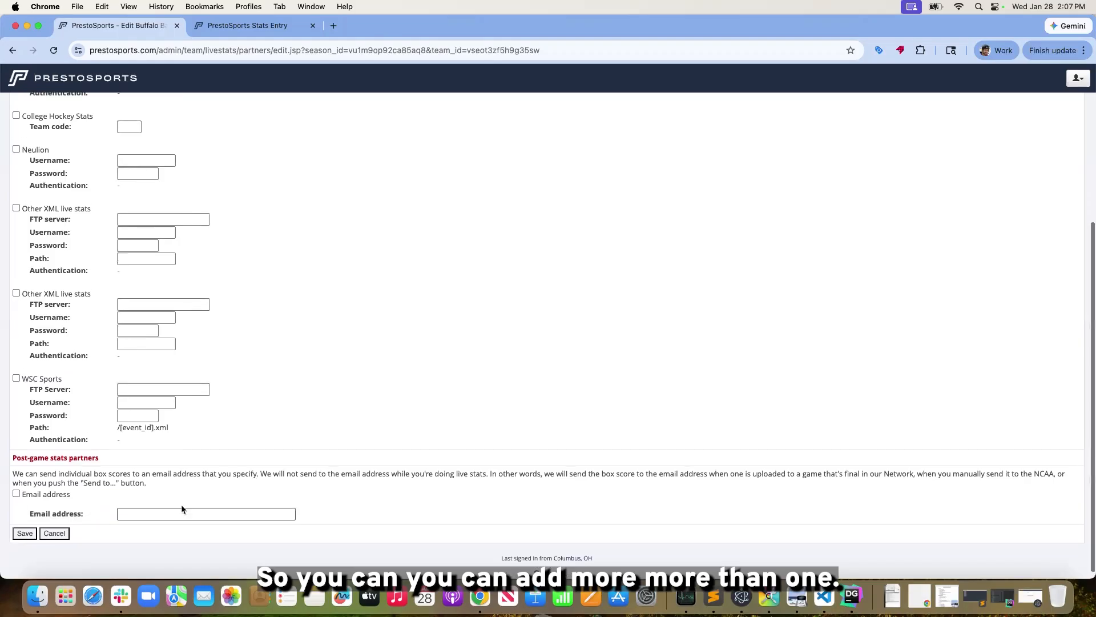
left_click(29, 538)
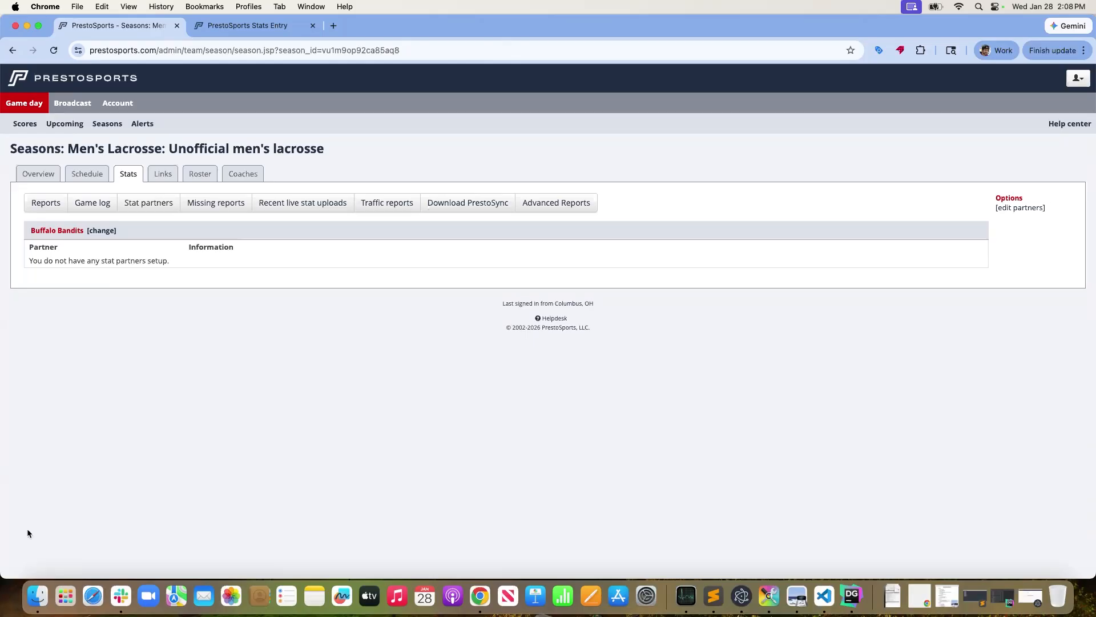
Open the Buffalo Bandits roster and export it as a CRO roster in First Last format
left_click(201, 174)
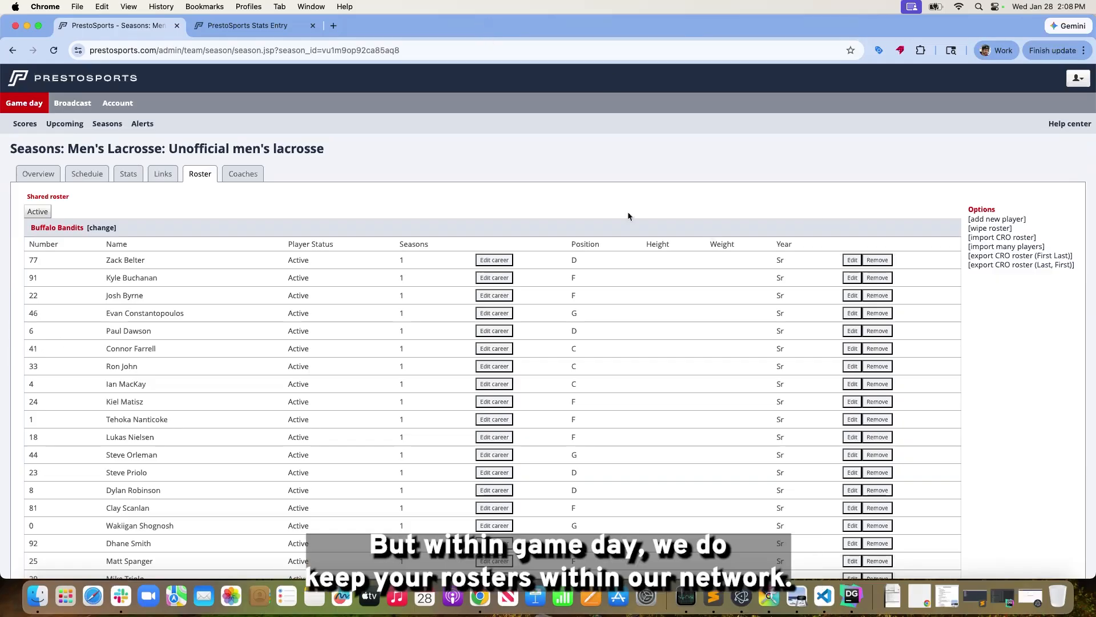
scroll(74, 306, "down", 1)
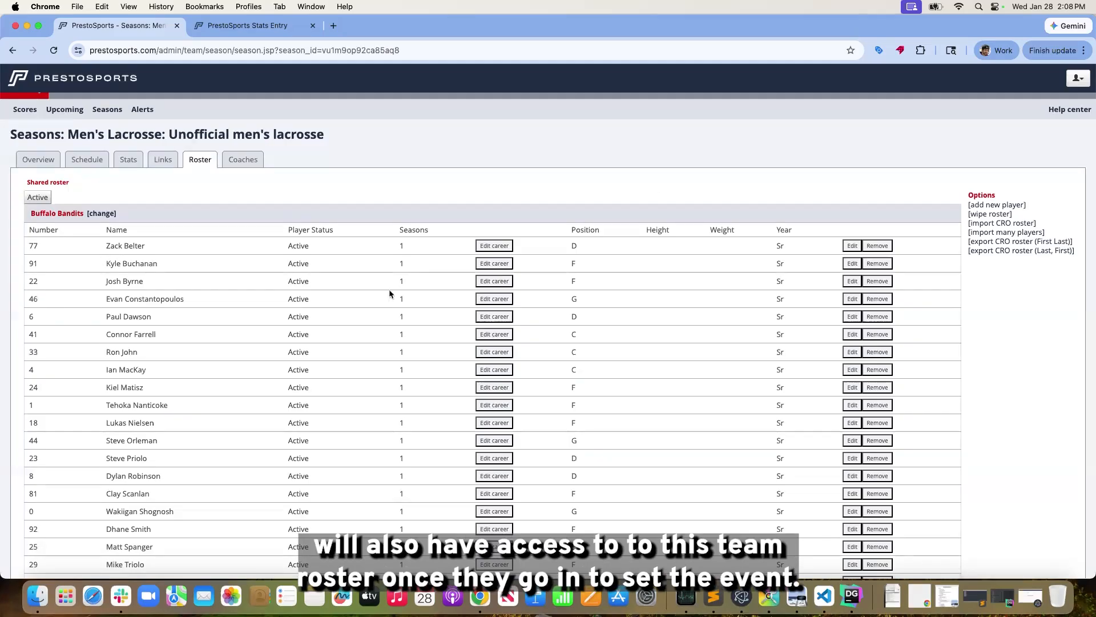
scroll(556, 325, "down", 1)
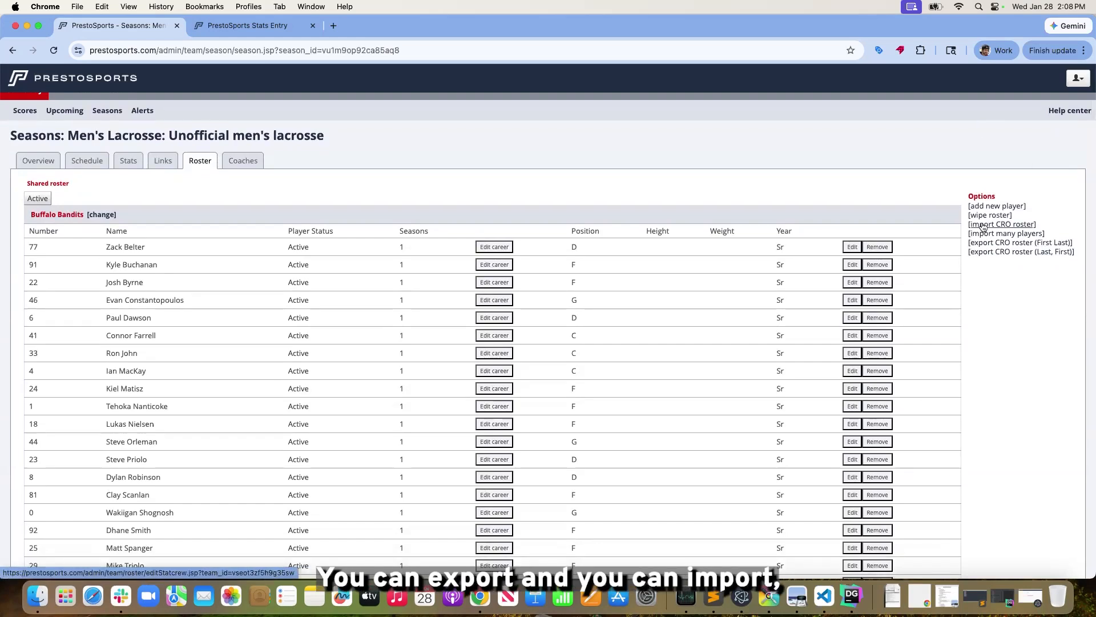
scroll(982, 218, "up", 1)
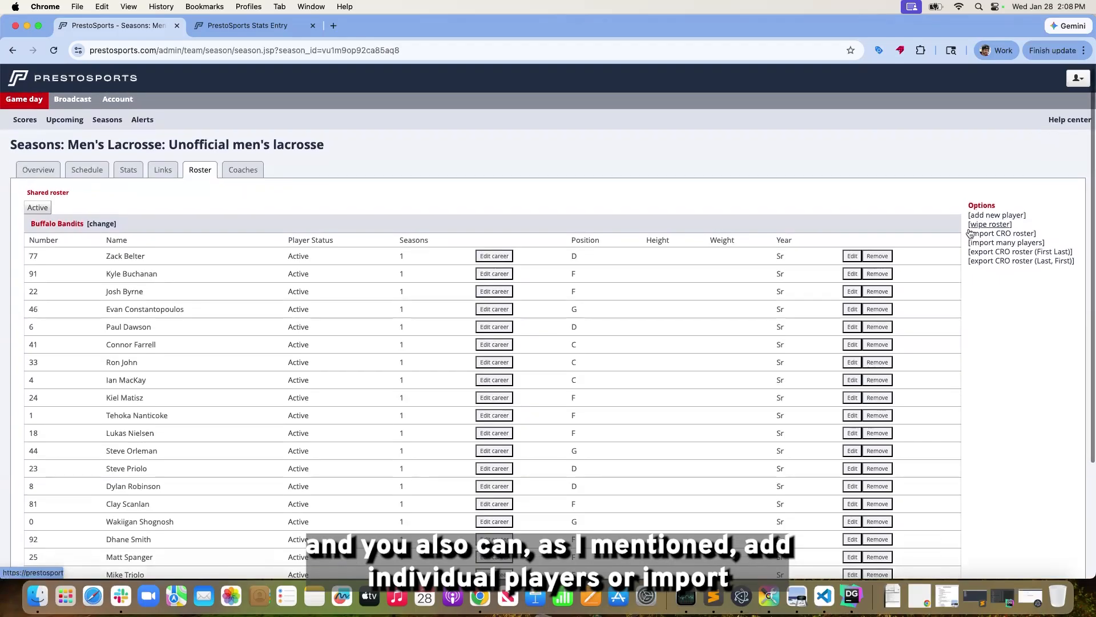
scroll(985, 228, "down", 1)
left_click(991, 244)
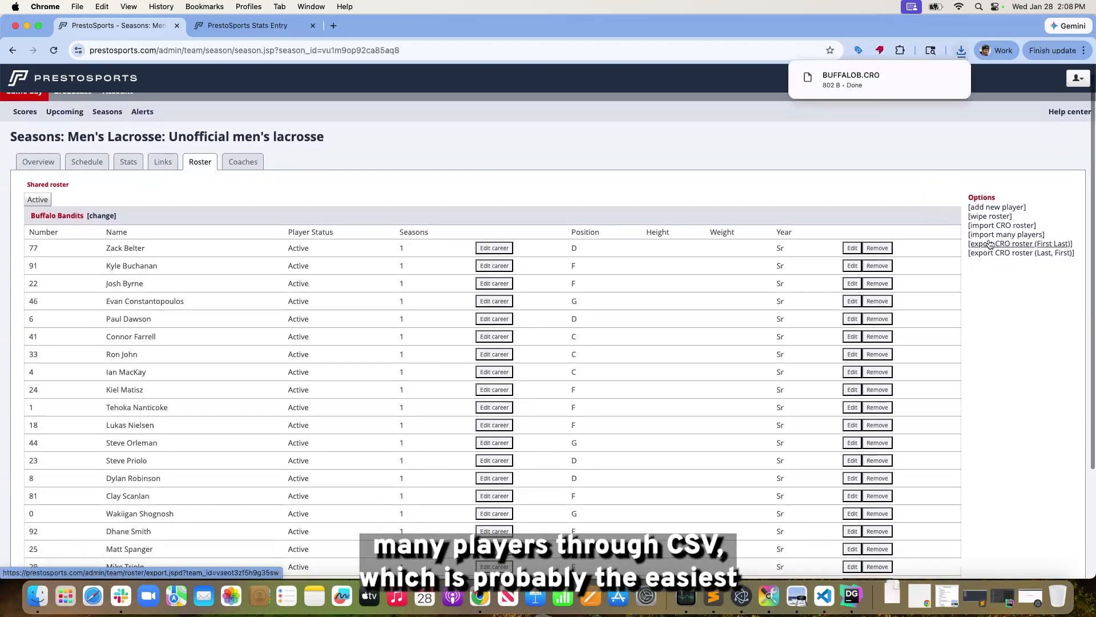
Examine the comma-delimited format for importing many players, and close the form without importing anything
left_click(1006, 235)
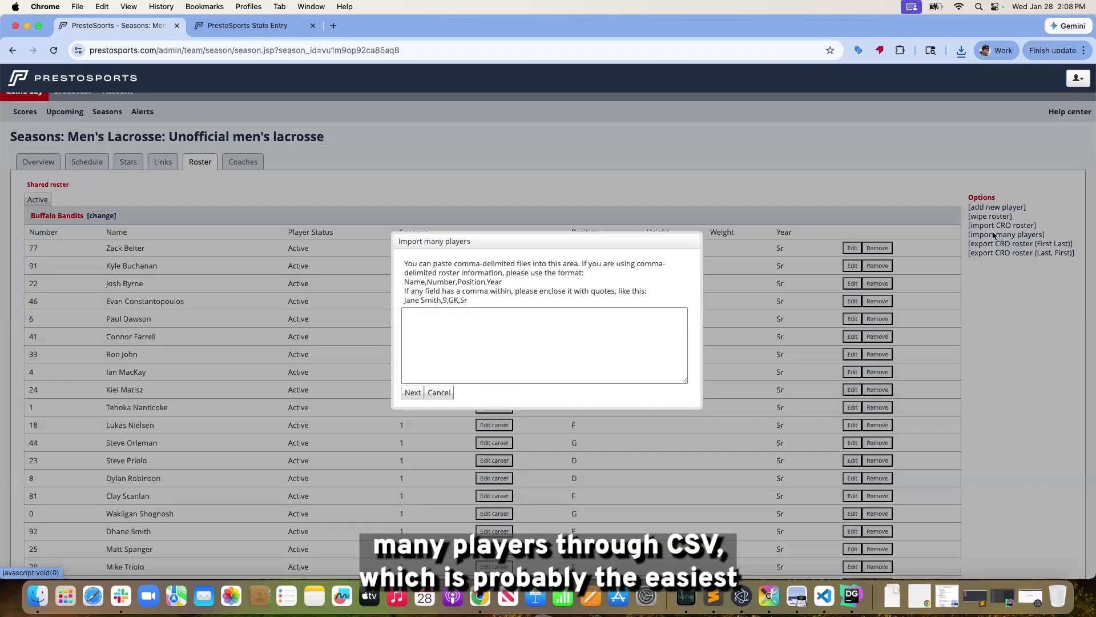
left_click(439, 393)
scroll(126, 164, "up", 1)
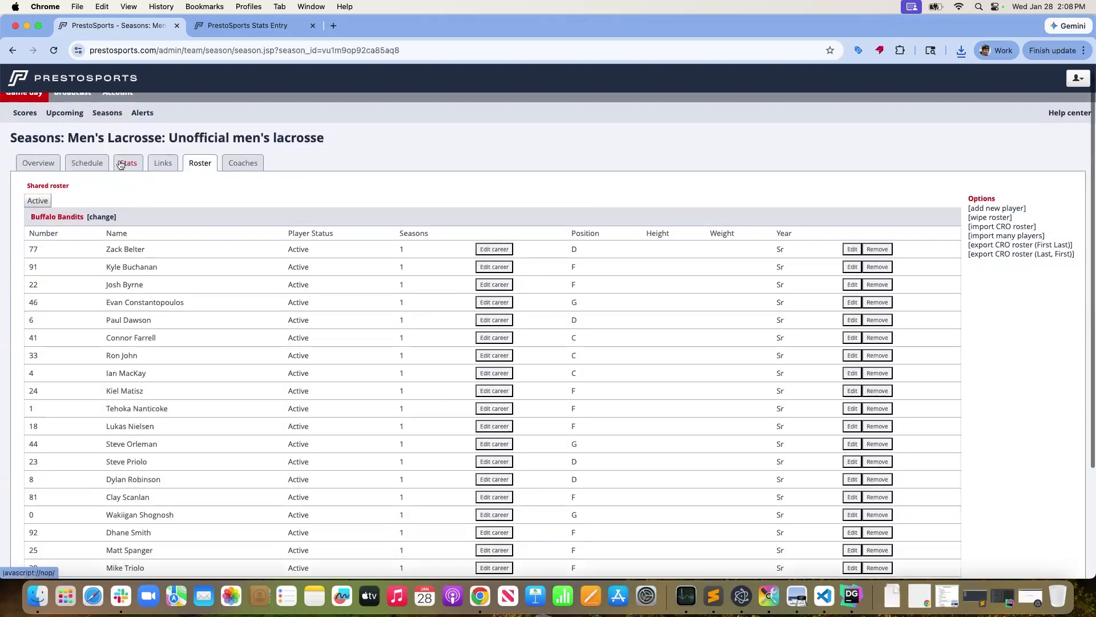
Launch PrestoStats for the Buffalo Bandits' 1/28/2026 4:00 PM event against Toronto Rock and confirm Live Scoring
left_click(81, 172)
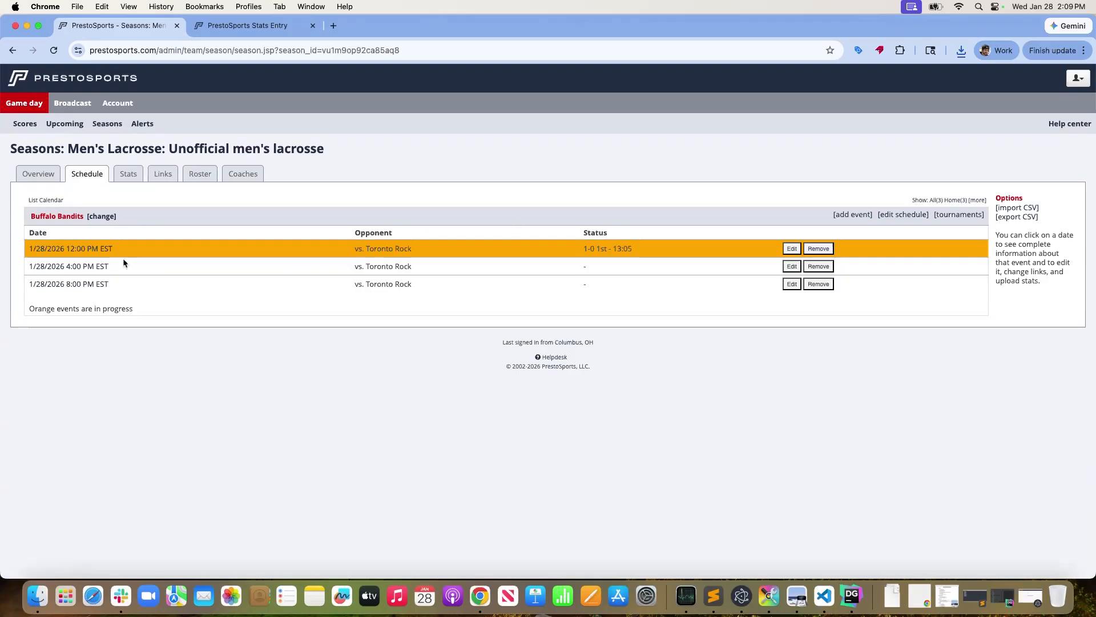
left_click(80, 267)
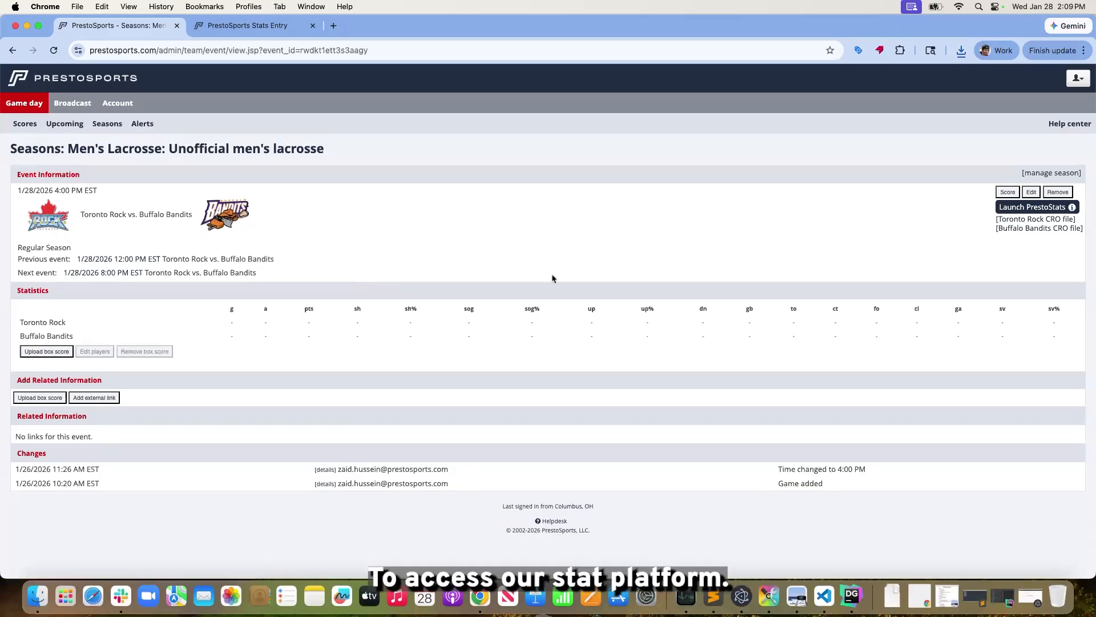
left_click(1028, 210)
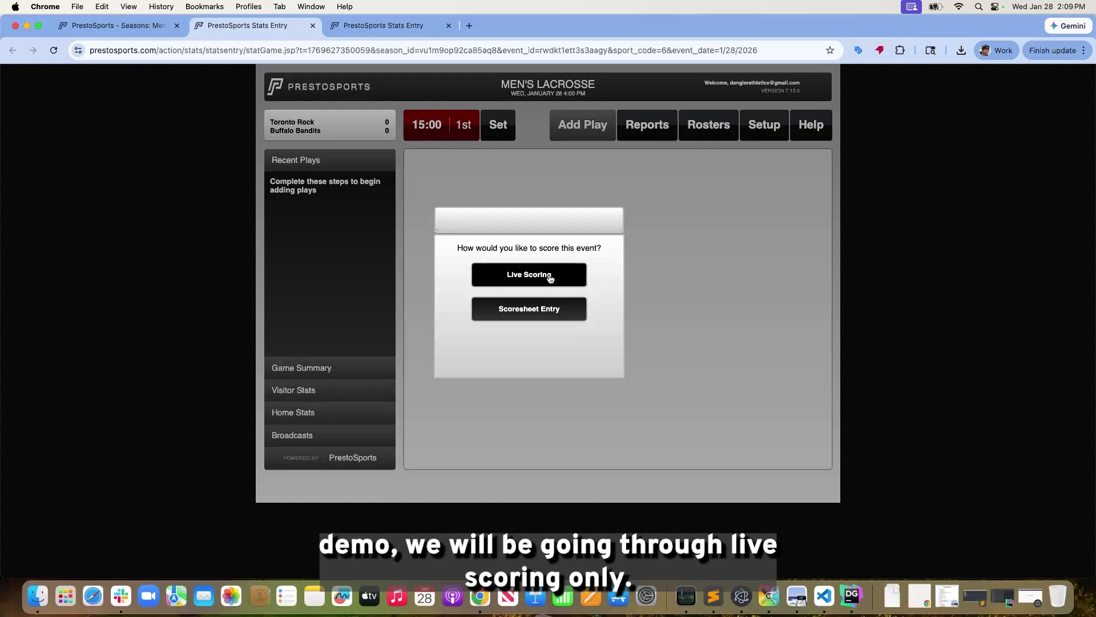
left_click(550, 279)
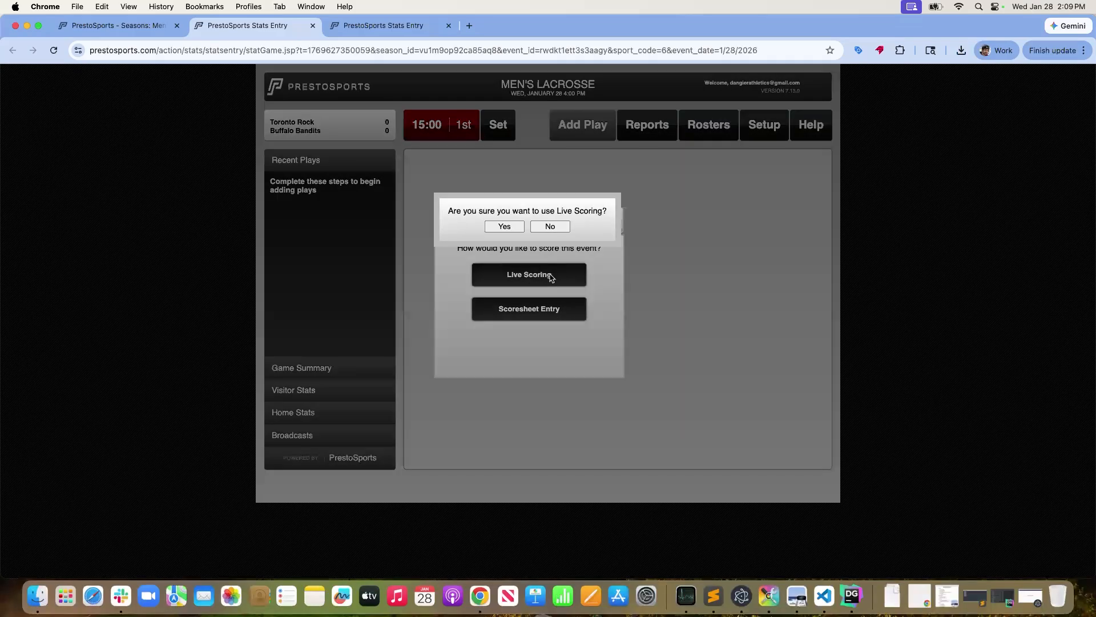
left_click(503, 225)
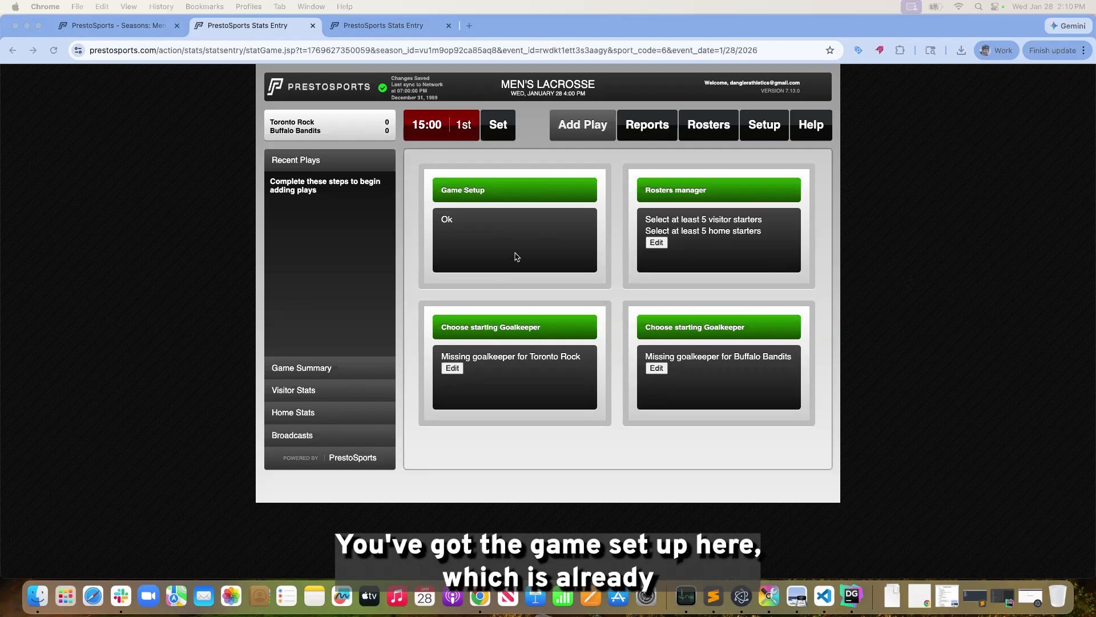
Set Toronto Rock players 1, 3, 8, 18 and 21 as starters in the rosters manager and save
left_click(760, 127)
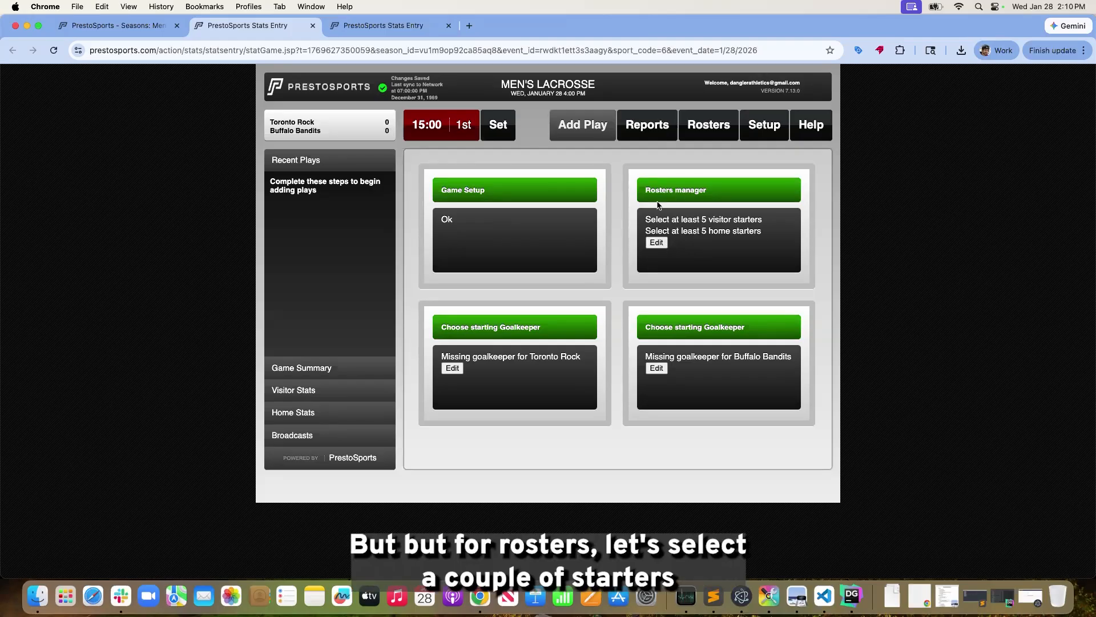
left_click(657, 243)
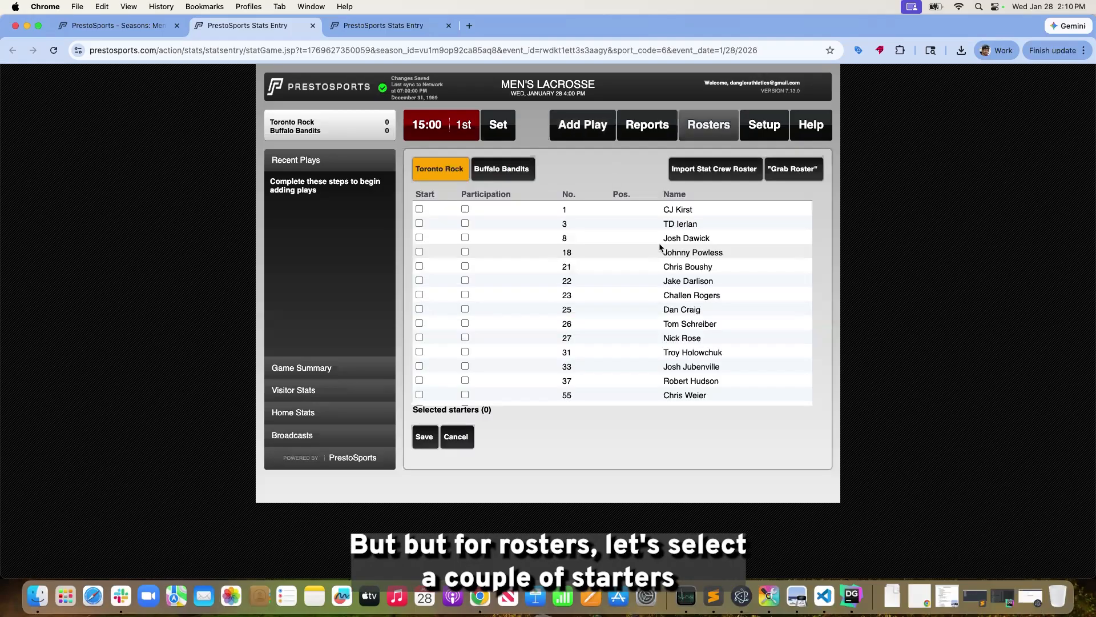
left_click(419, 209)
left_click(419, 224)
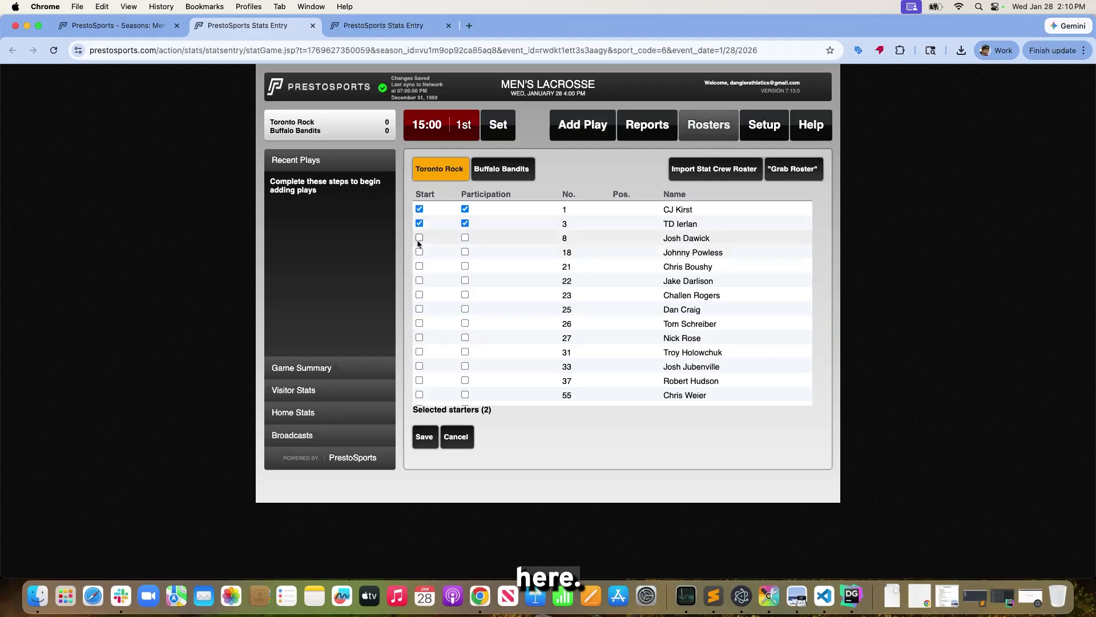
left_click(419, 237)
left_click(419, 252)
left_click(419, 266)
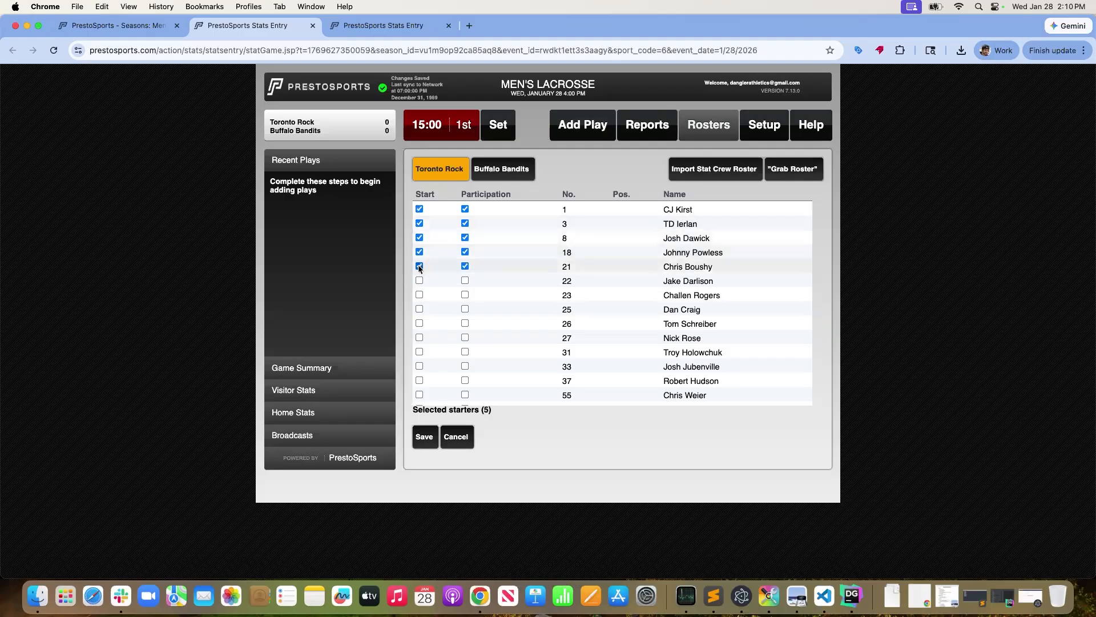
left_click(424, 437)
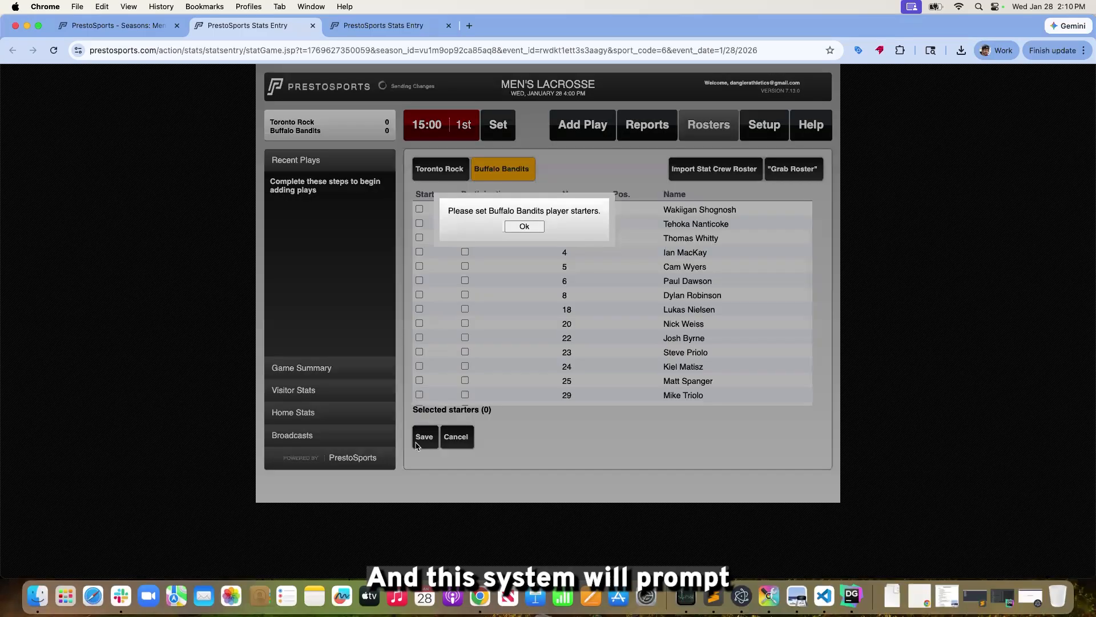
Set Buffalo Bandits players 0, 1, 3, 4 and 5 as starters and save the selection
left_click(521, 232)
left_click(420, 209)
left_click(419, 224)
left_click(420, 238)
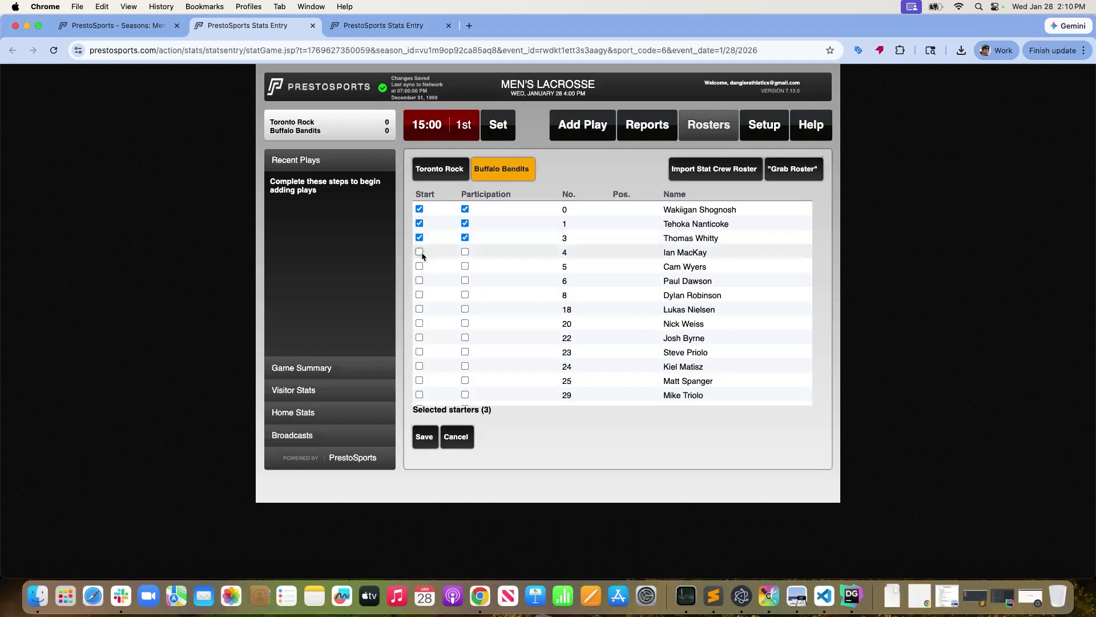
left_click(420, 252)
left_click(419, 266)
left_click(414, 436)
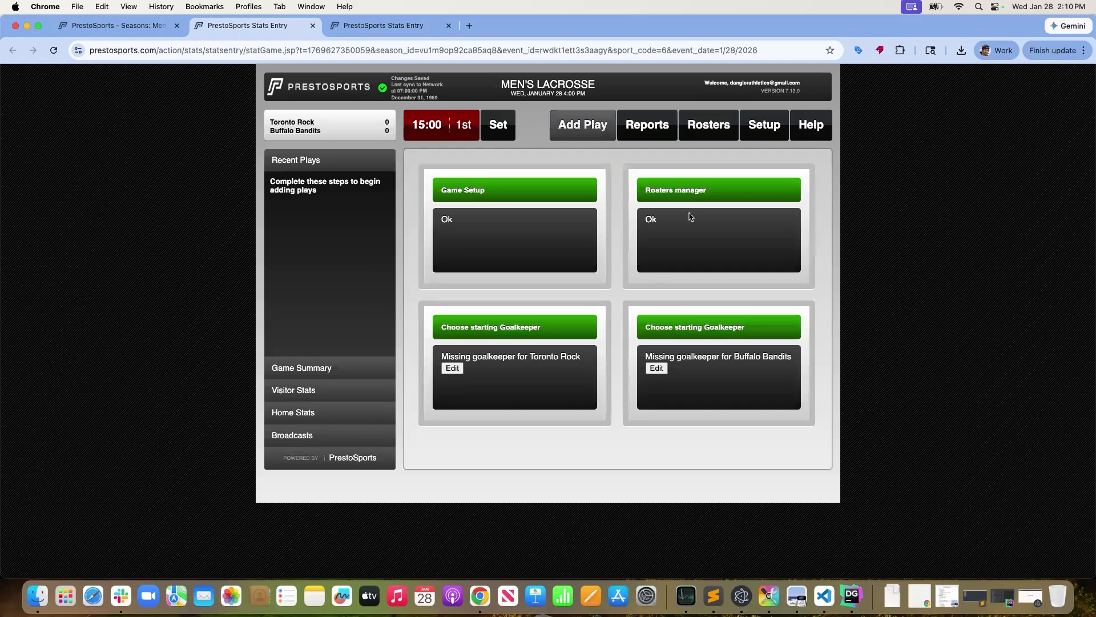
Examine the form for pasting a Toronto Rock roster, close it without importing, and return to the pre-game checklist
left_click(688, 137)
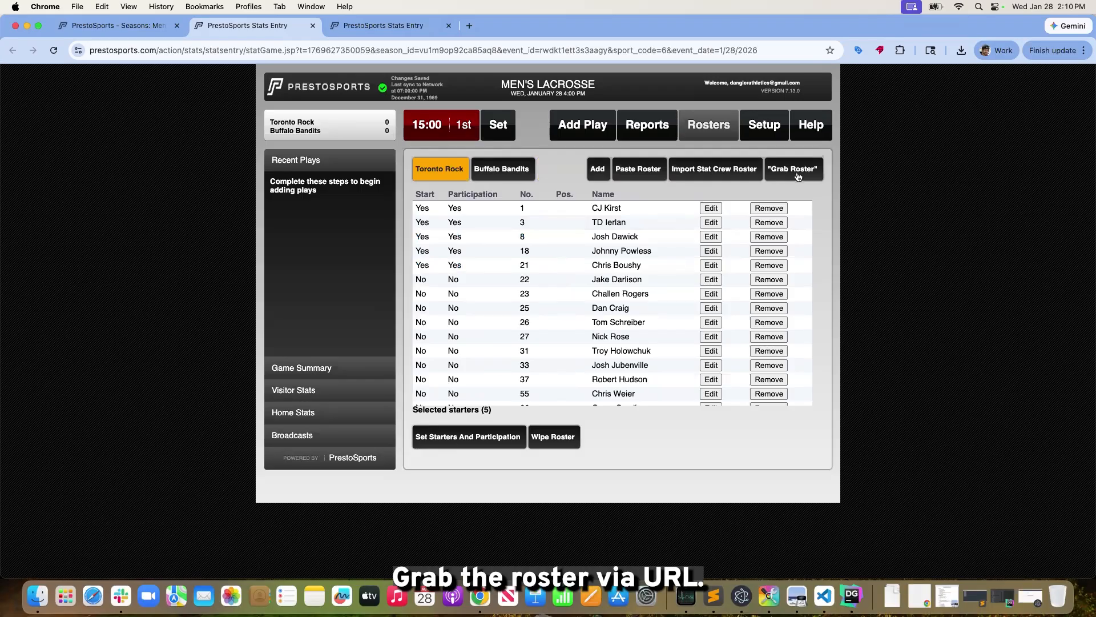
left_click(648, 172)
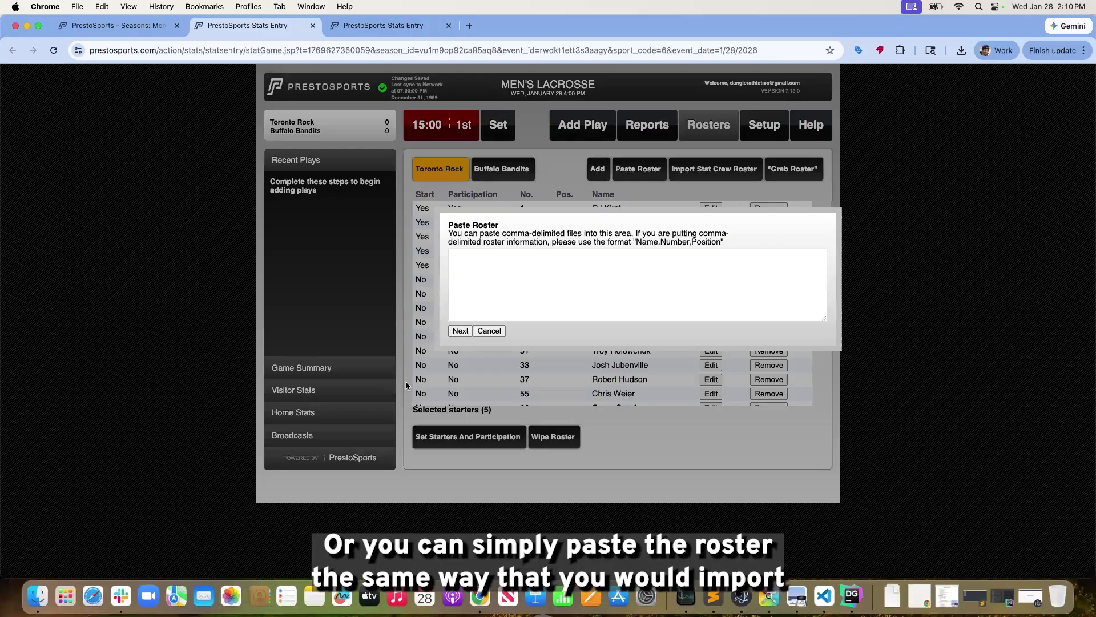
left_click(490, 331)
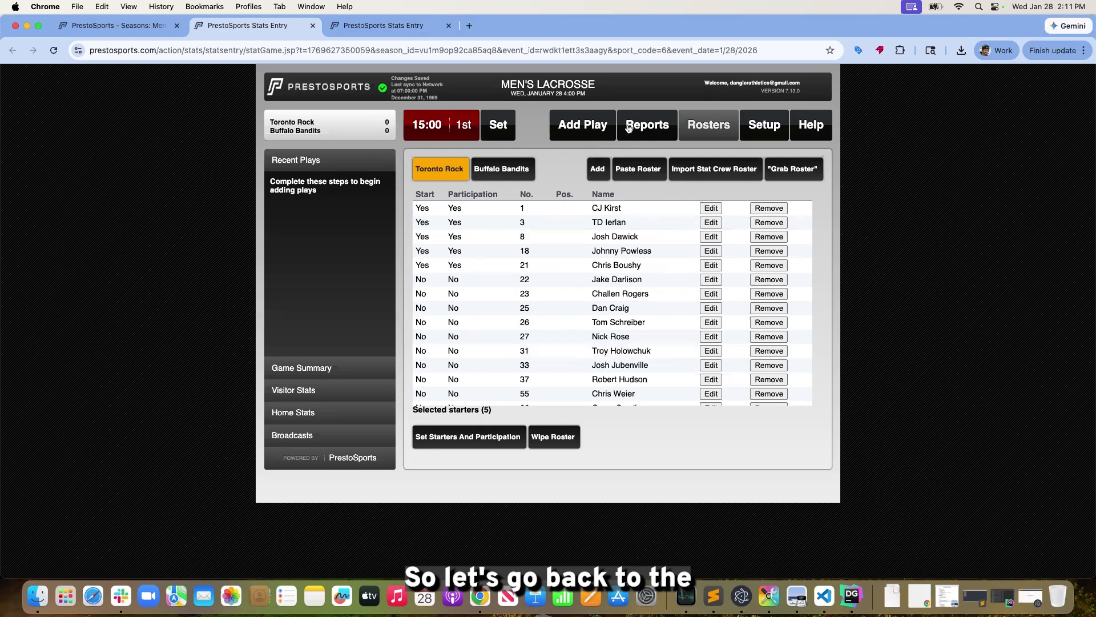
left_click(583, 126)
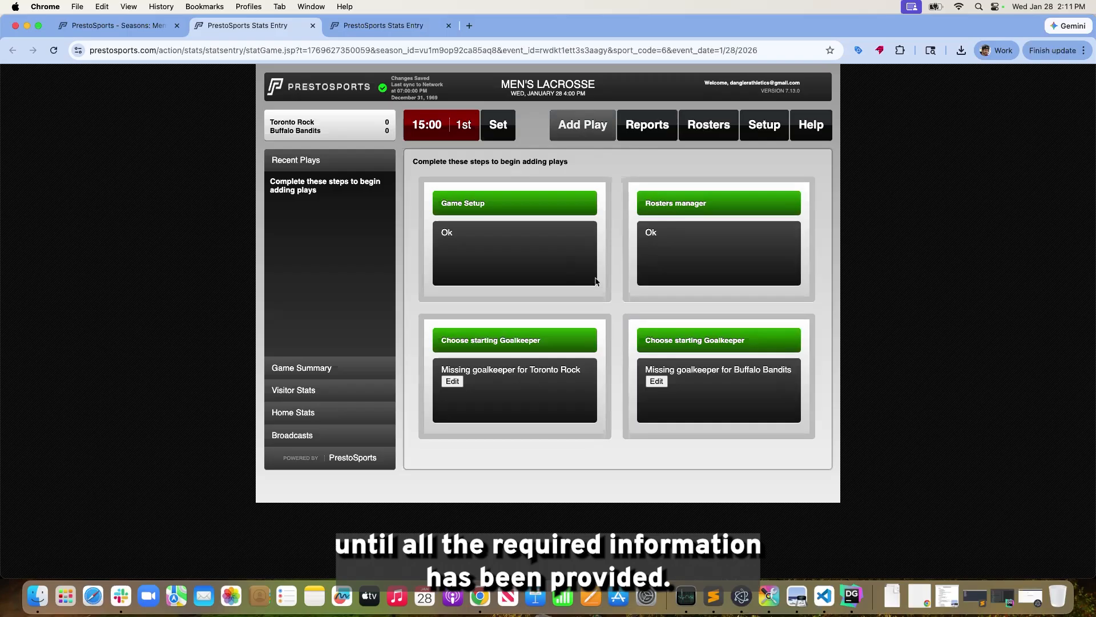
Choose player 1 as Toronto Rock's starting goalkeeper and save with a clock time of 15:00
left_click(453, 381)
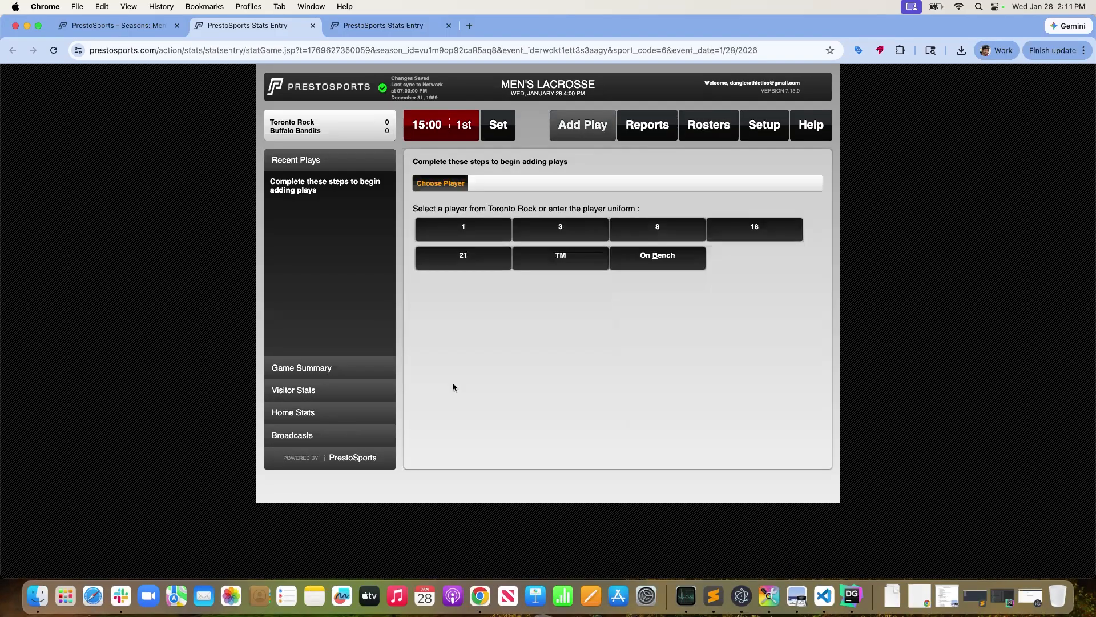
left_click(480, 239)
left_click(508, 226)
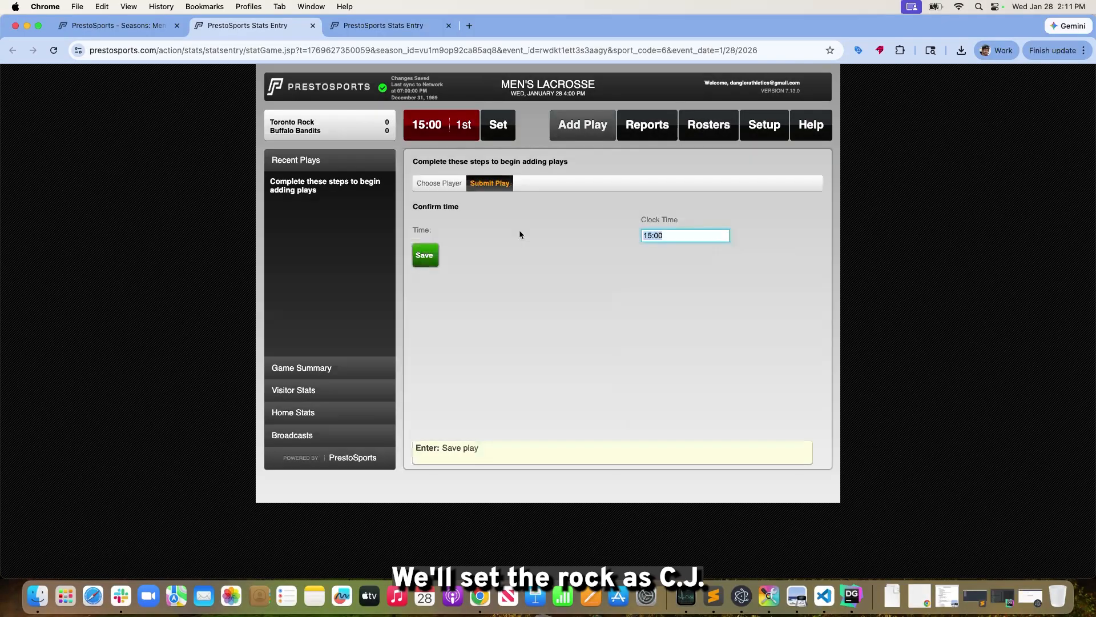
left_click(424, 251)
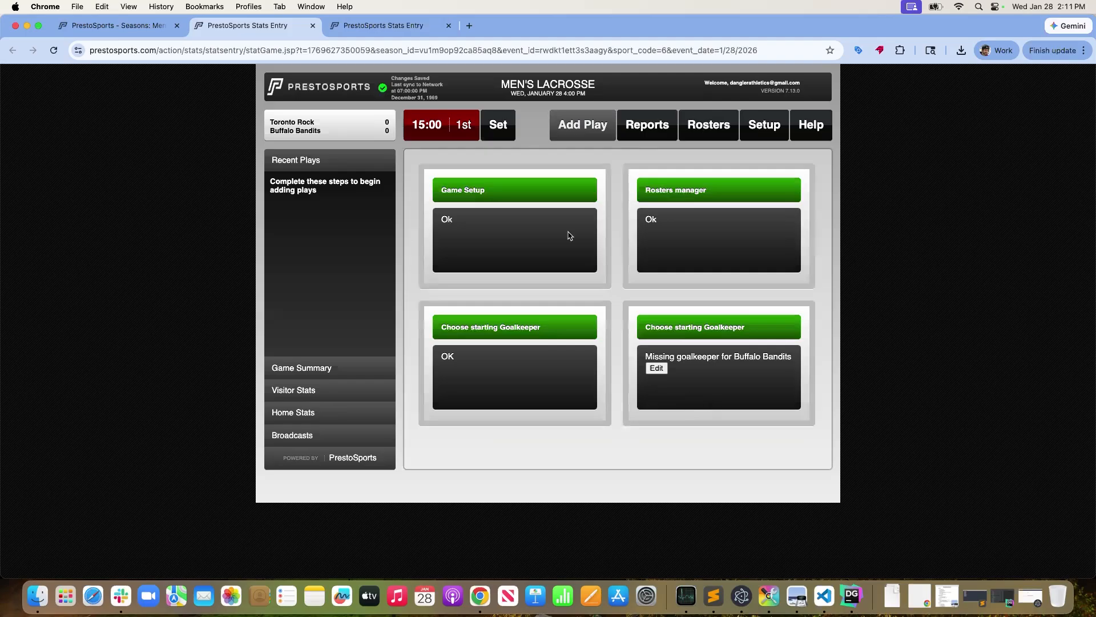
Choose player 1 as the Buffalo Bandits' starting goalkeeper and save
left_click(656, 368)
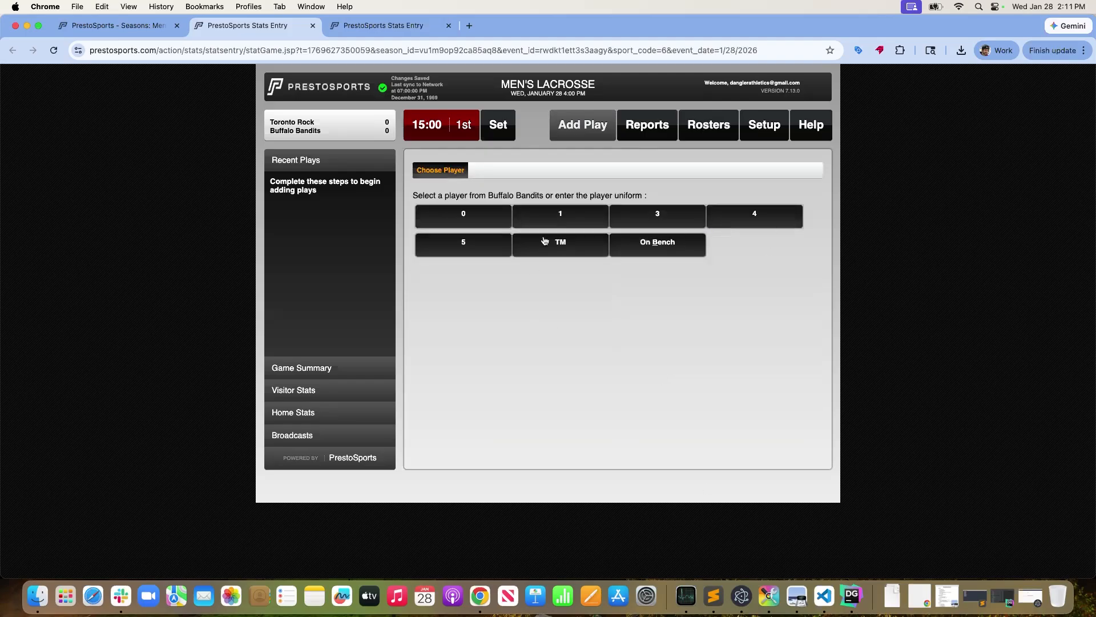
left_click(562, 222)
left_click(523, 239)
left_click(424, 246)
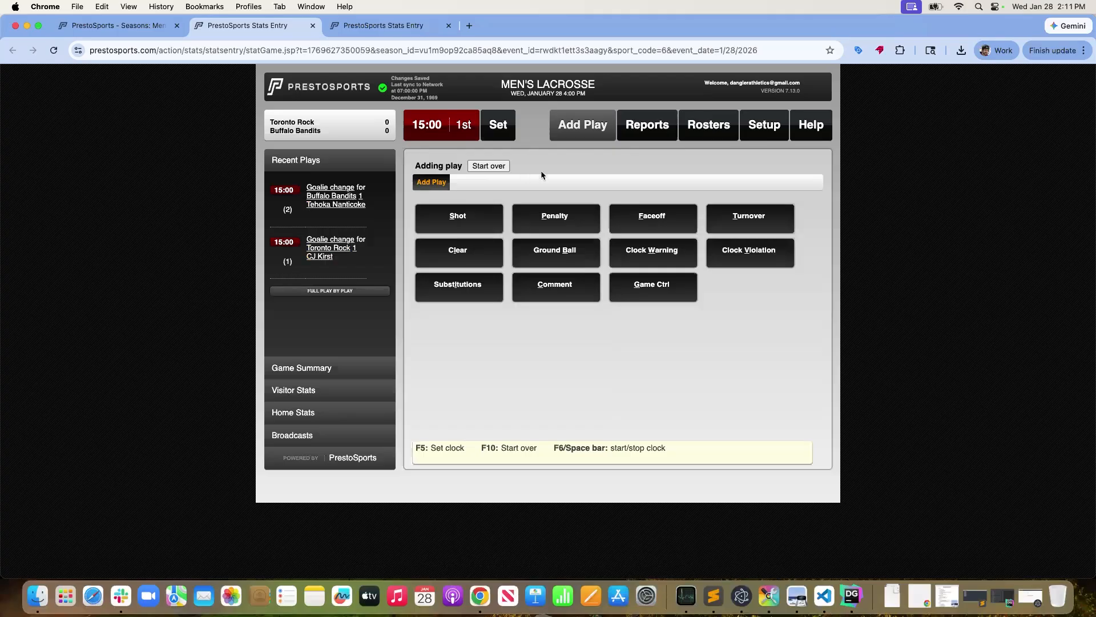
Read the help instructions on importing rosters and game setup, and return to play entry
left_click(816, 141)
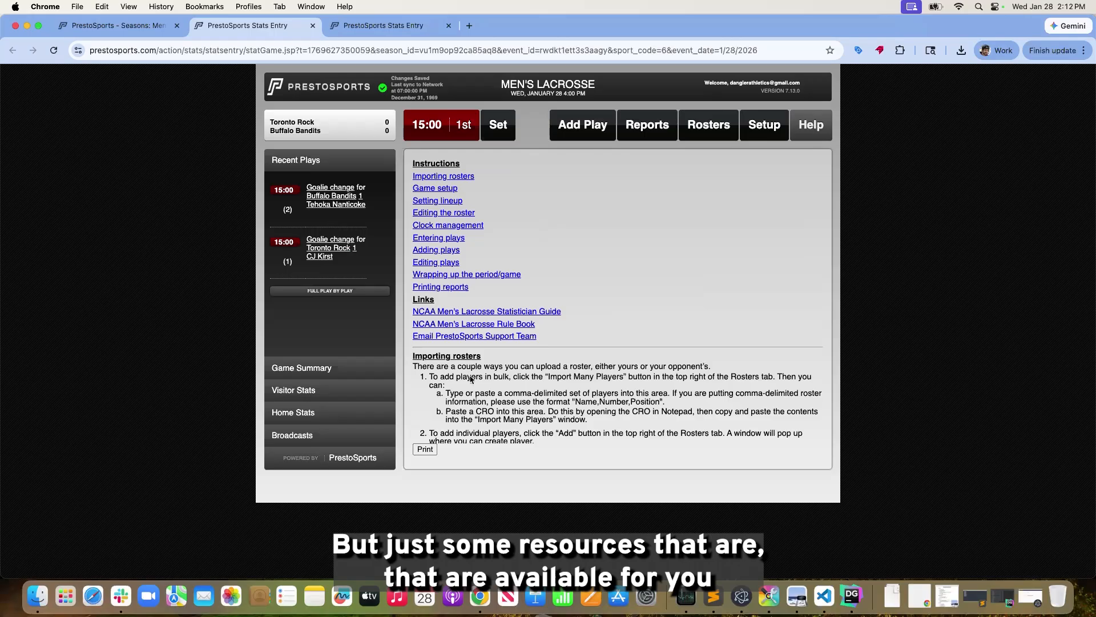
scroll(471, 379, "down", 2)
scroll(471, 379, "down", 5)
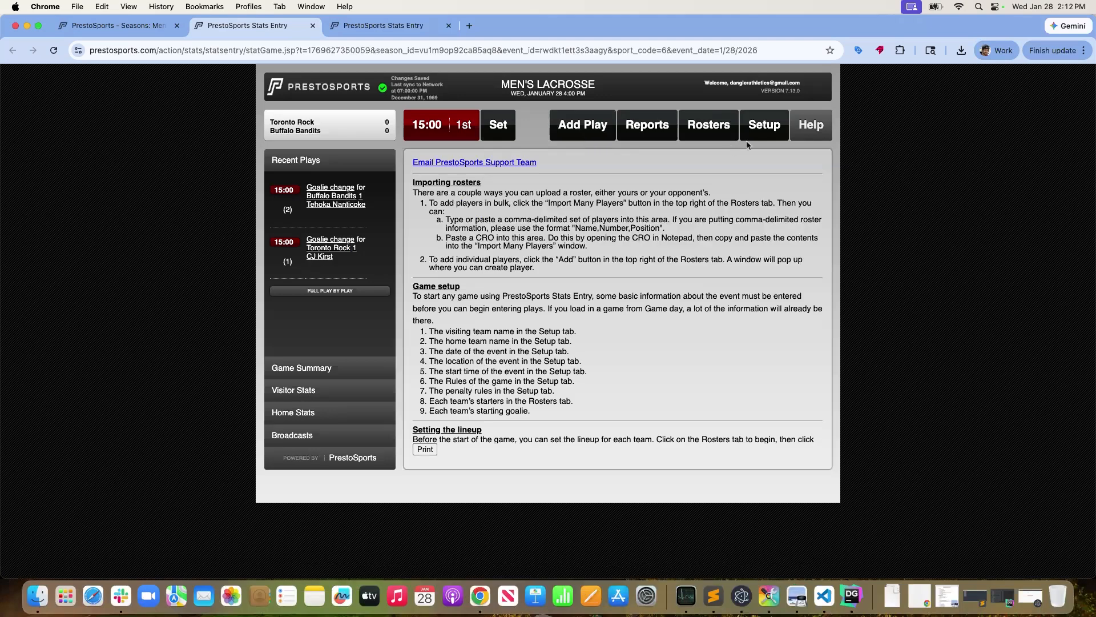
left_click(587, 126)
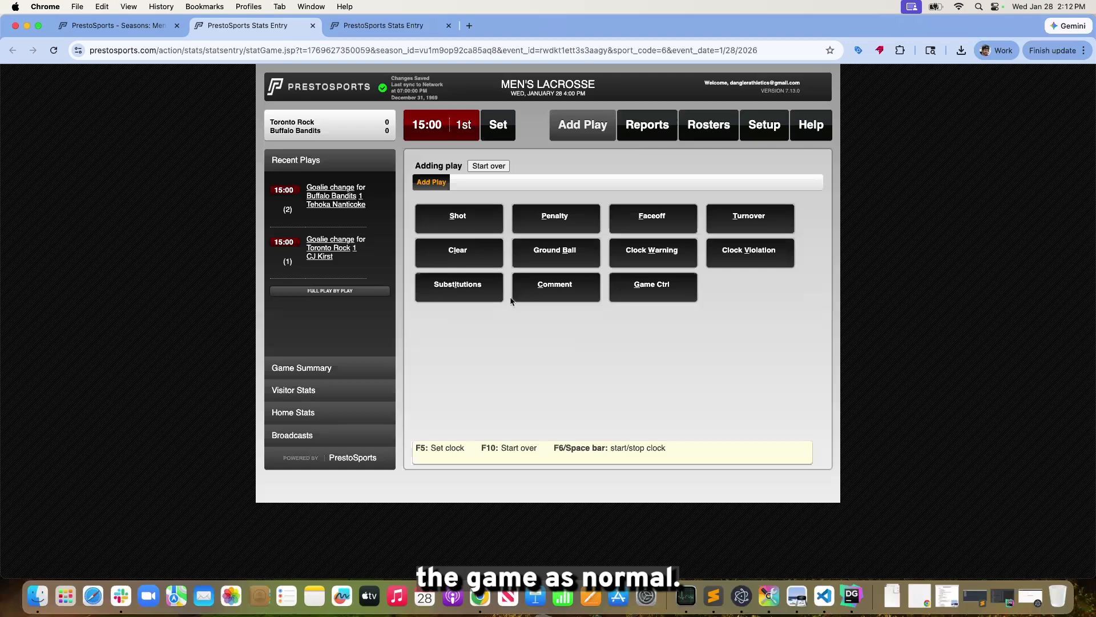
Record a faceoff between Toronto Rock 3 and Buffalo Bandits 3, won by Buffalo Bandits, with no violation and no ground ball
left_click(665, 218)
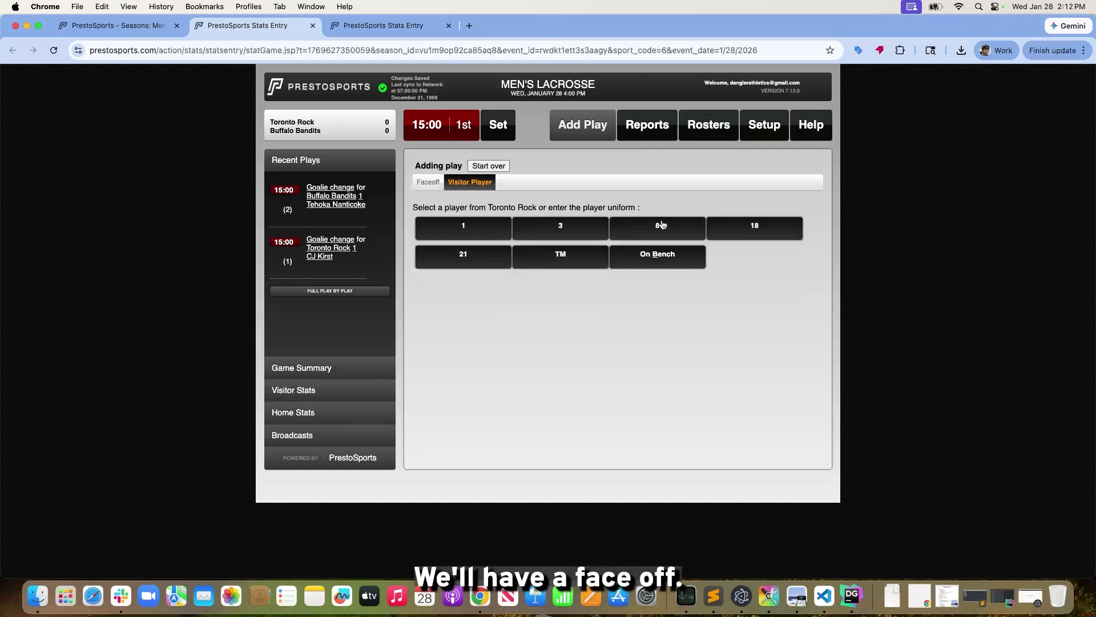
left_click(553, 228)
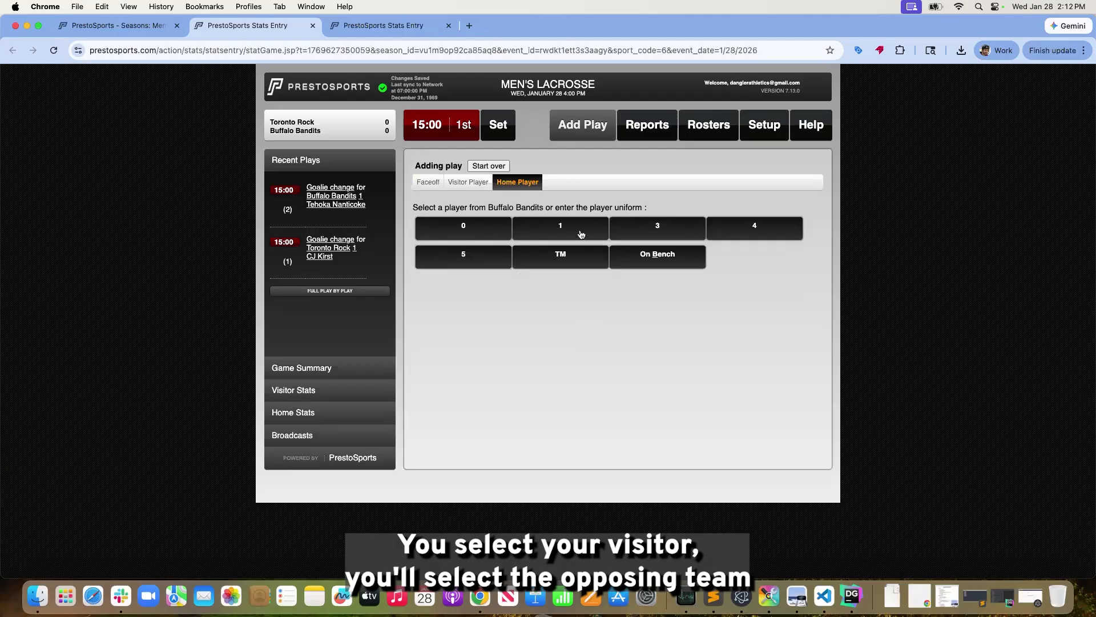
left_click(666, 227)
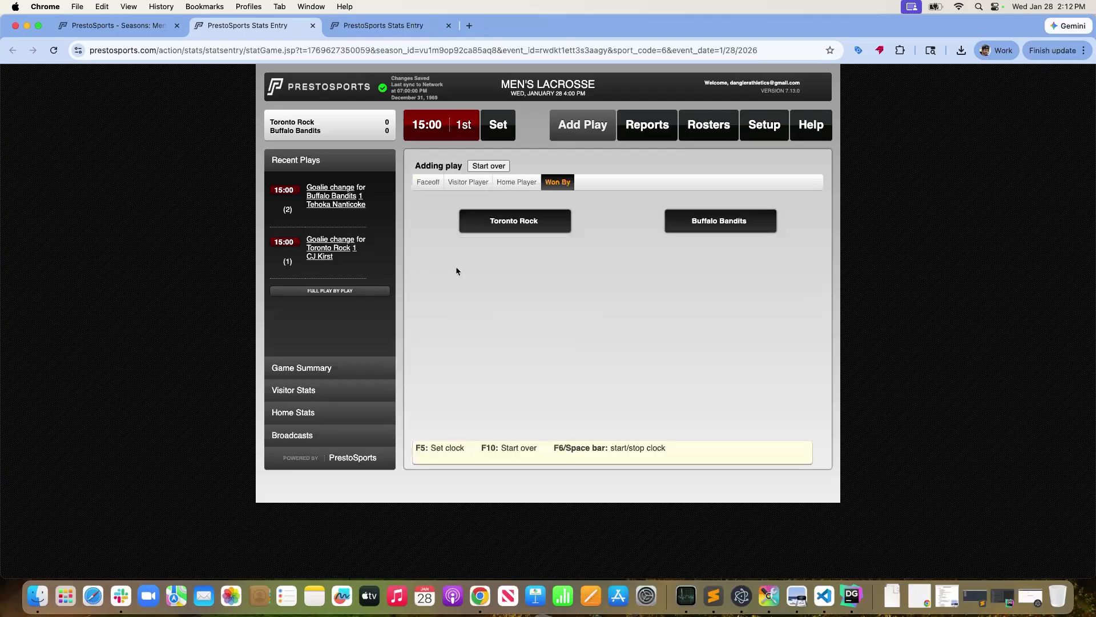
left_click(738, 224)
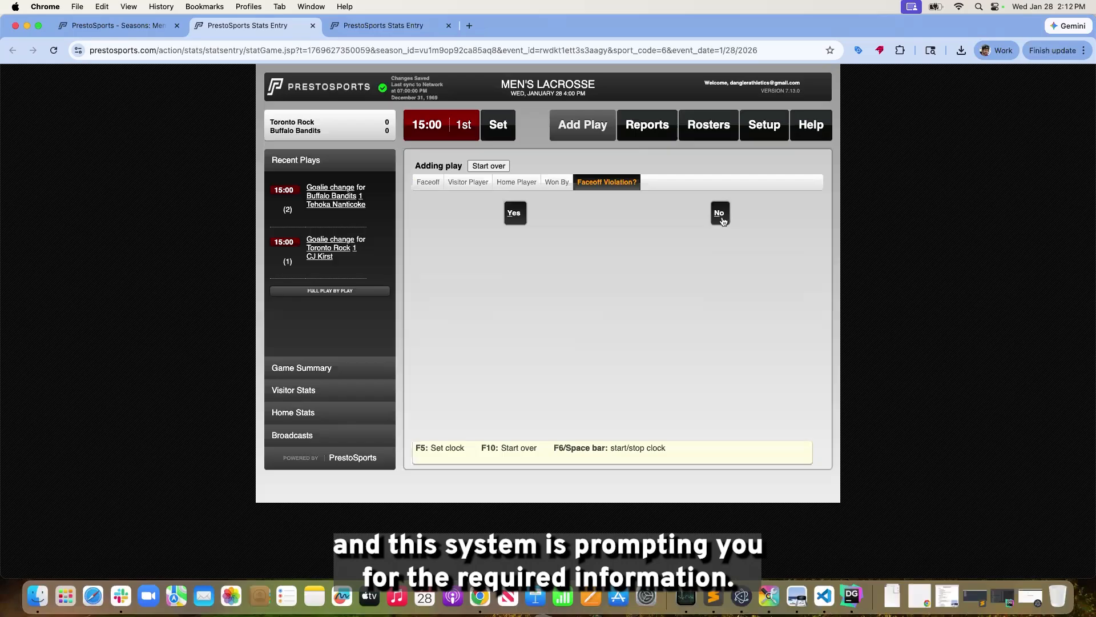
left_click(721, 216)
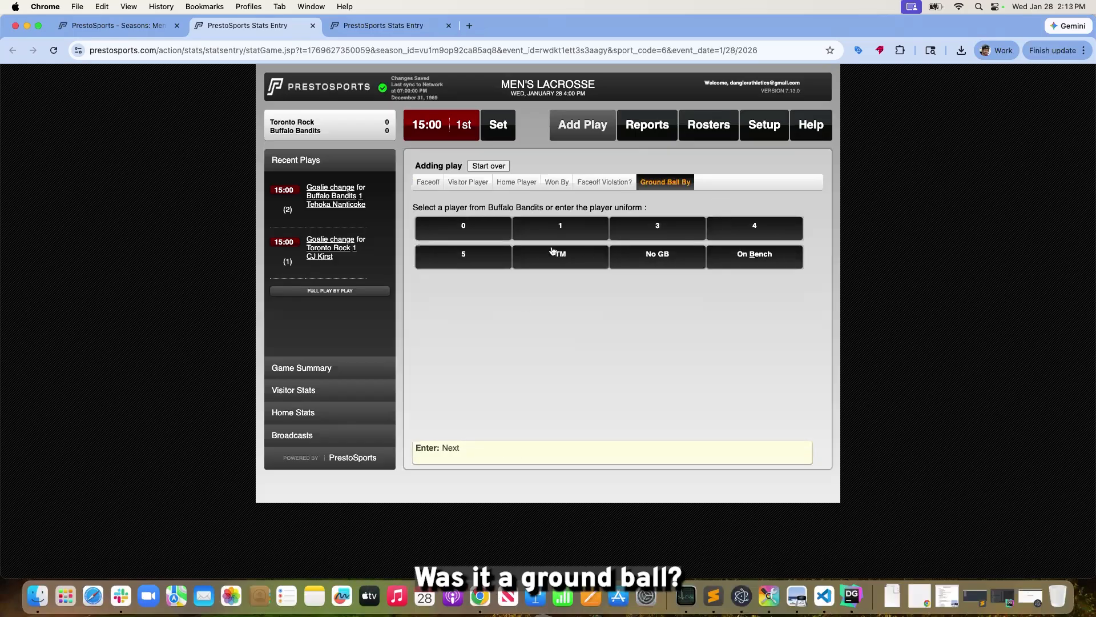
left_click(664, 260)
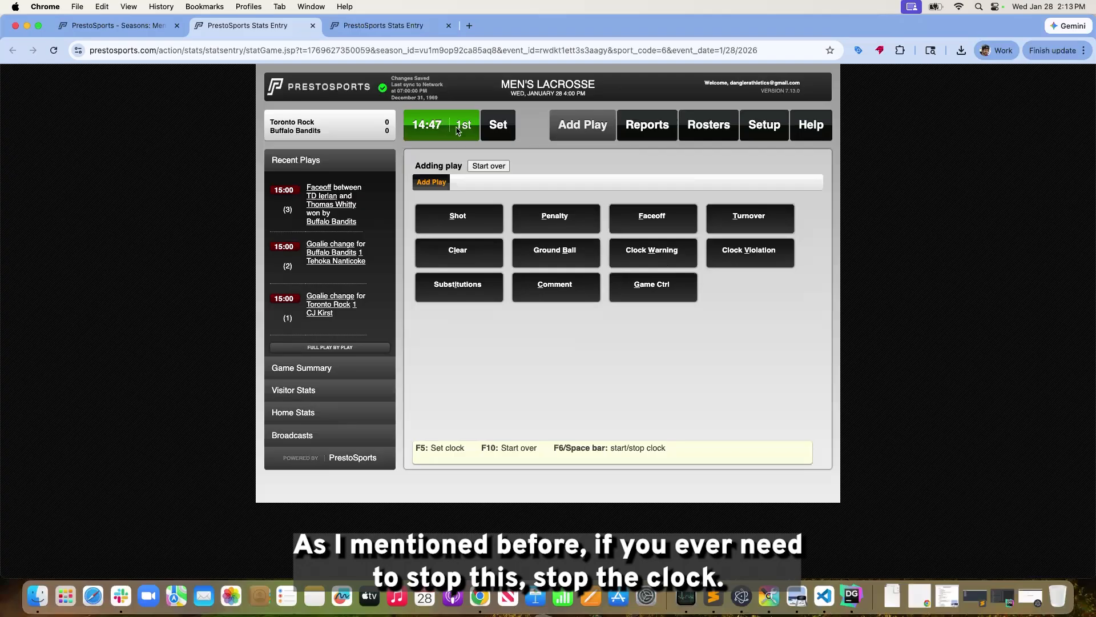
Stop the running game clock and start it again
key("space")
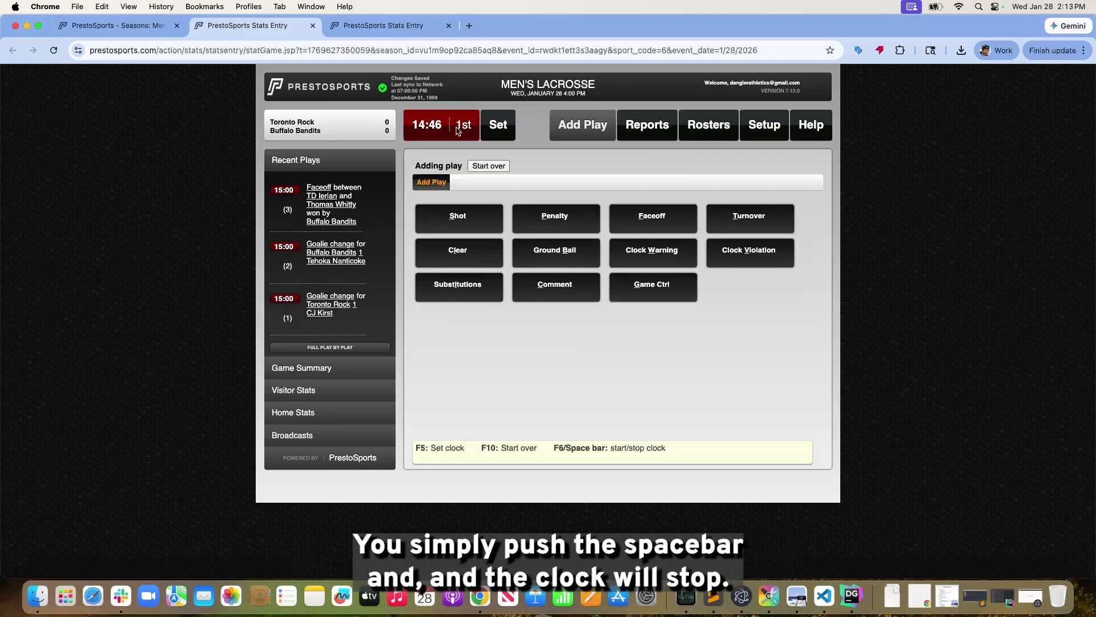
left_click(457, 131)
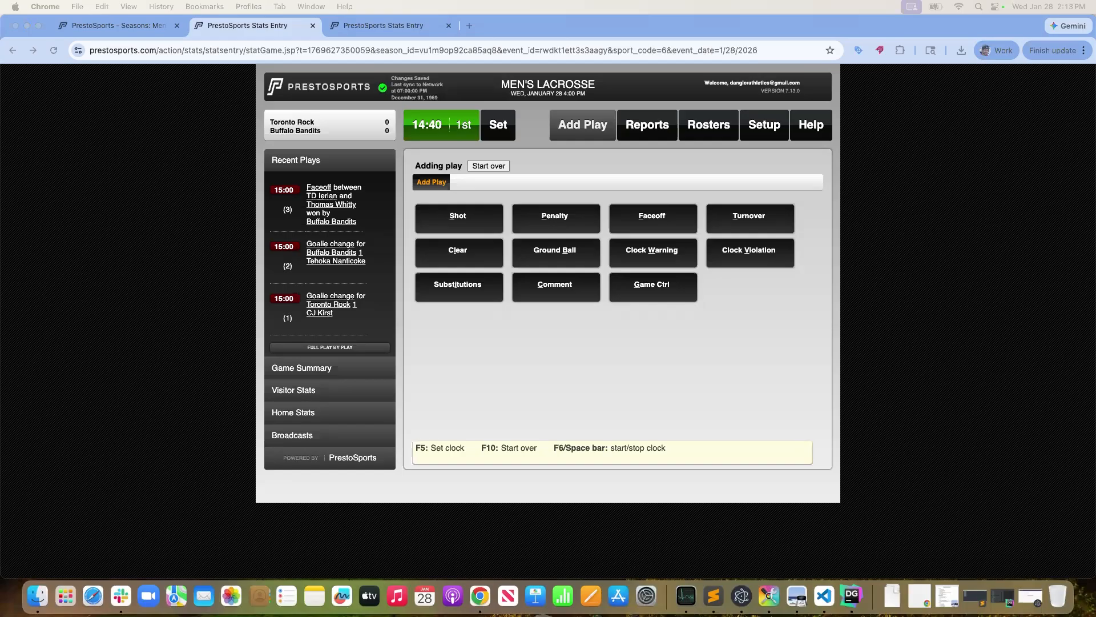
left_click(545, 375)
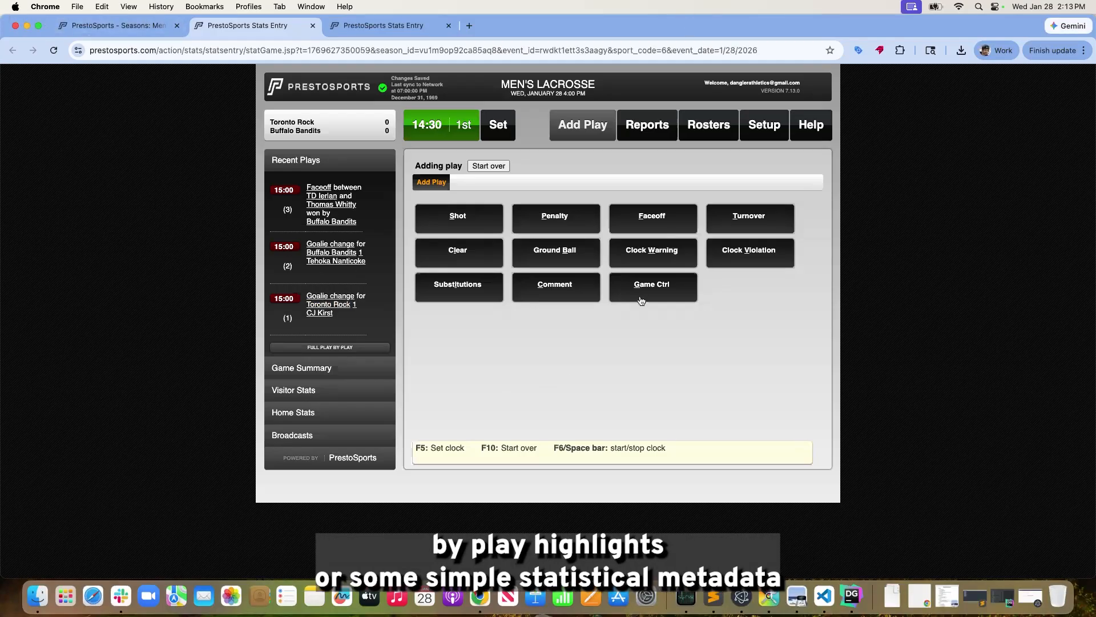
Review the game summary, the visitor and home stats, and the broadcast details for the game
left_click(352, 375)
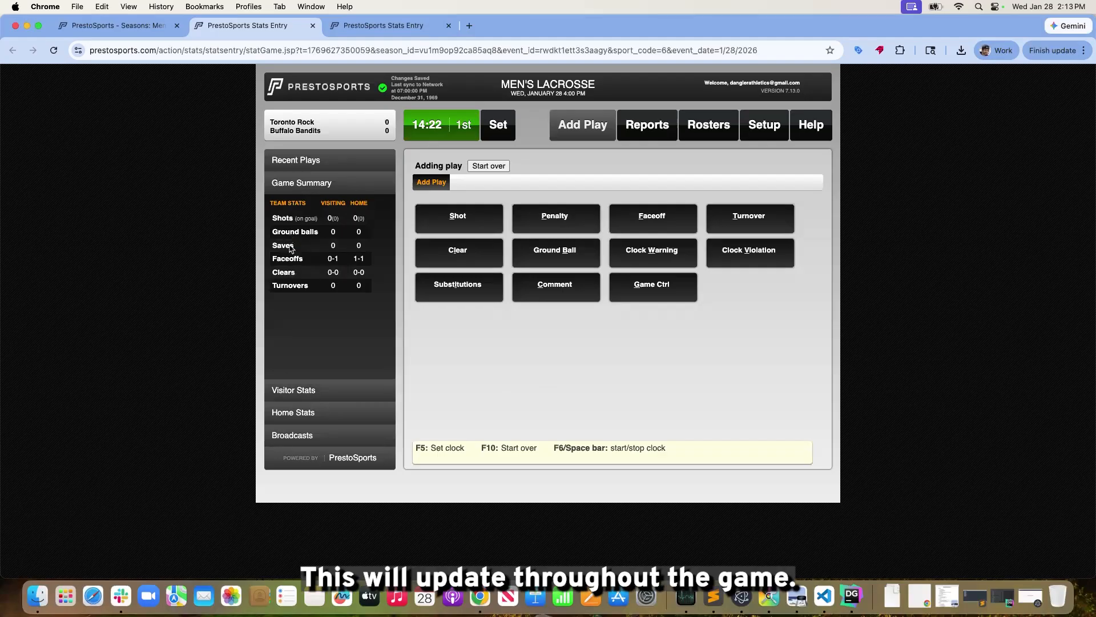
left_click(314, 394)
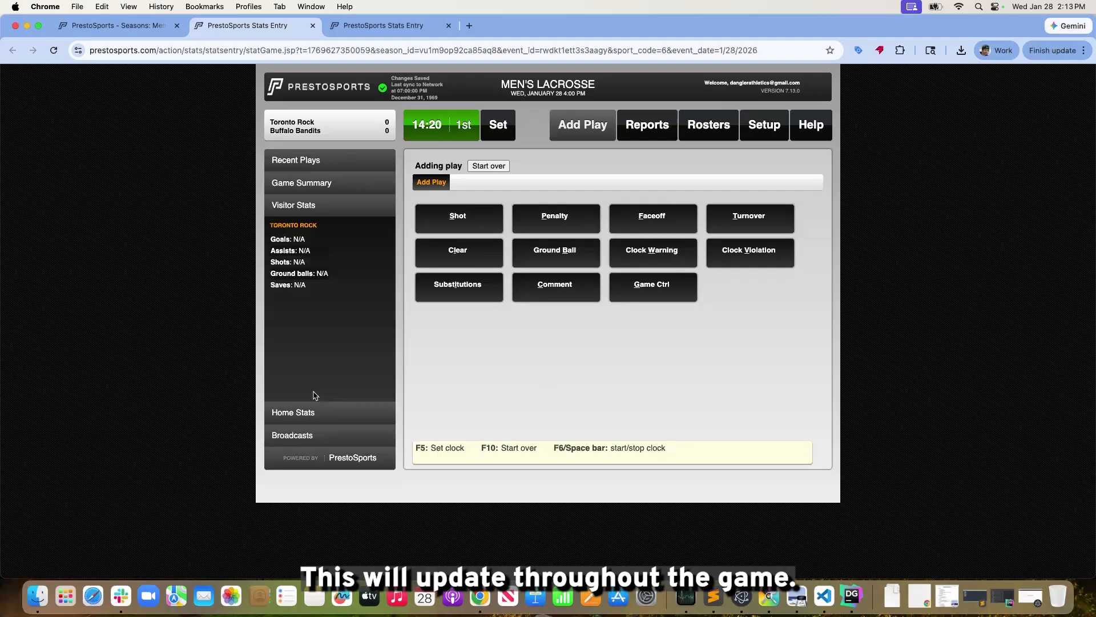
left_click(324, 417)
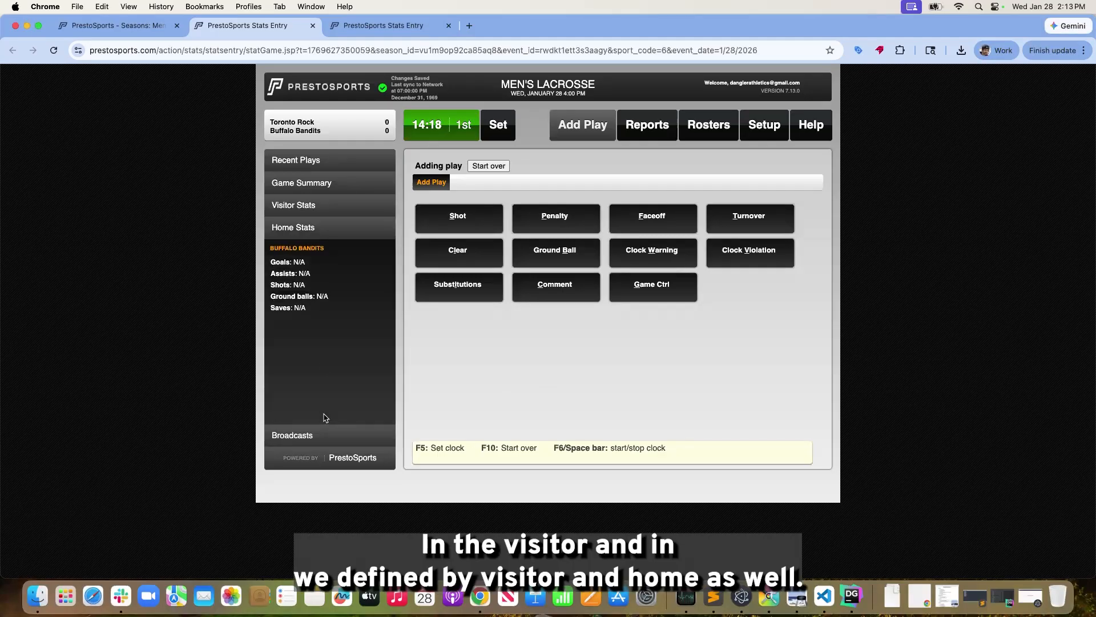
left_click(311, 193)
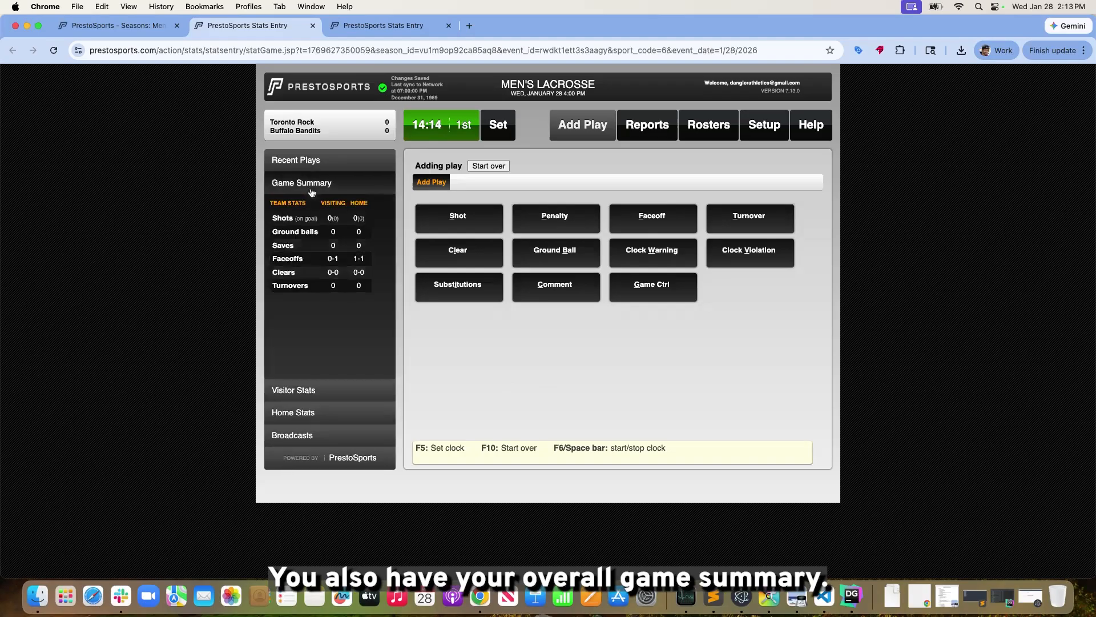
left_click(376, 445)
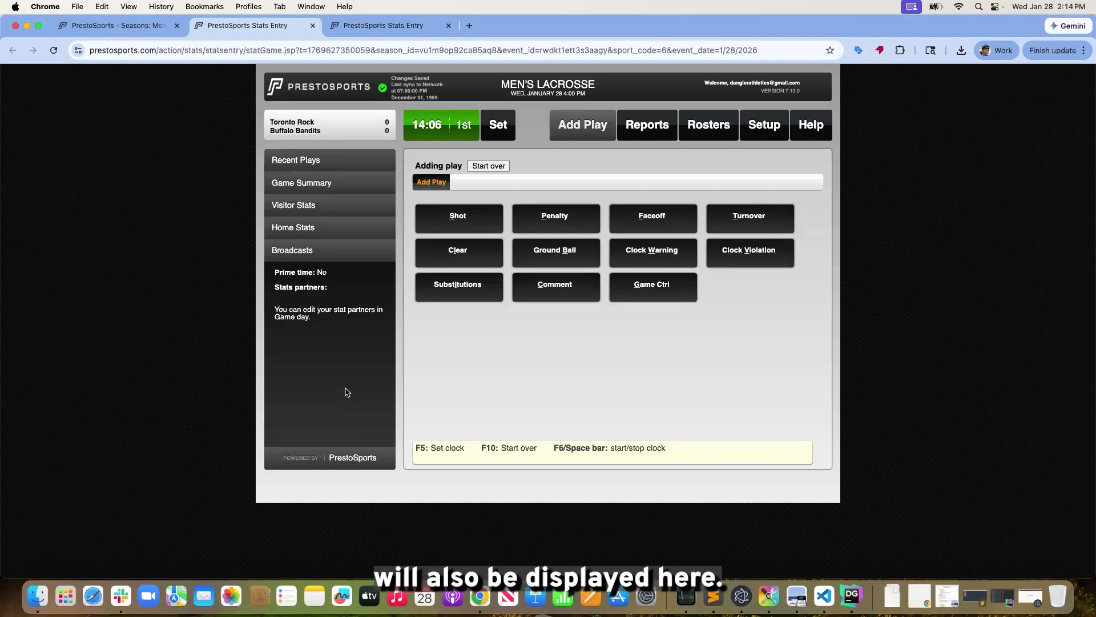
Pause and resume the game clock, and bring the recent plays list back into view
key("space")
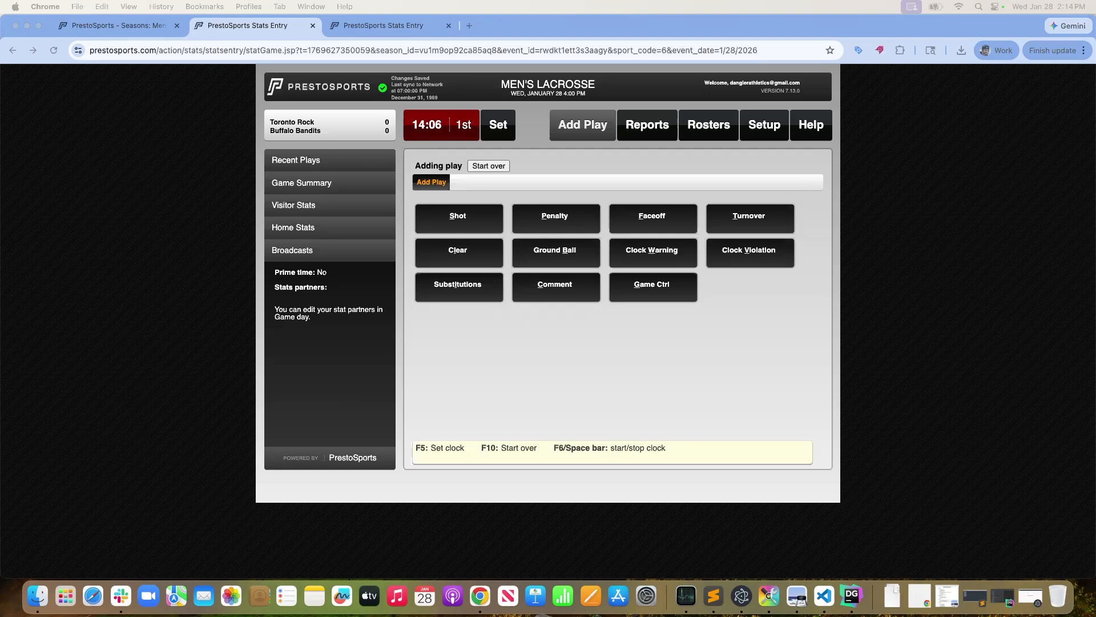
left_click(446, 123)
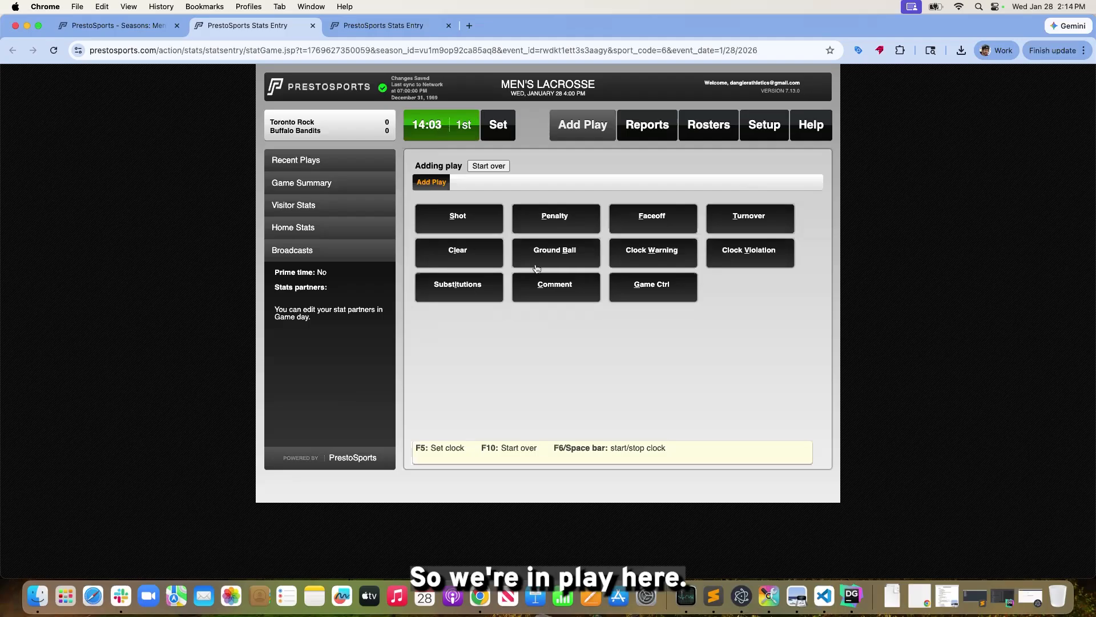
left_click(348, 162)
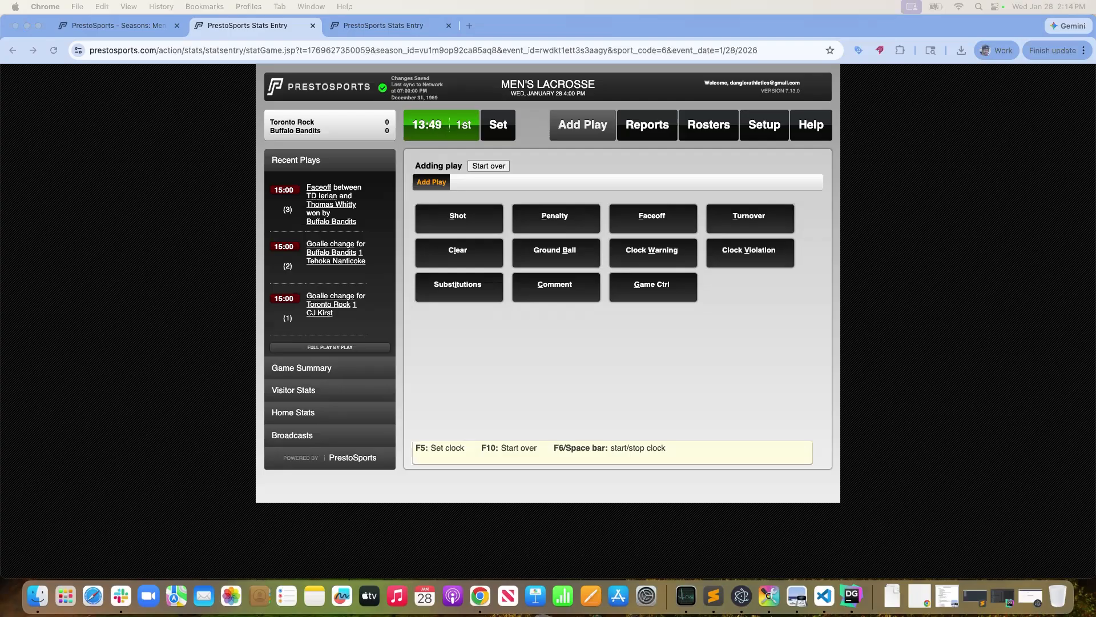
Switch to the women's lacrosse stats entry to compare its play types with the men's game, and open its game control options
left_click(365, 28)
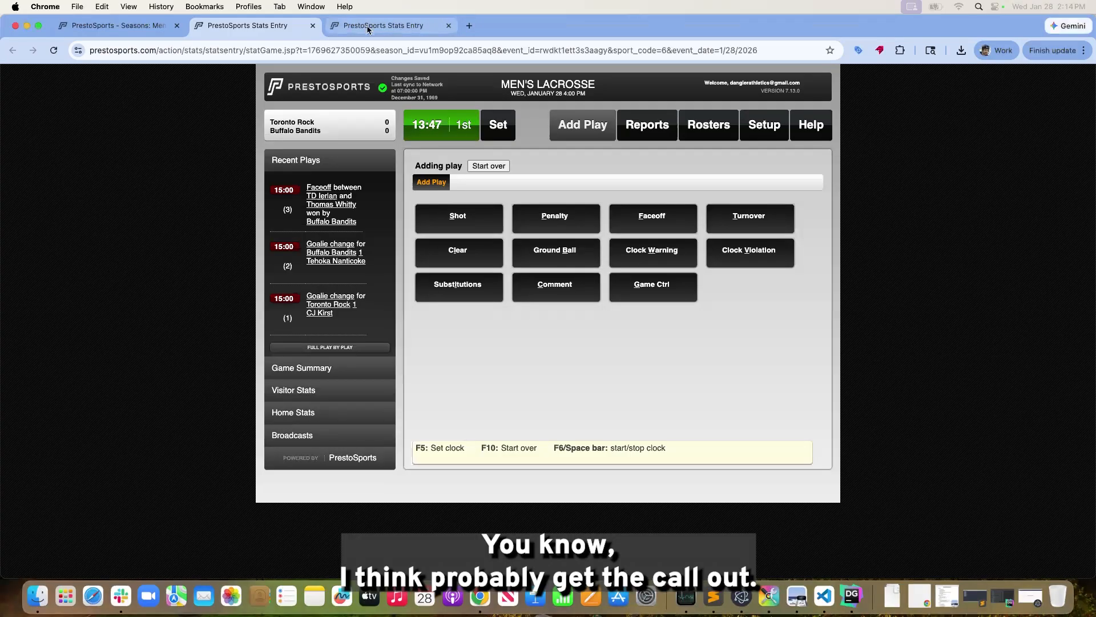
left_click(279, 30)
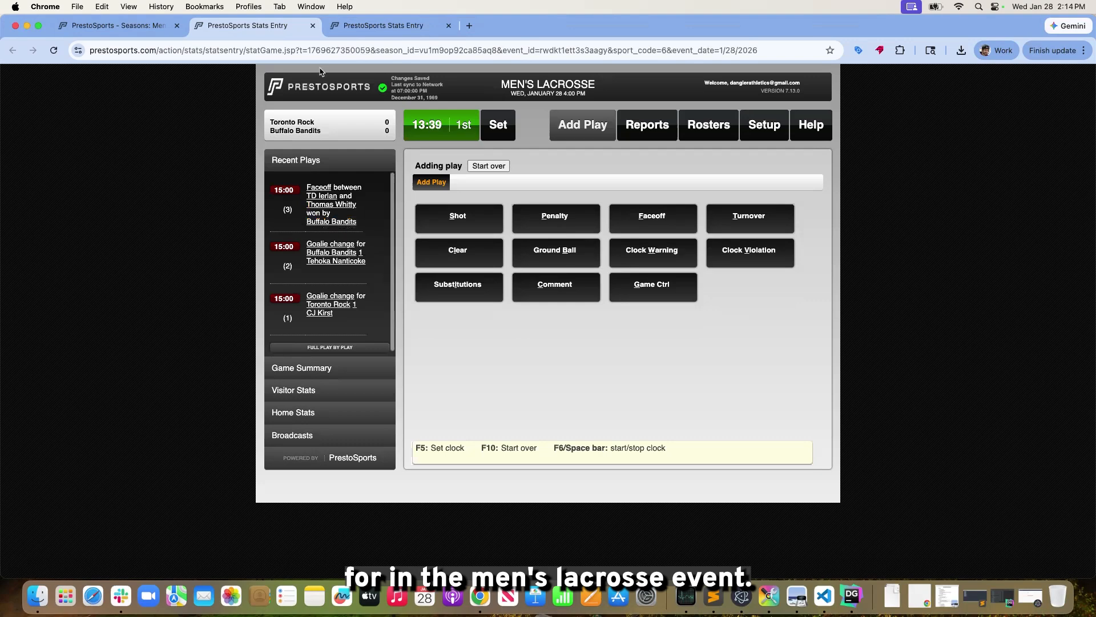
left_click(369, 29)
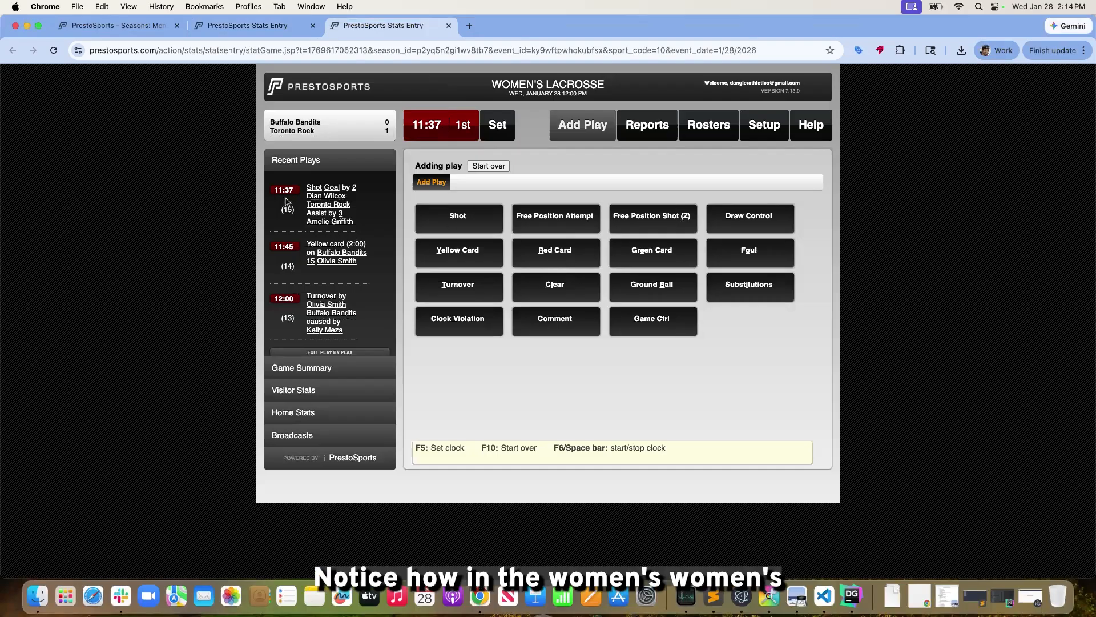
left_click(669, 331)
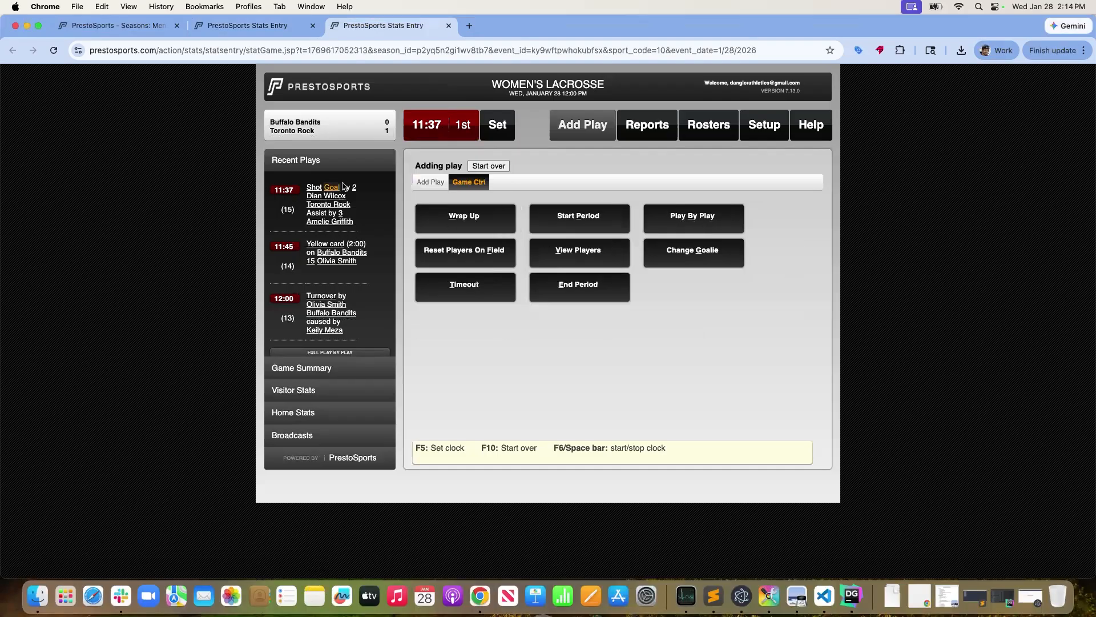
Record a draw control in the women's game won by Buffalo Bandits player 15
left_click(432, 183)
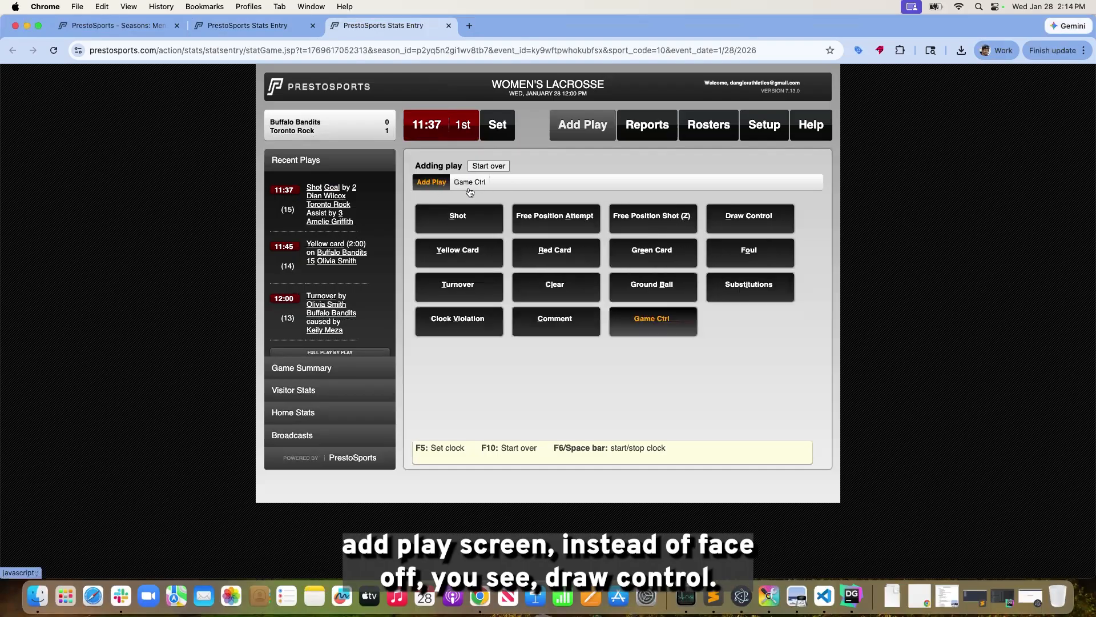
left_click(739, 224)
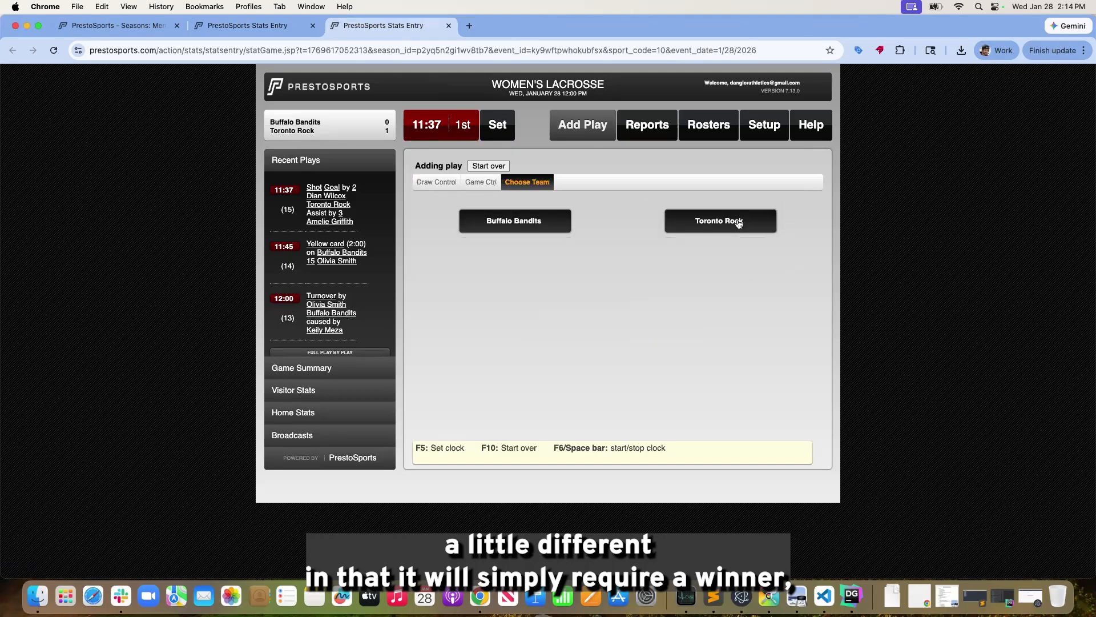
left_click(500, 224)
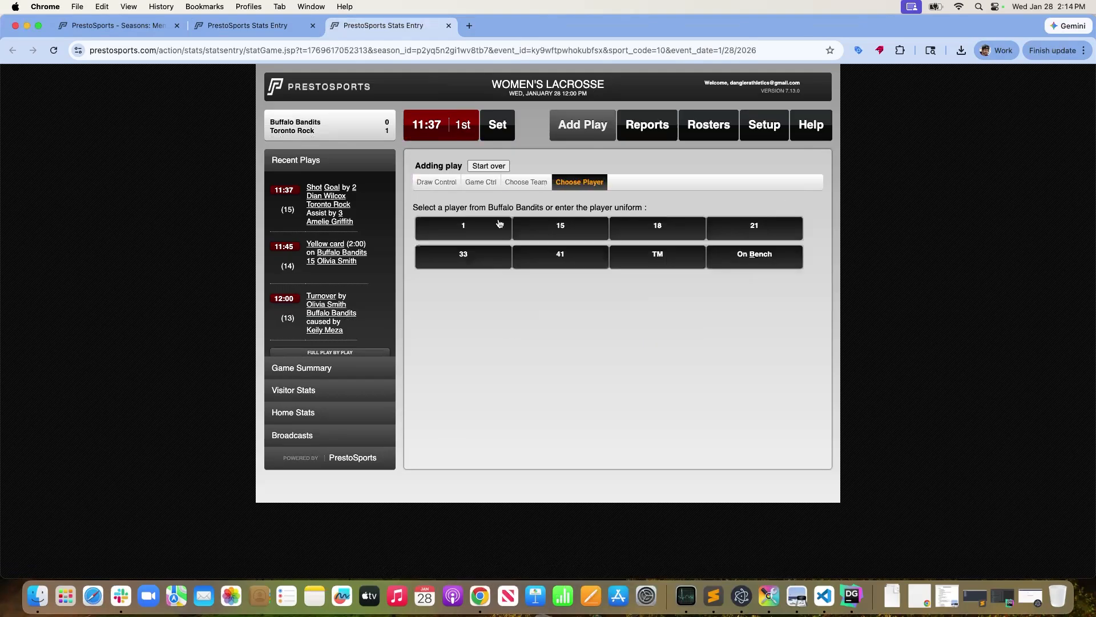
left_click(552, 236)
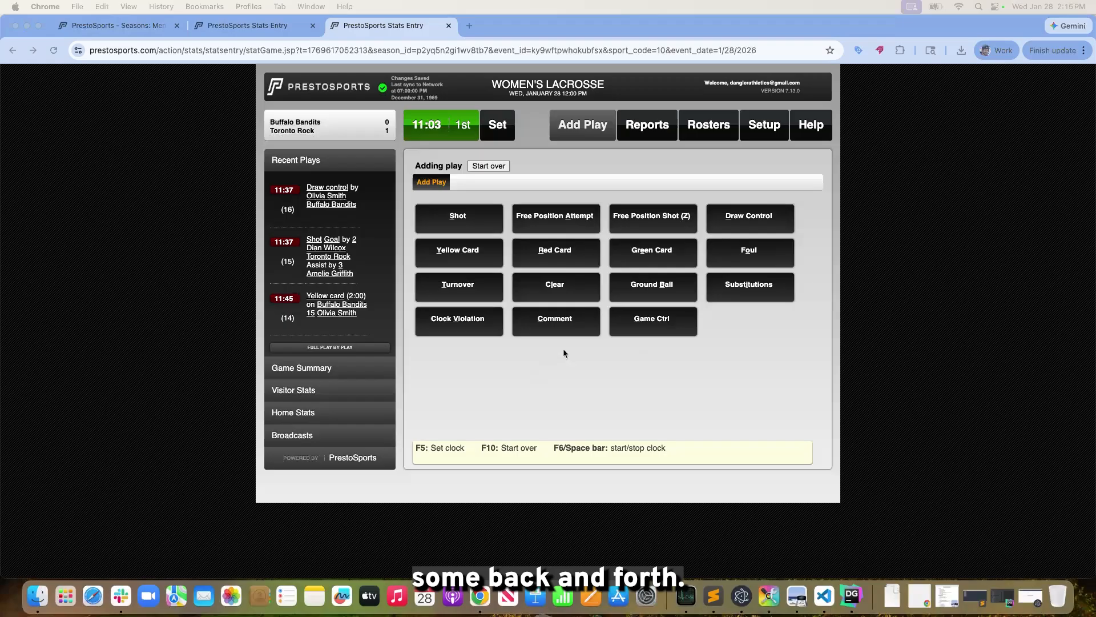
Record a turnover in the women's game committed by Buffalo Bandits player 15 and caused by Toronto Rock player 2
left_click(778, 313)
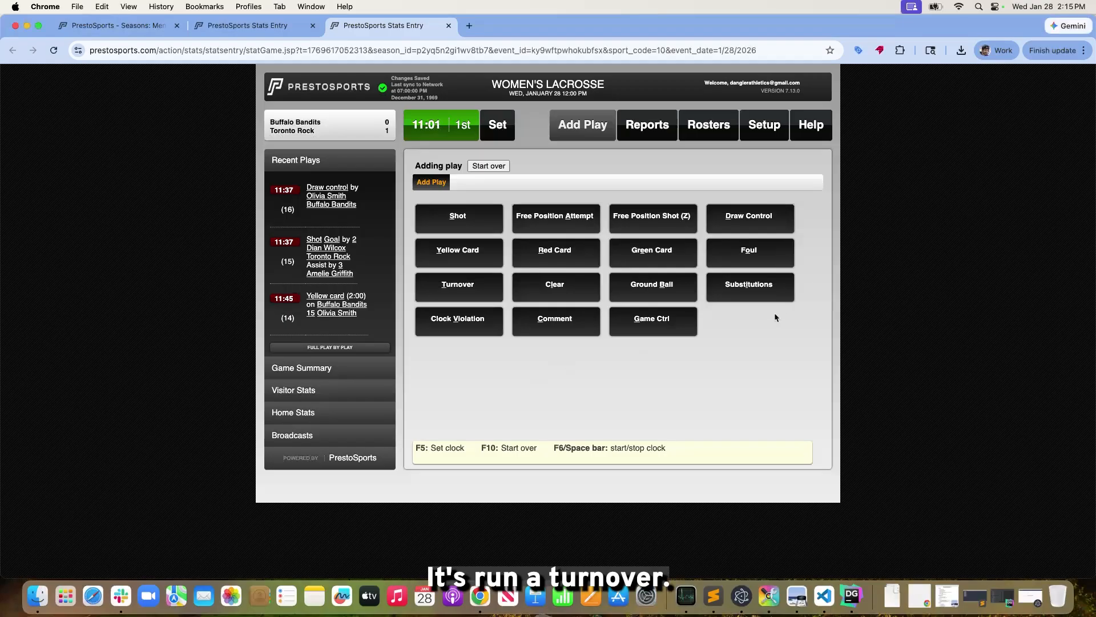
left_click(478, 293)
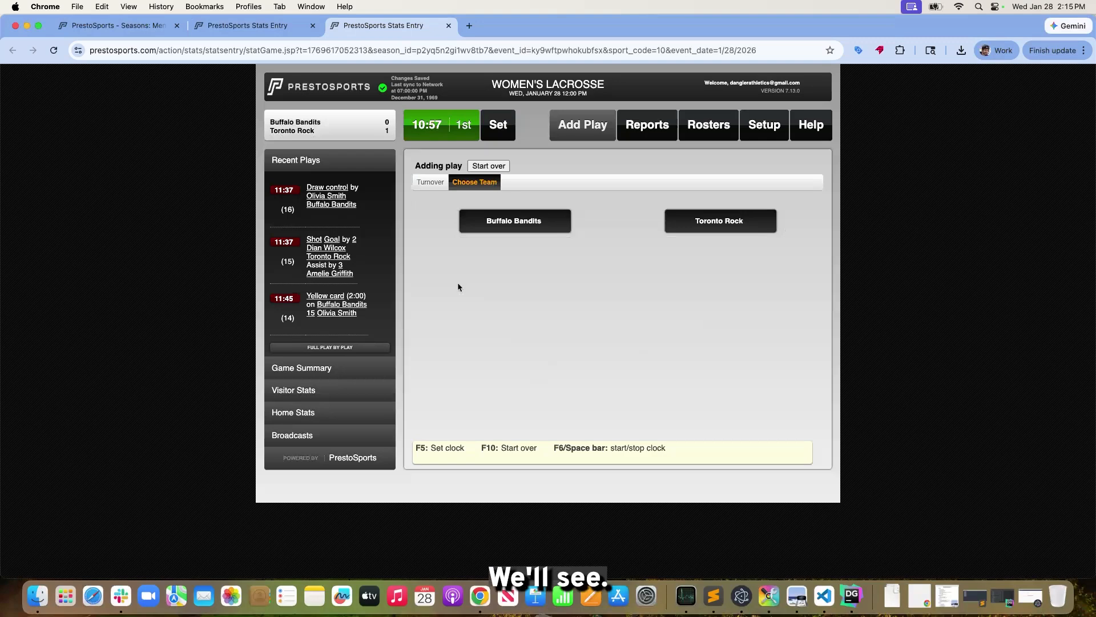
left_click(515, 227)
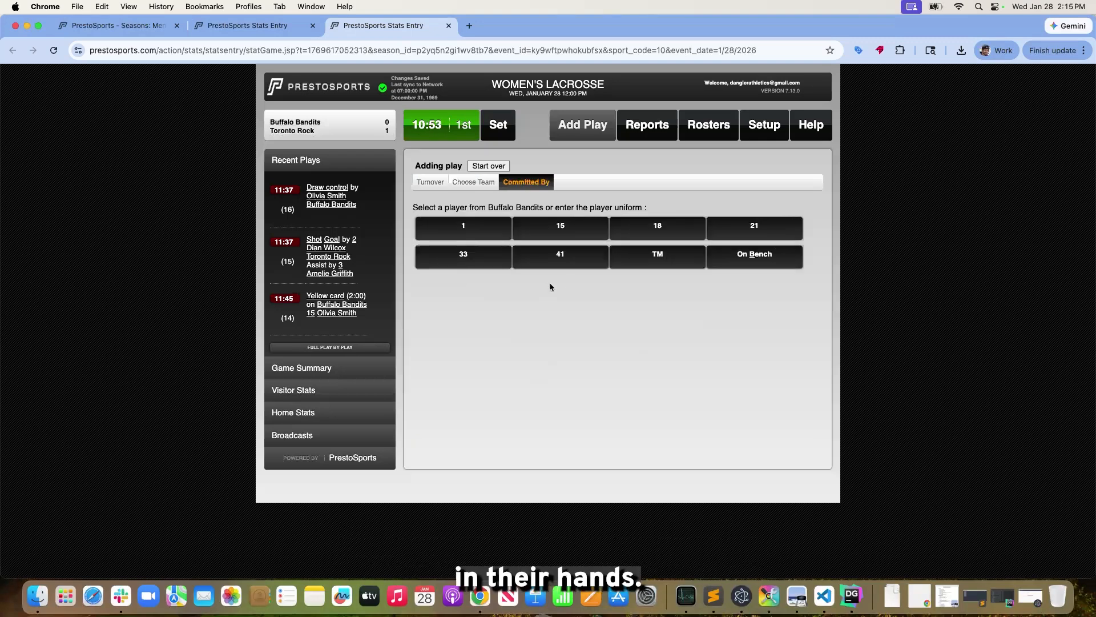
left_click(514, 223)
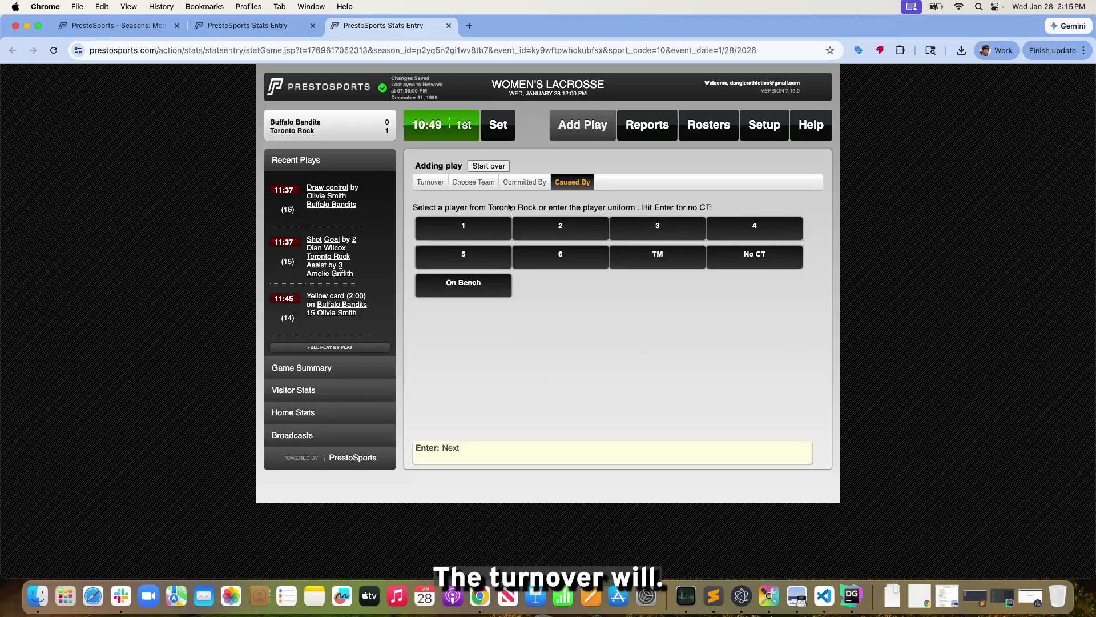
left_click(531, 187)
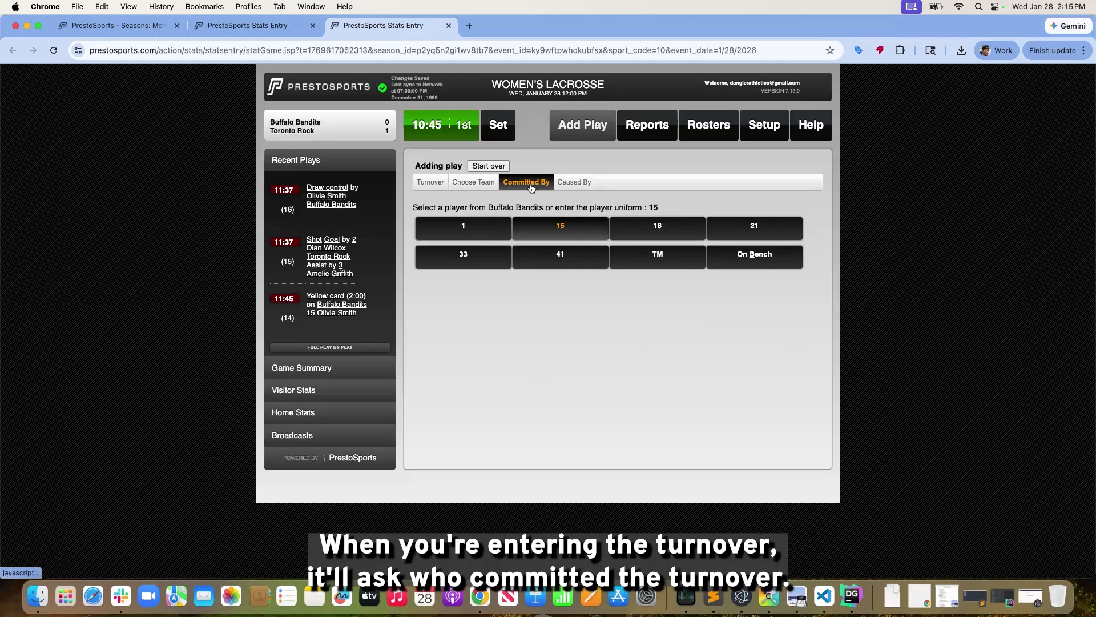
left_click(573, 182)
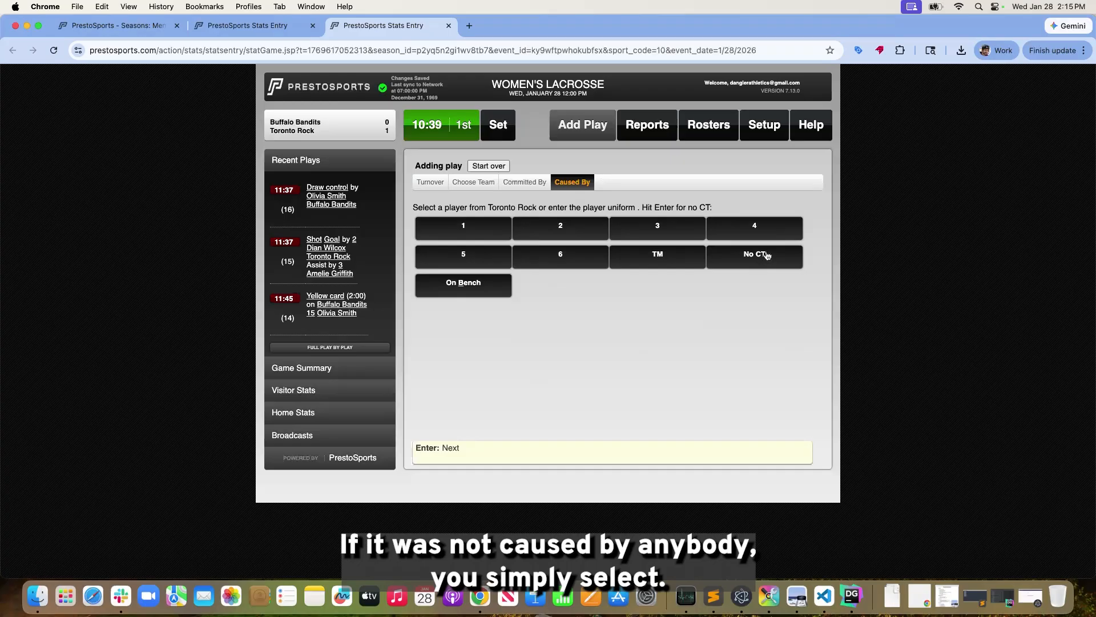
left_click(571, 233)
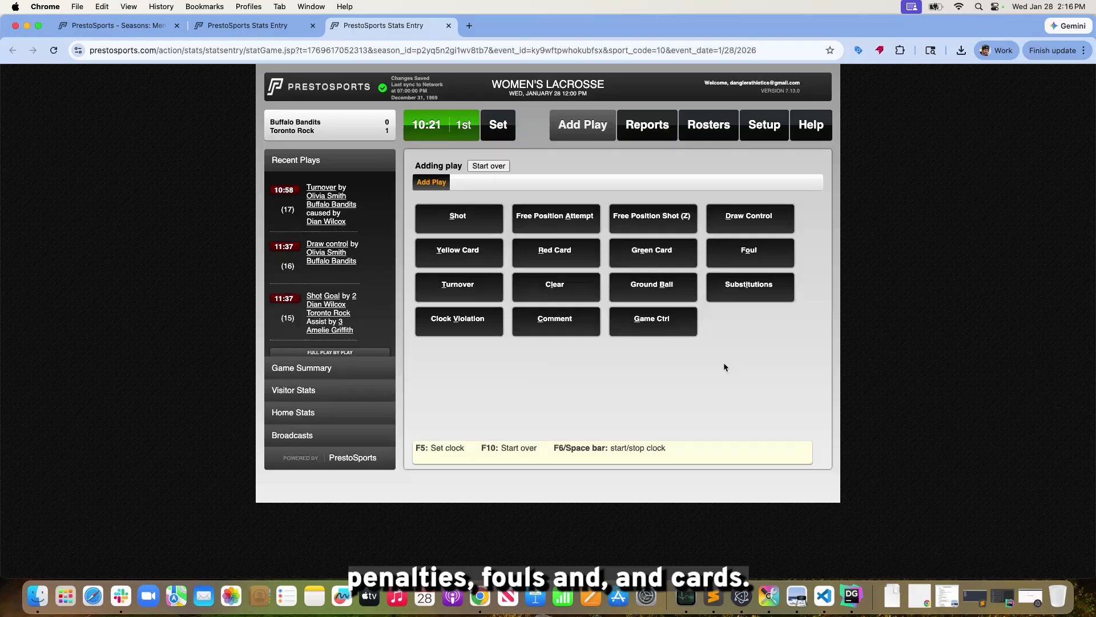
Stop the running game clocks in both the women's and the men's lacrosse games
left_click(453, 129)
left_click(271, 28)
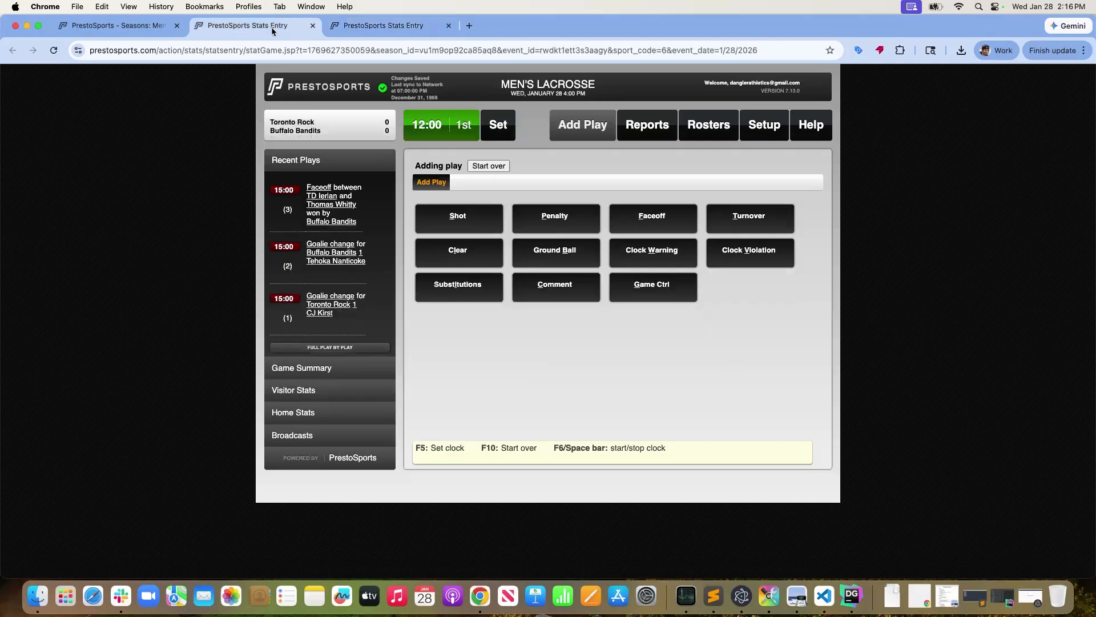
left_click(435, 127)
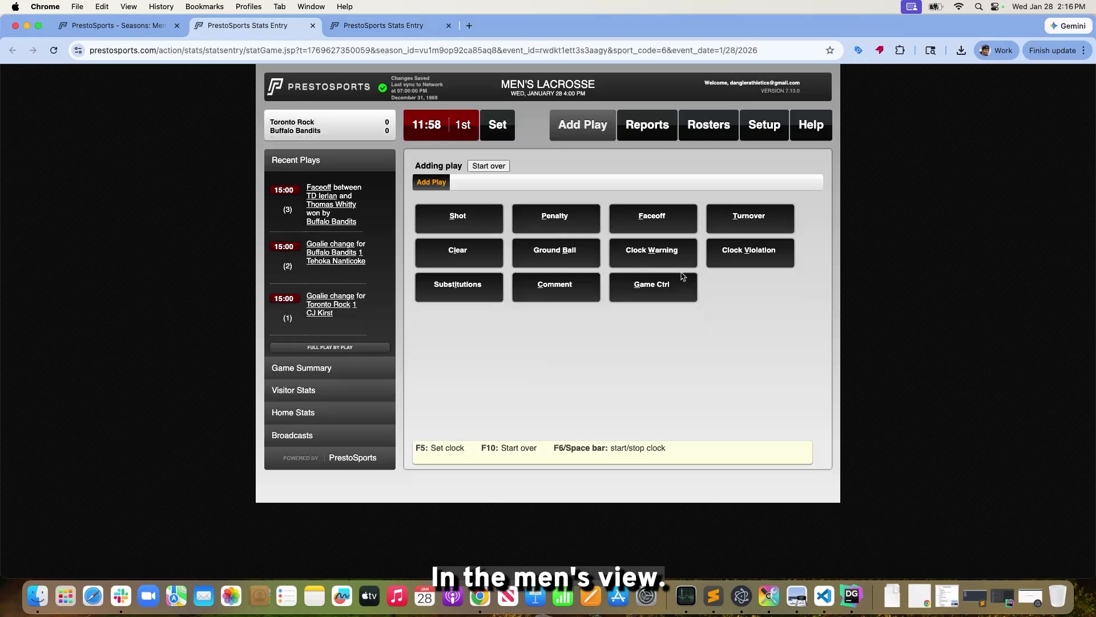
Record a major Failure To Advance penalty on Toronto Rock player 3 in the men's game, with an extra-man opportunity, at 11:58
left_click(561, 224)
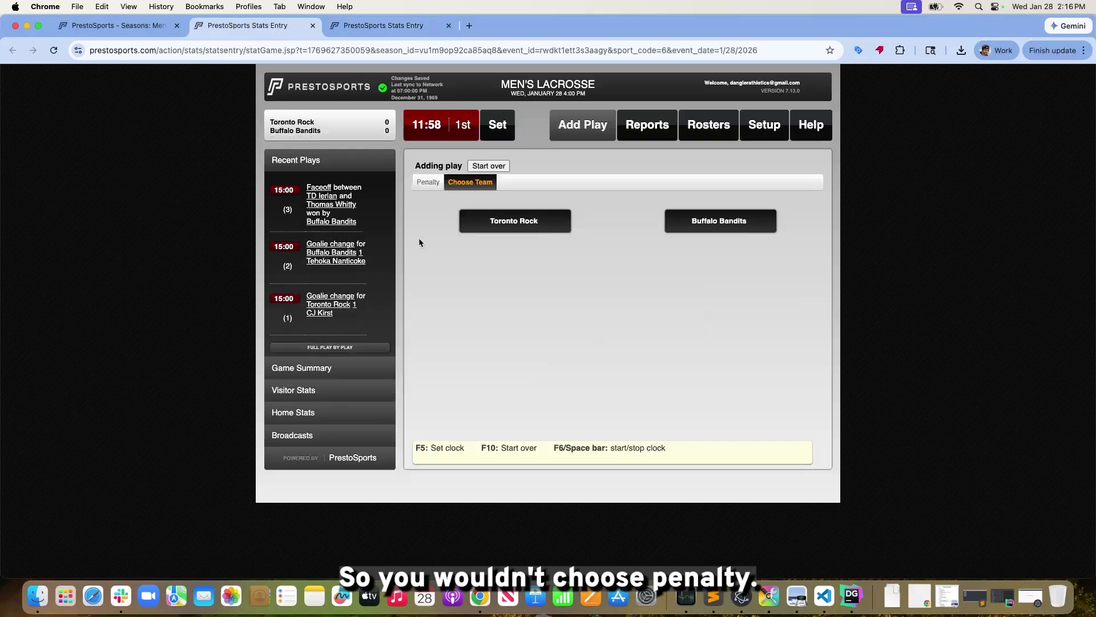
key("space")
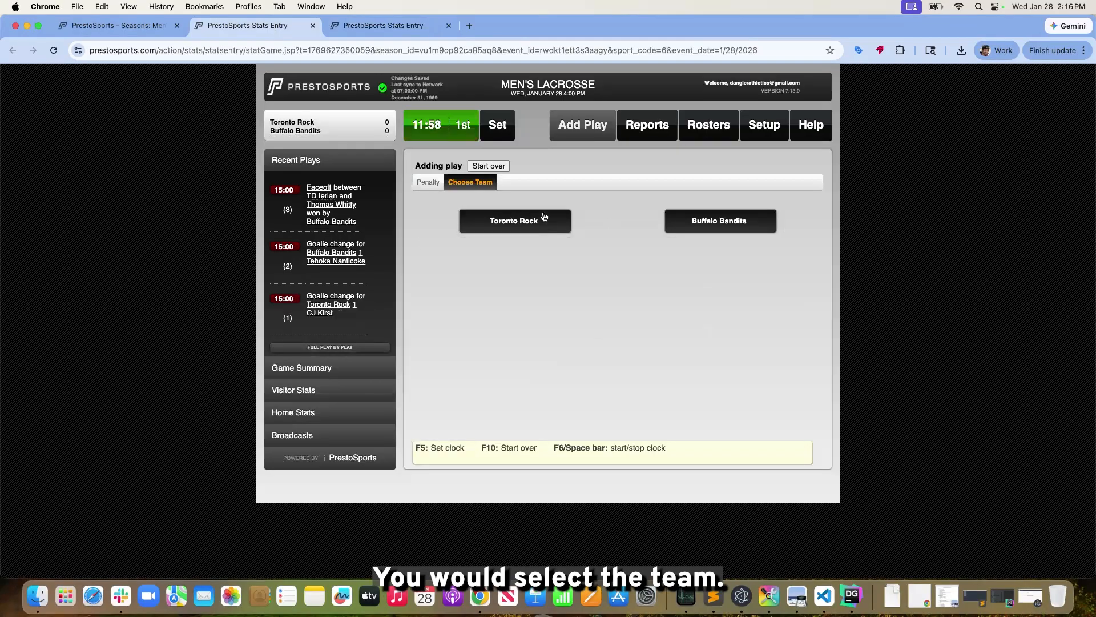
key("space")
left_click(515, 230)
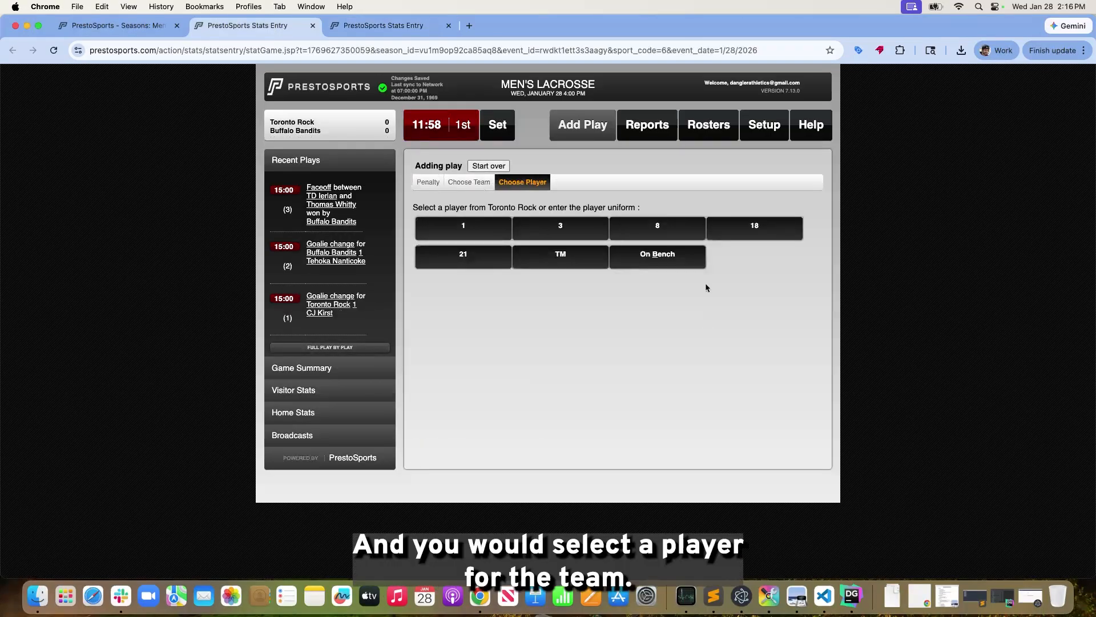
left_click(555, 230)
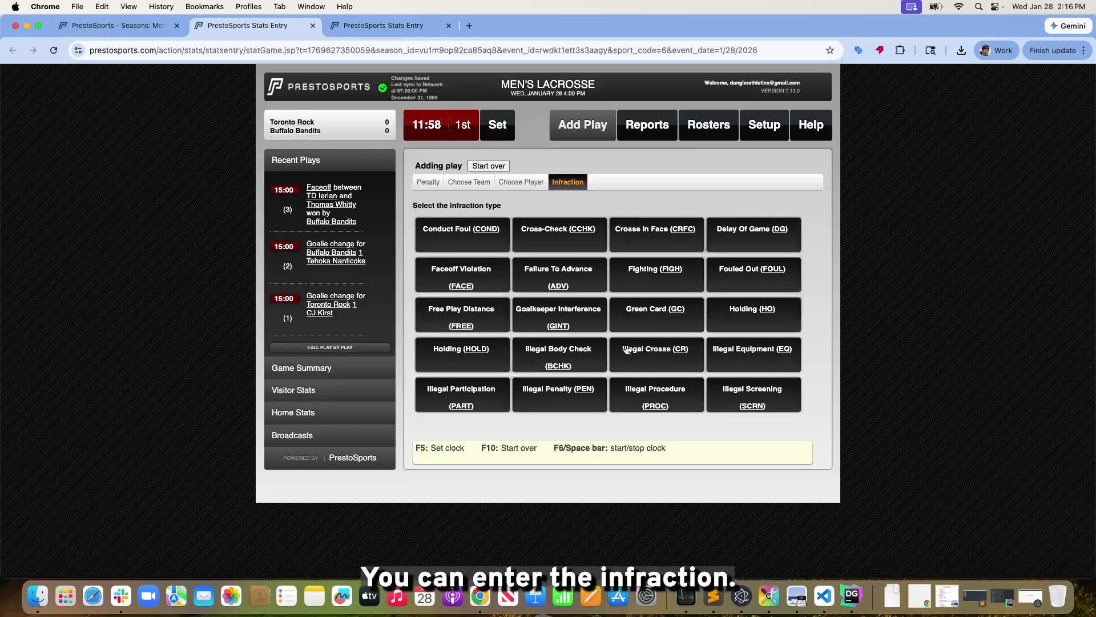
scroll(591, 356, "down", 1)
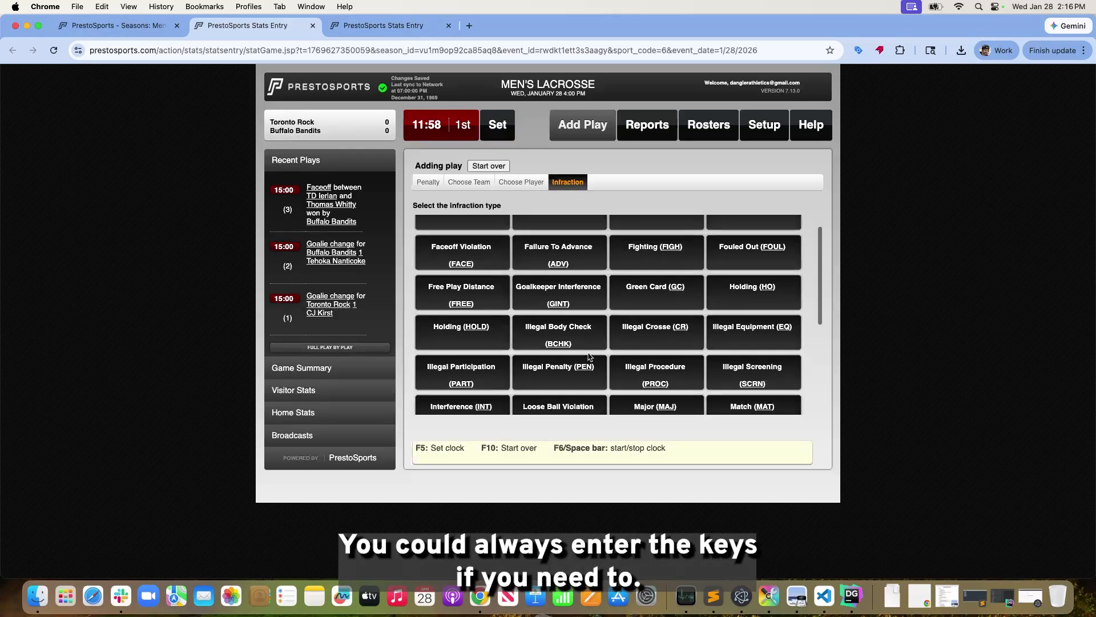
left_click(557, 261)
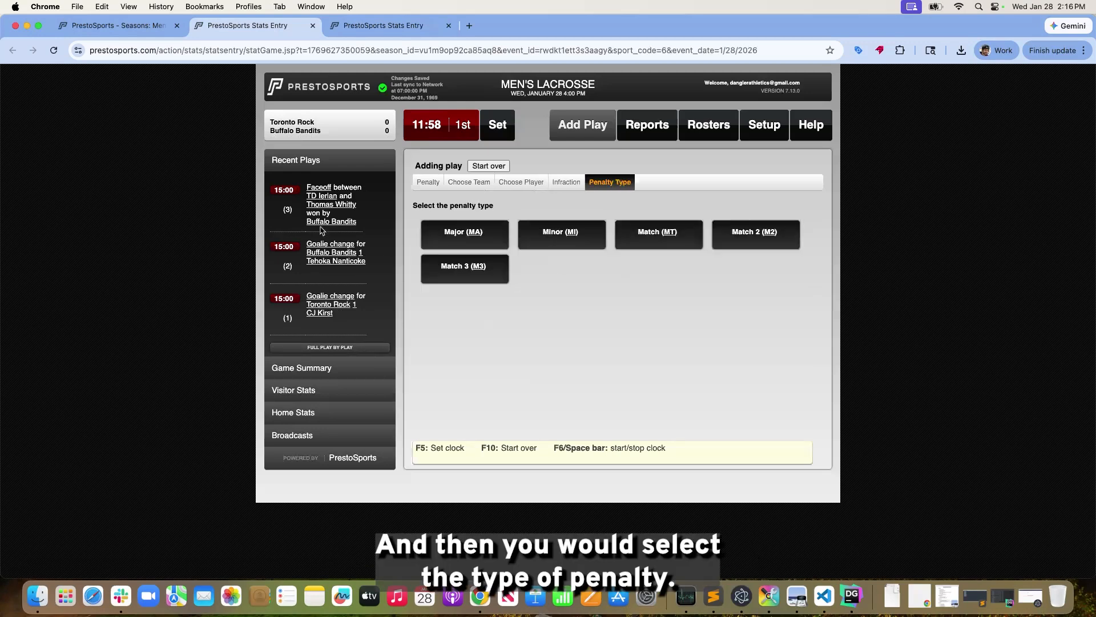
left_click(494, 247)
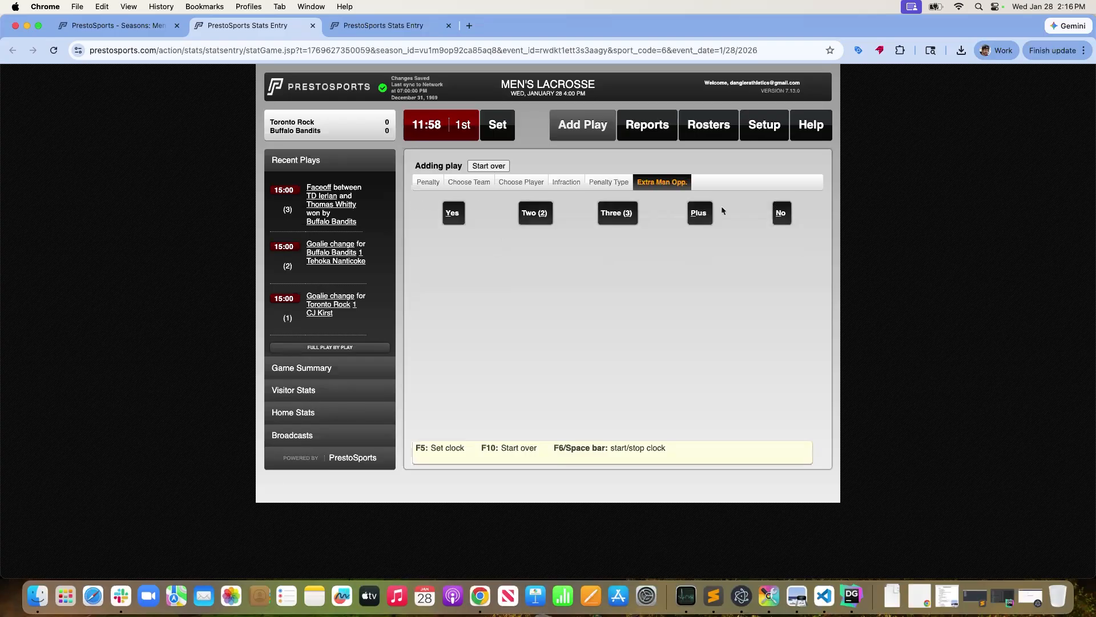
left_click(453, 214)
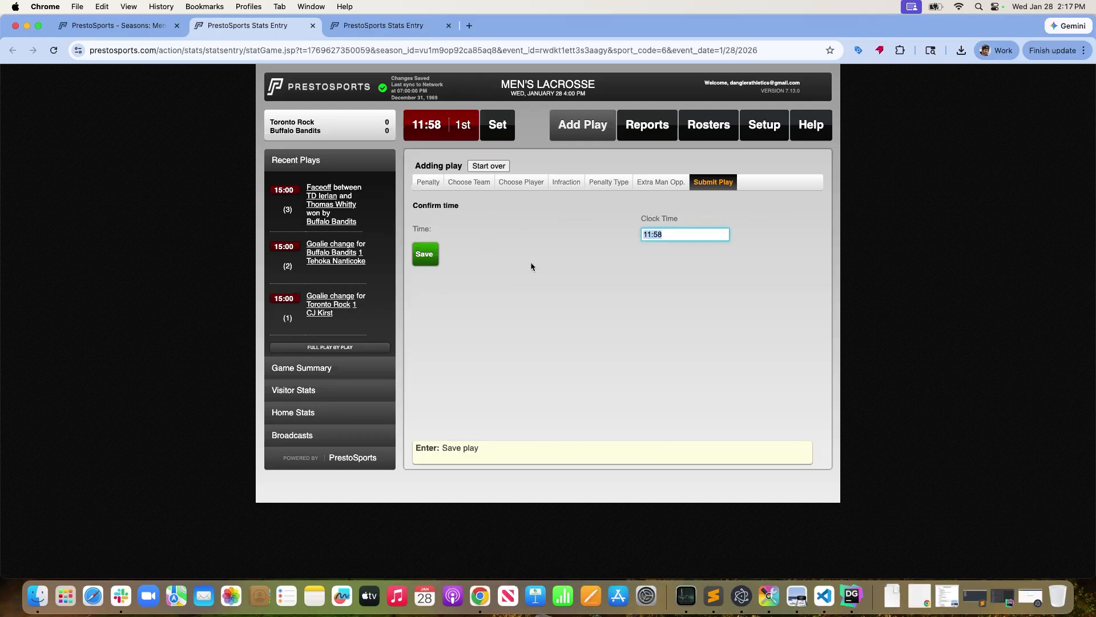
left_click(432, 262)
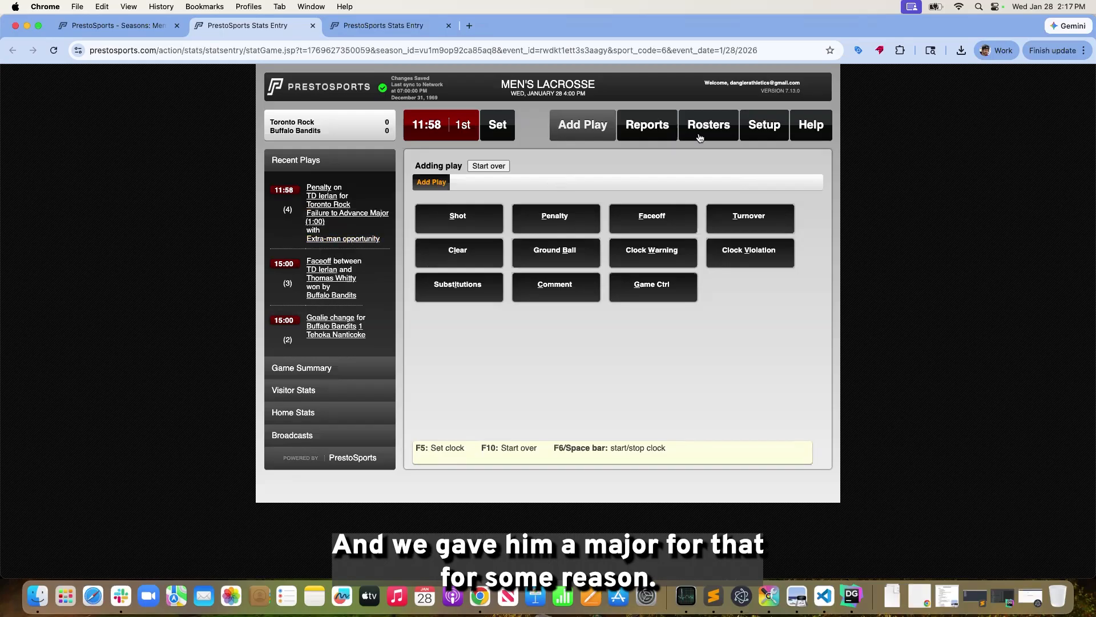
Review the penalty seconds for minor, major and match penalties in the men's game setup
left_click(752, 133)
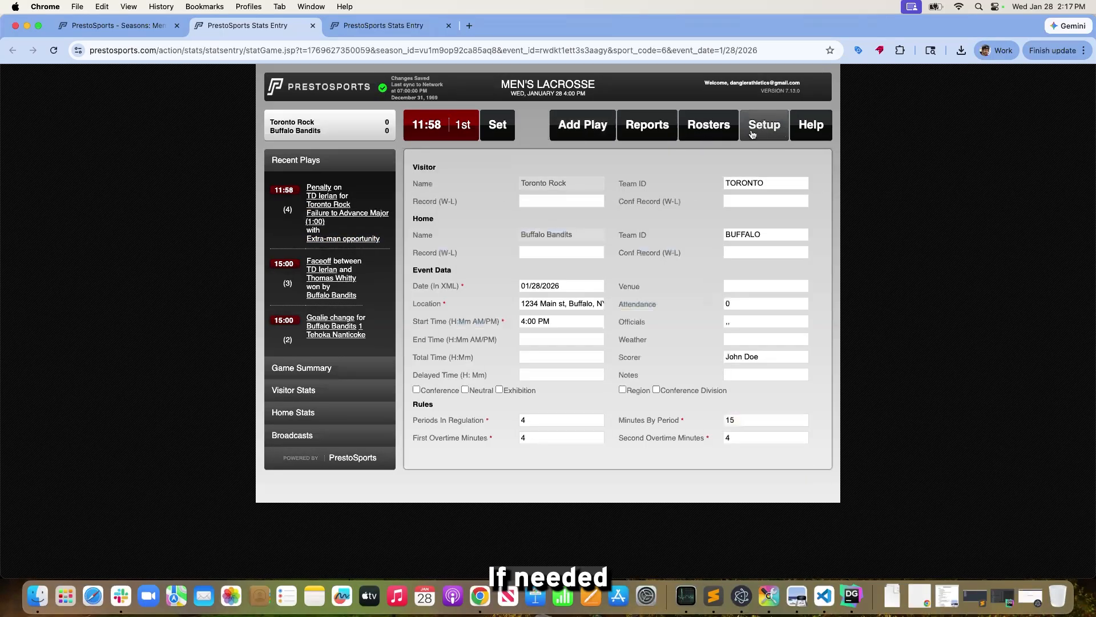
scroll(464, 303, "down", 2)
scroll(463, 303, "down", 2)
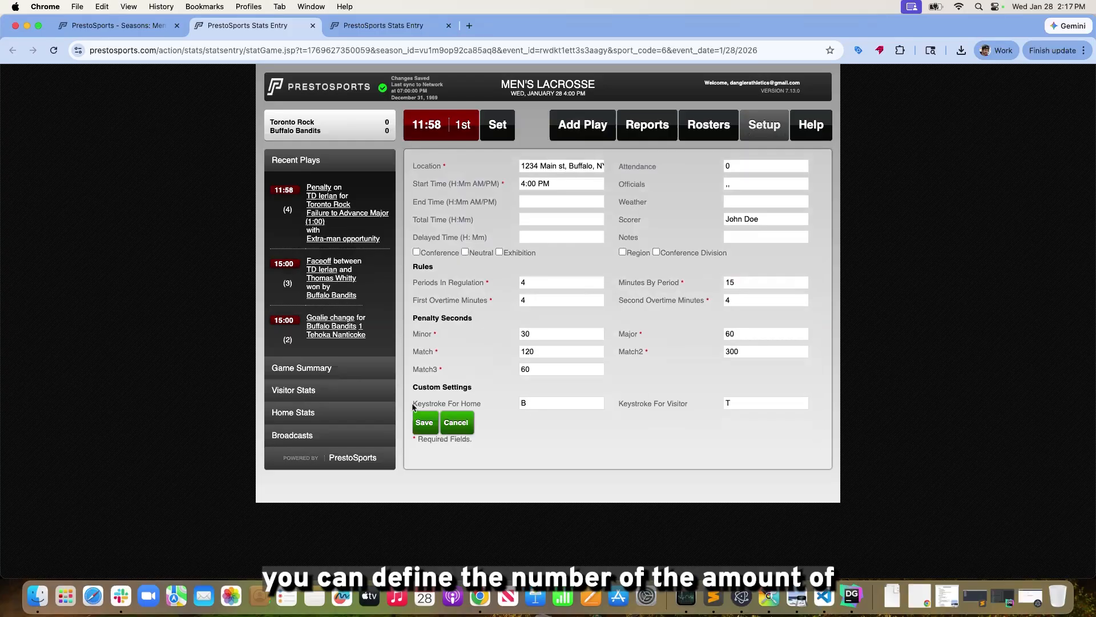
left_click(545, 335)
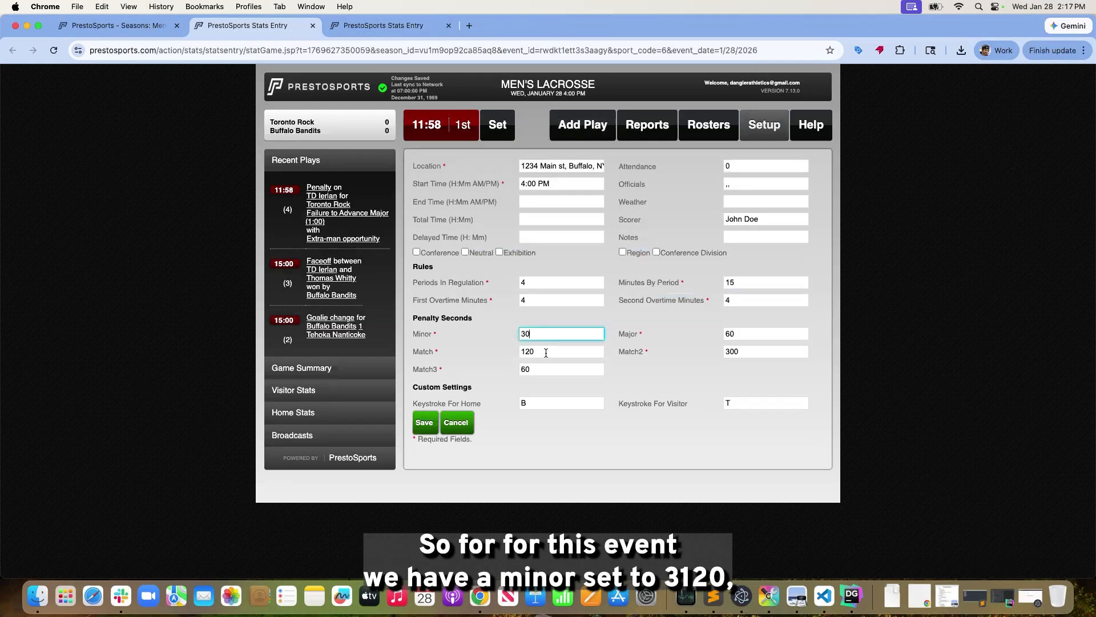
left_click(546, 353)
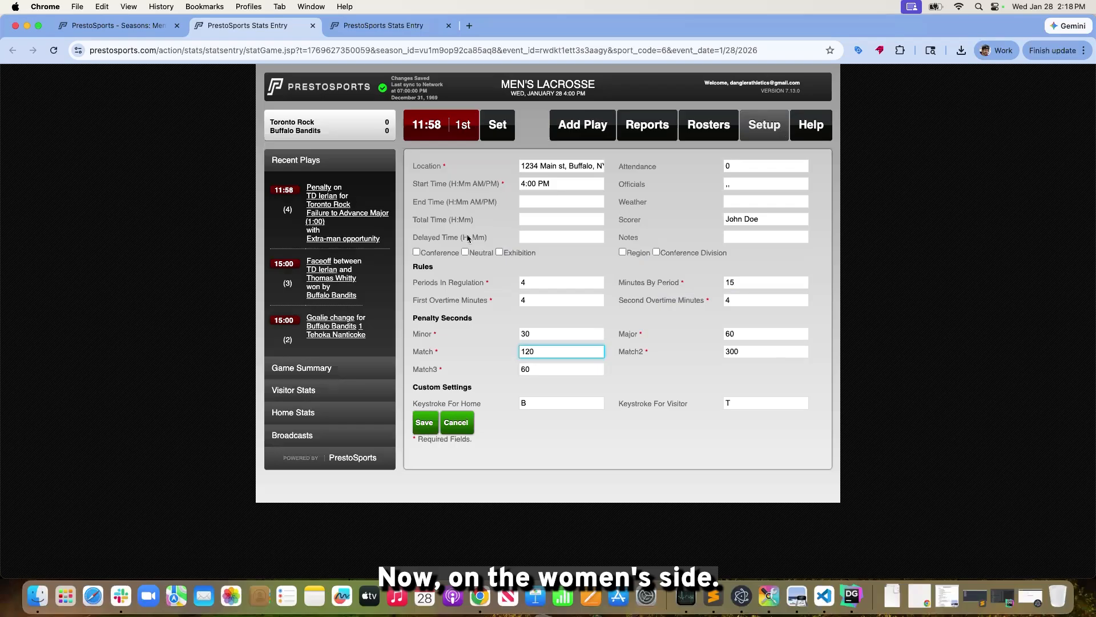
Review the penalty seconds for yellow, red and green cards in the women's game setup
left_click(400, 26)
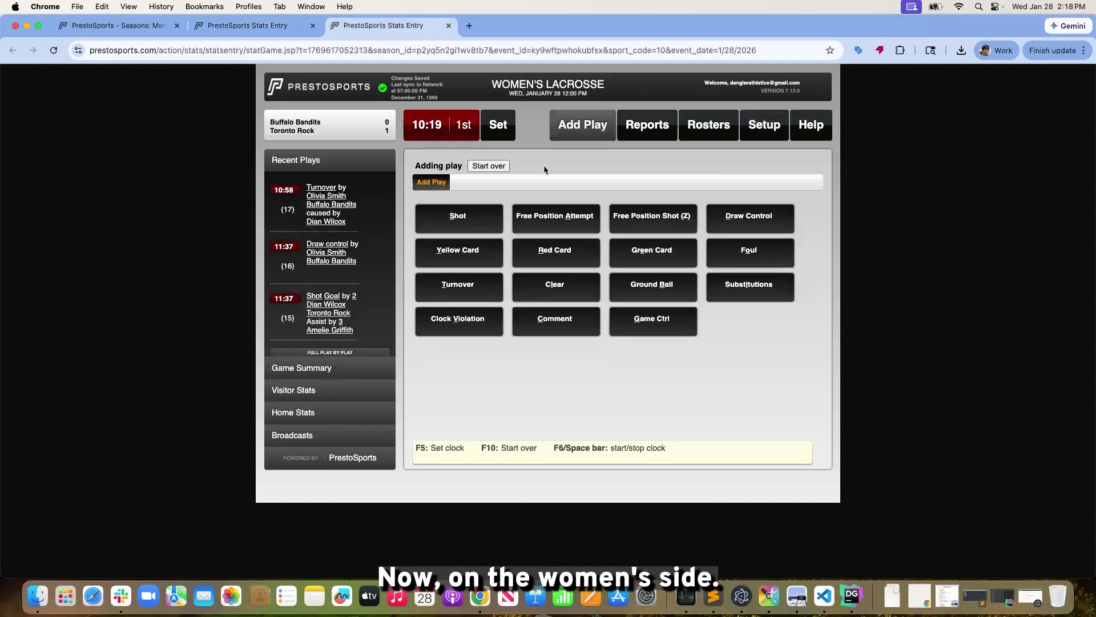
left_click(761, 132)
scroll(637, 299, "down", 4)
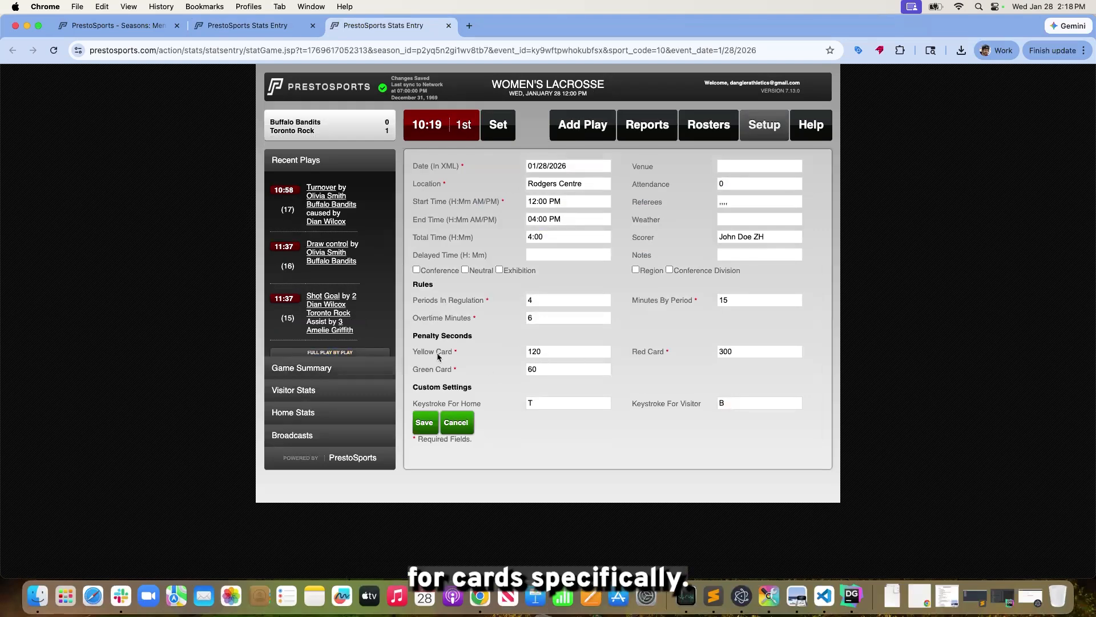
scroll(547, 355, "up", 1)
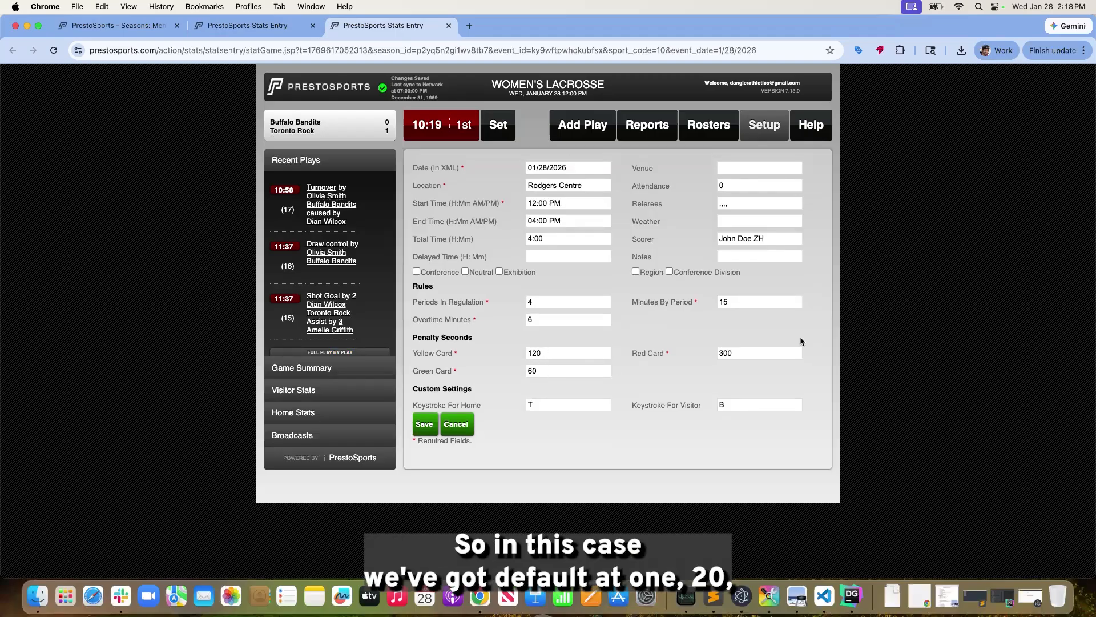
scroll(757, 349, "down", 1)
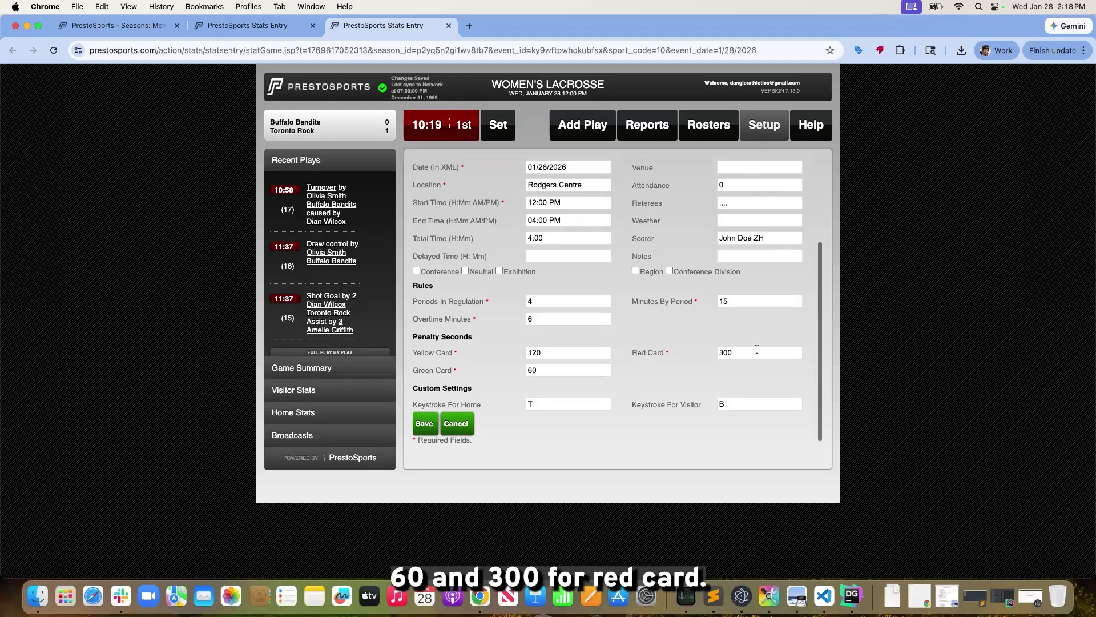
scroll(477, 174, "down", 1)
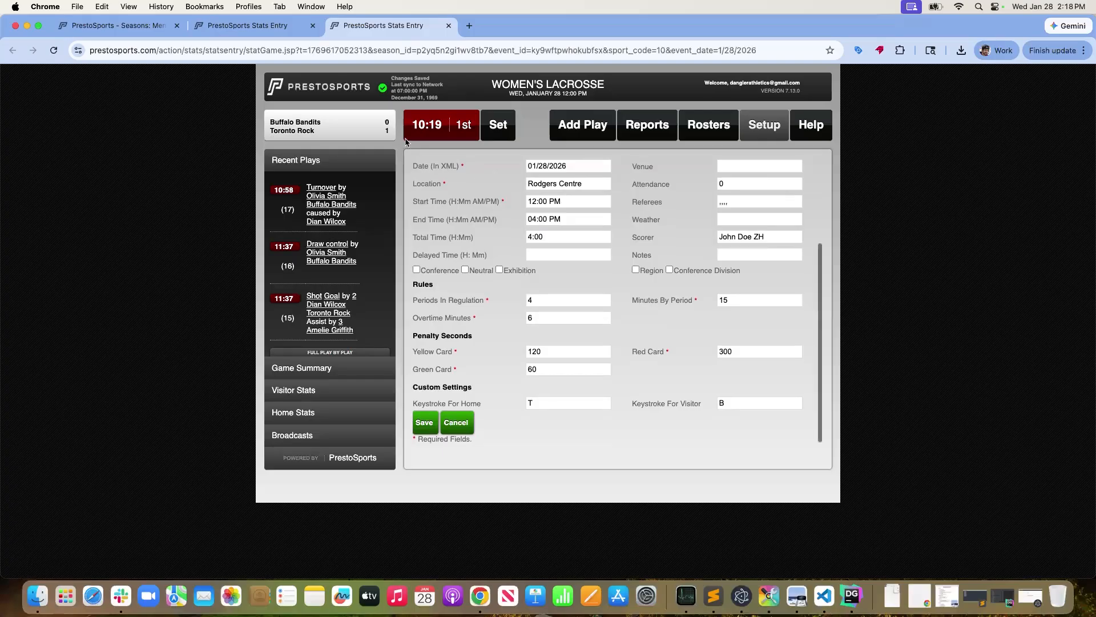
Return both the men's and women's games to play entry to compare their play types, ending on the men's game
left_click(274, 29)
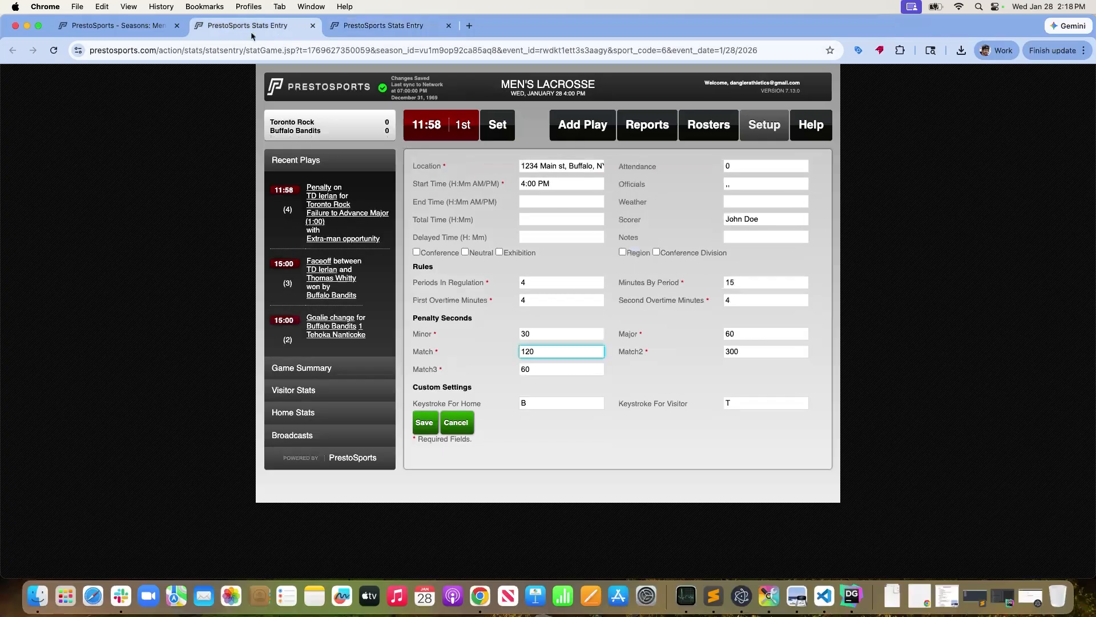
left_click(574, 127)
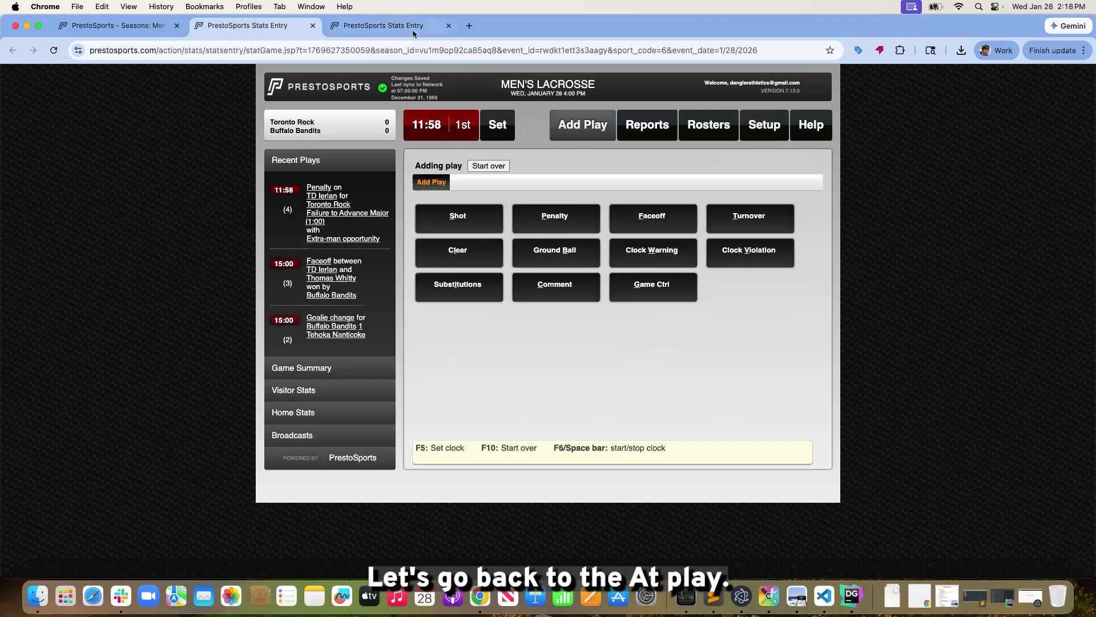
left_click(434, 26)
left_click(562, 127)
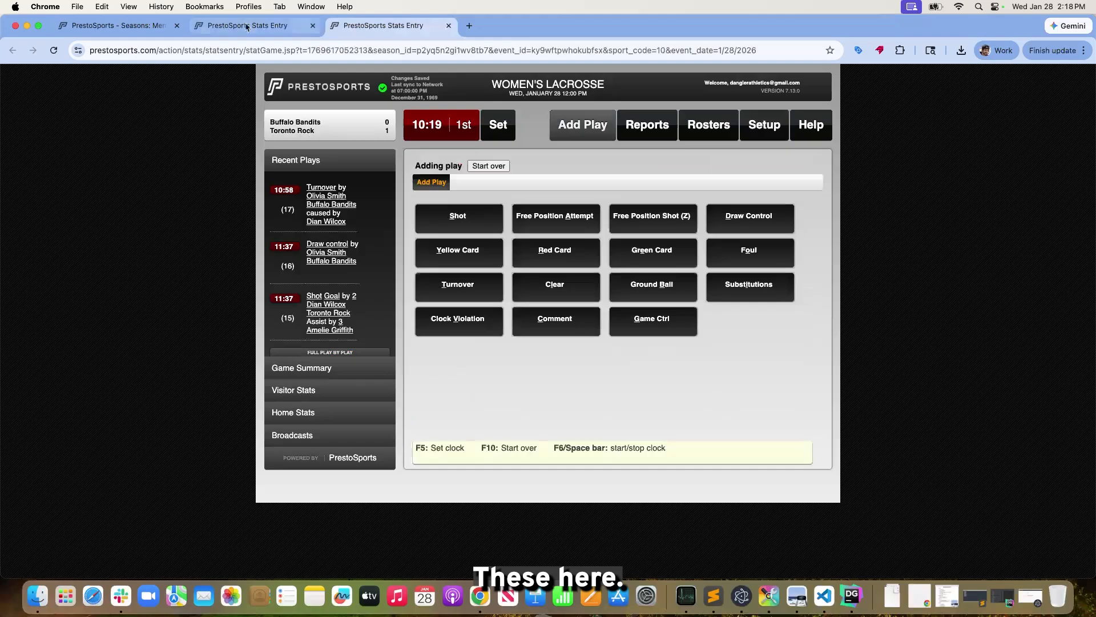
left_click(267, 29)
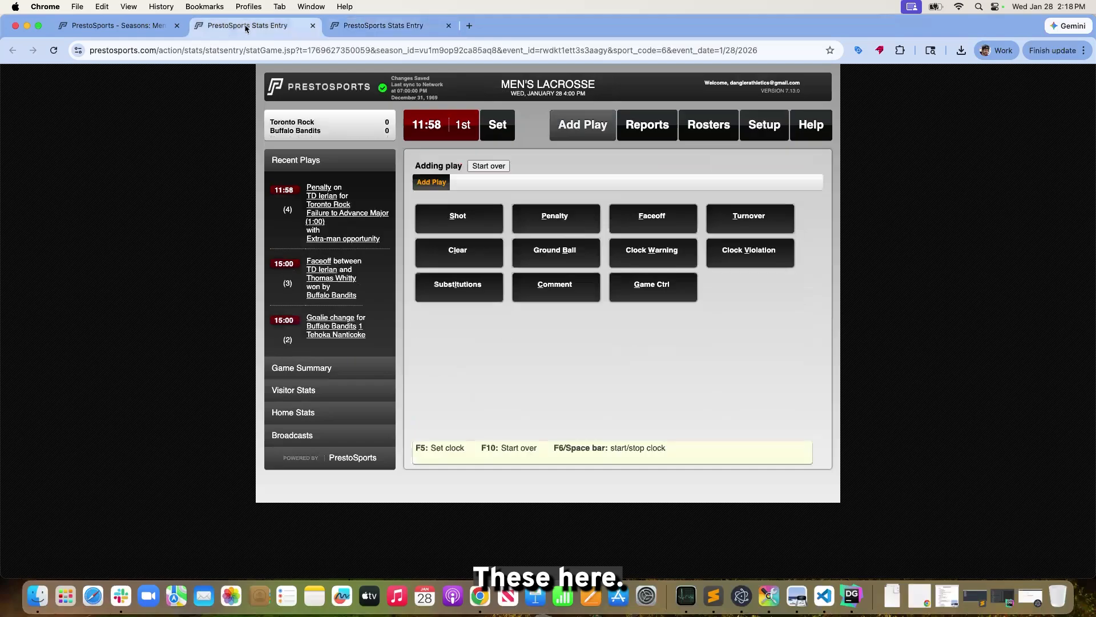
Switch to the women's lacrosse game and stop its running clock at 10:12
left_click(374, 26)
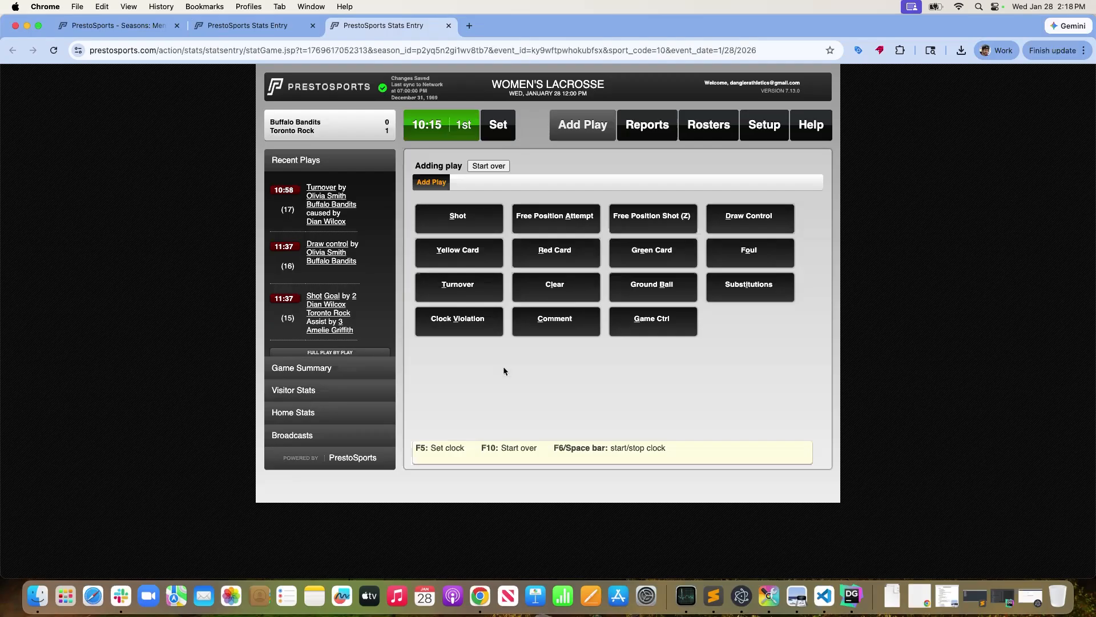
left_click(433, 134)
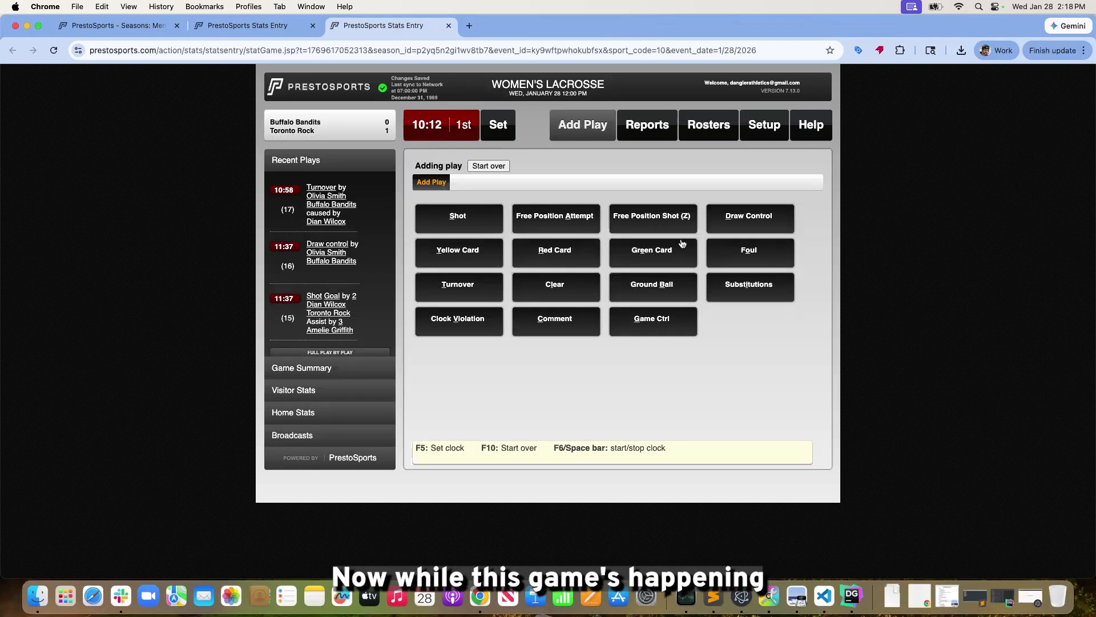
mouse_move(1, 14)
left_mouse_down()
mouse_move(25, 26)
mouse_move(3, 16)
left_mouse_up()
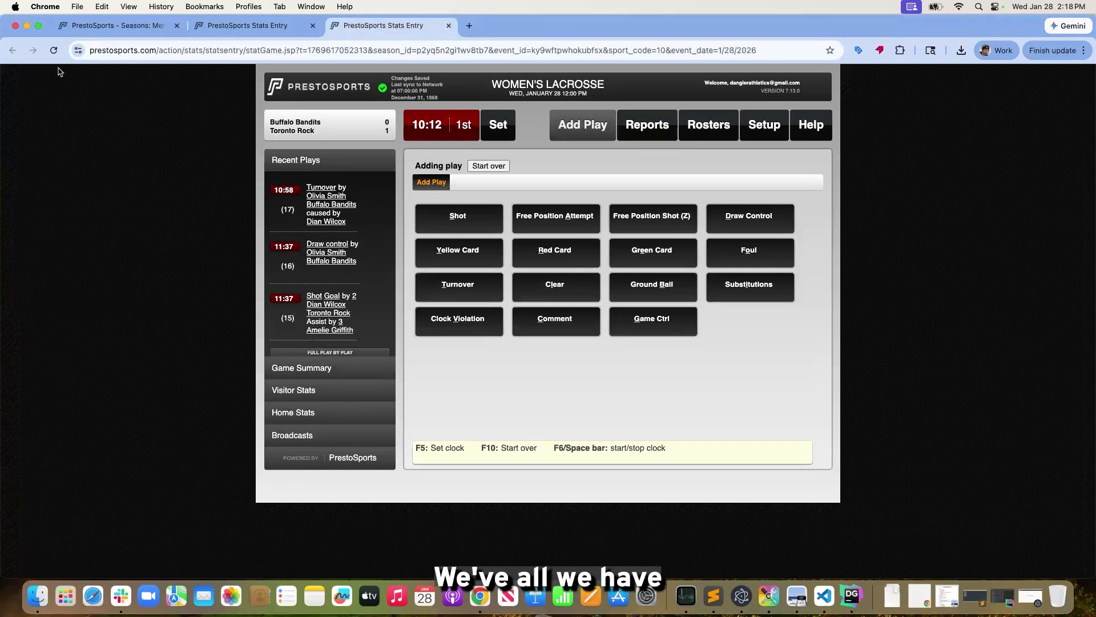
Bring up the PrestoSync sign-in form briefly and return to the women's game in Chrome
right_click(745, 603)
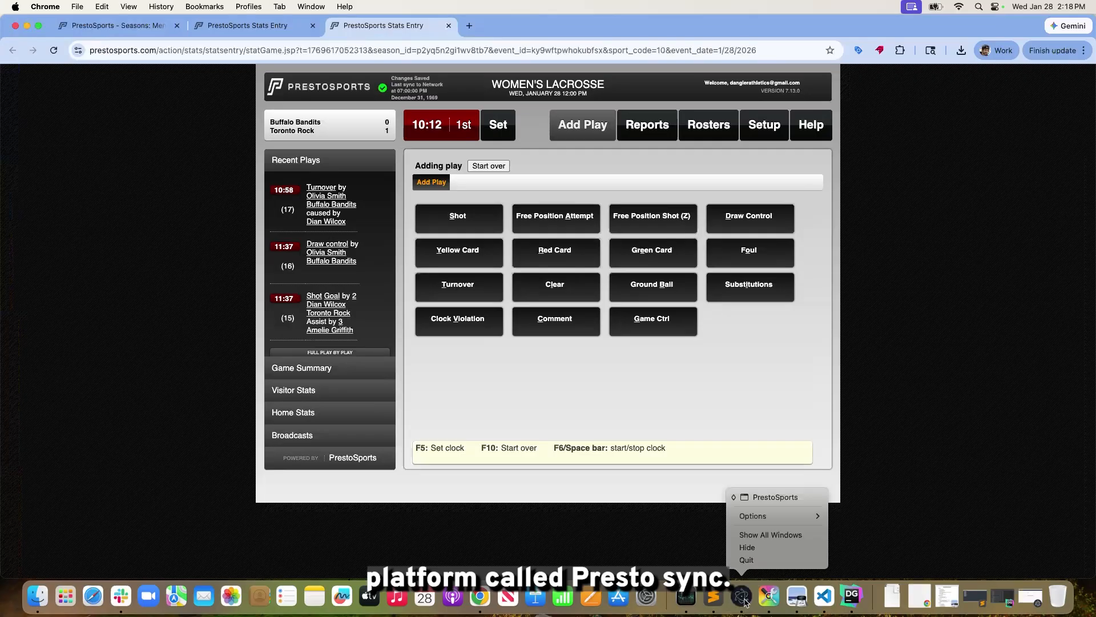
left_click(745, 603)
left_click(745, 603)
left_click(478, 205)
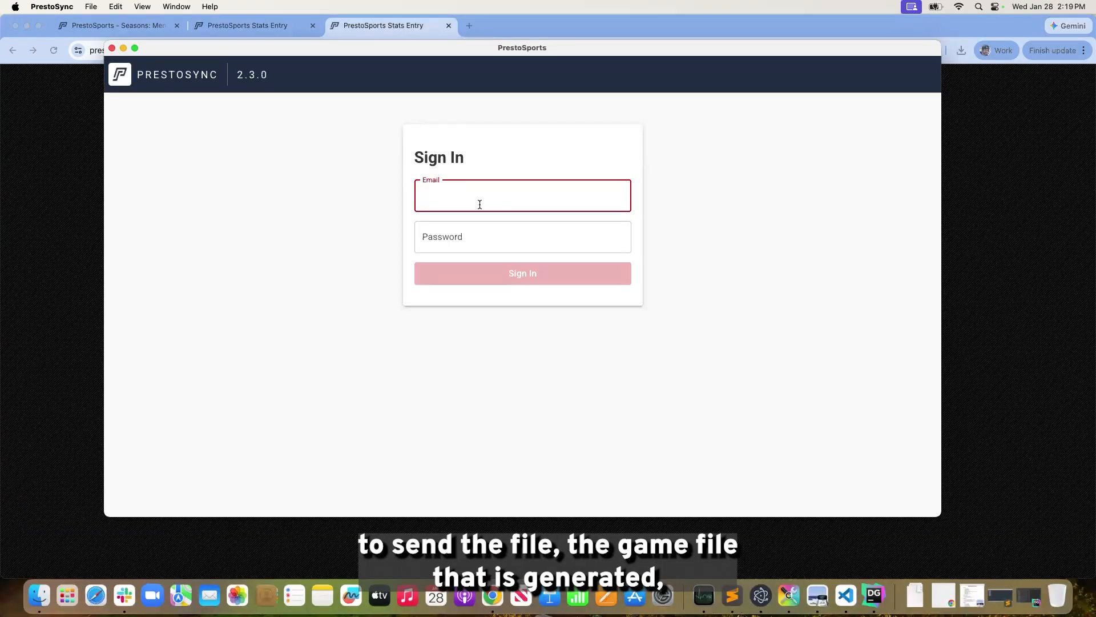
left_click(80, 236)
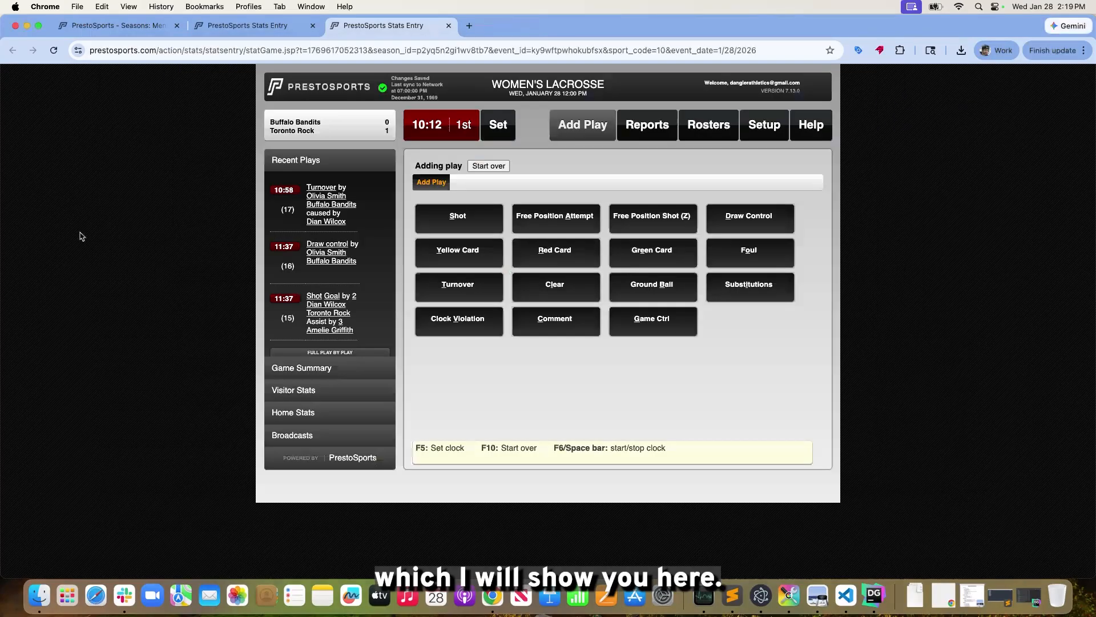
Open the women's game XML file from its reports and examine the team and player statistics
left_click(820, 134)
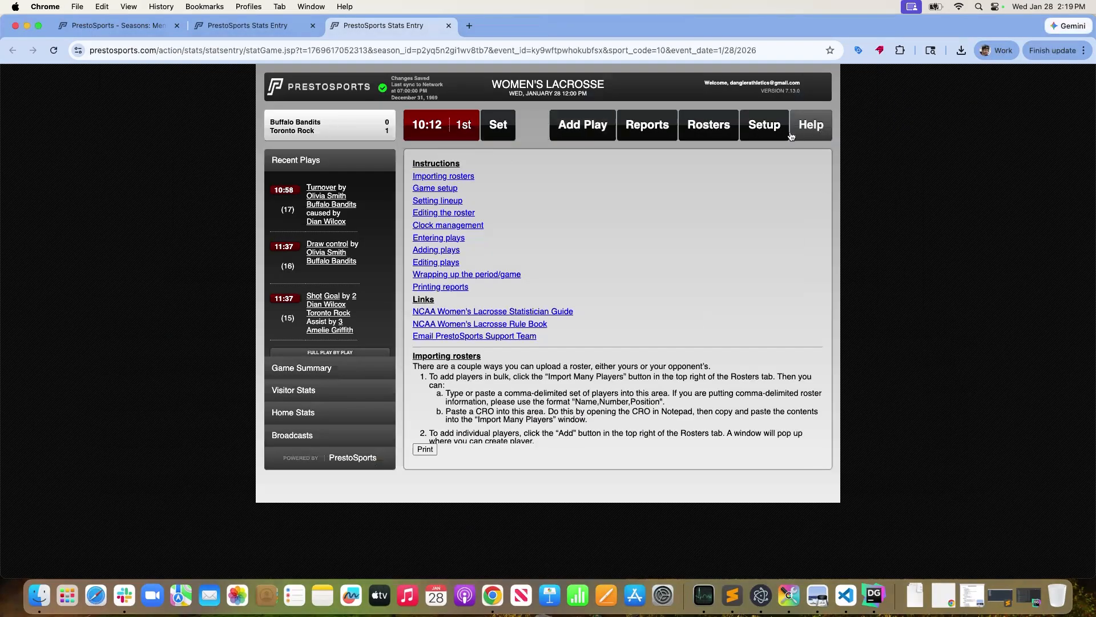
left_click(664, 132)
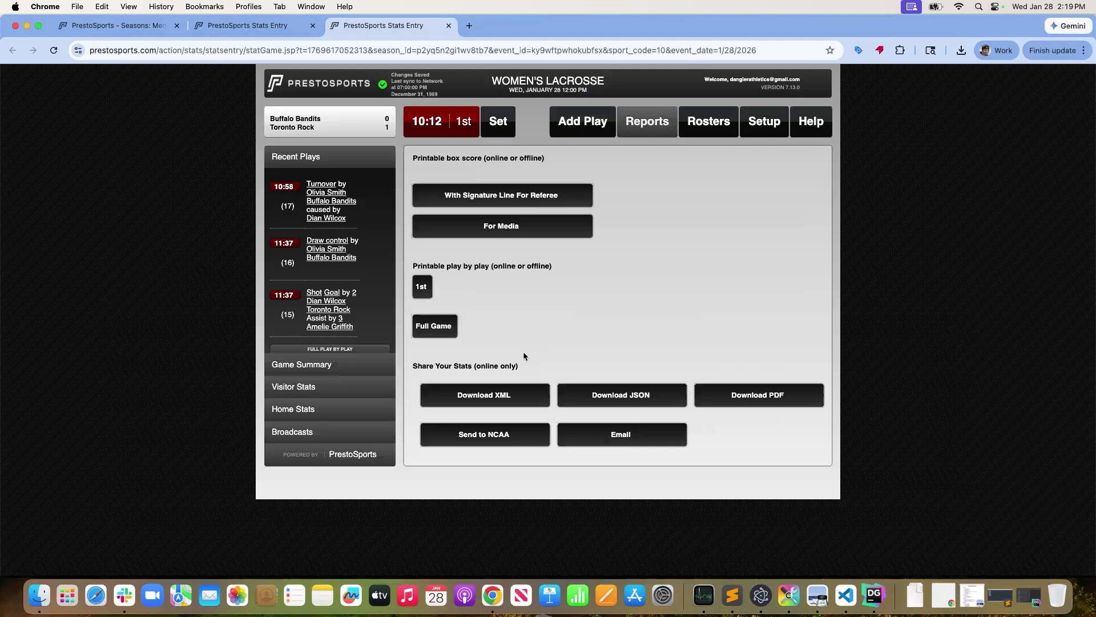
left_click(520, 405)
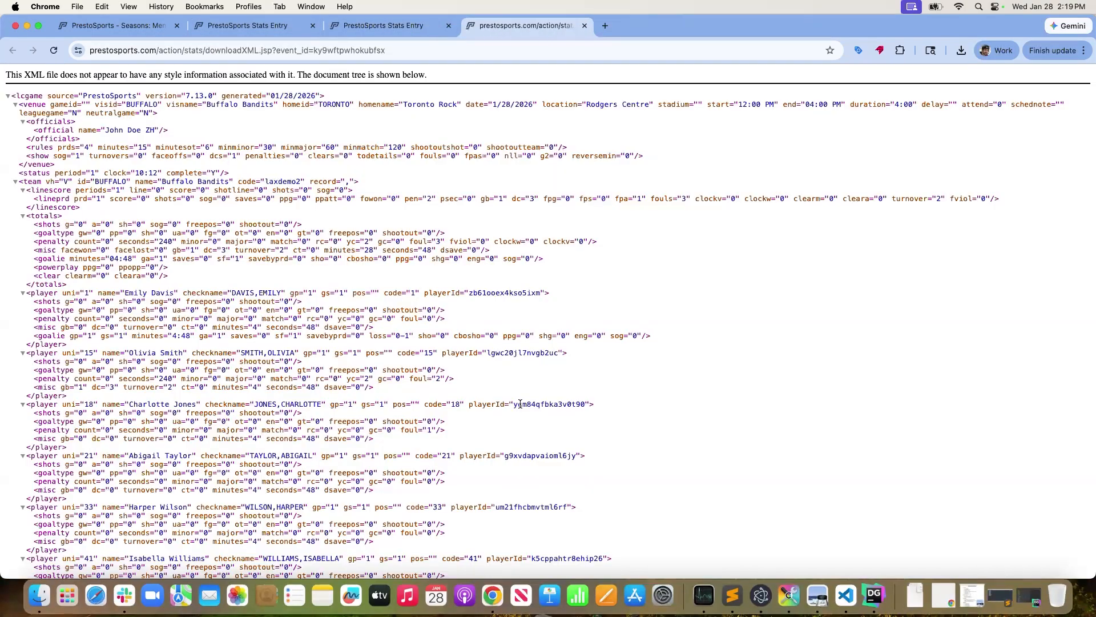
scroll(107, 143, "down", 10)
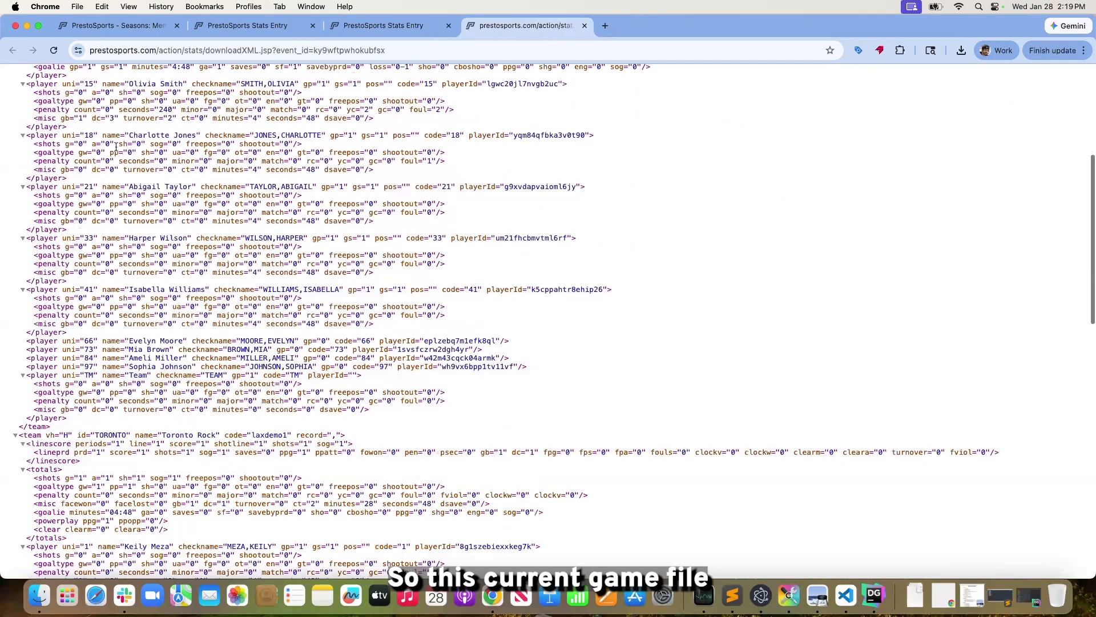
scroll(117, 147, "down", 3)
left_click(411, 26)
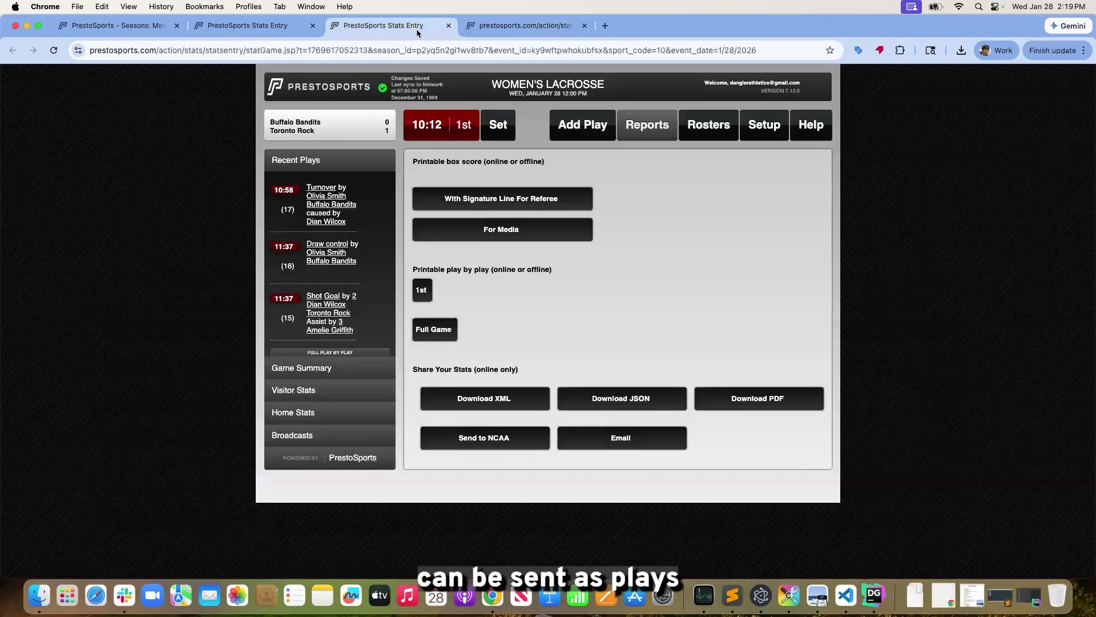
left_click(526, 34)
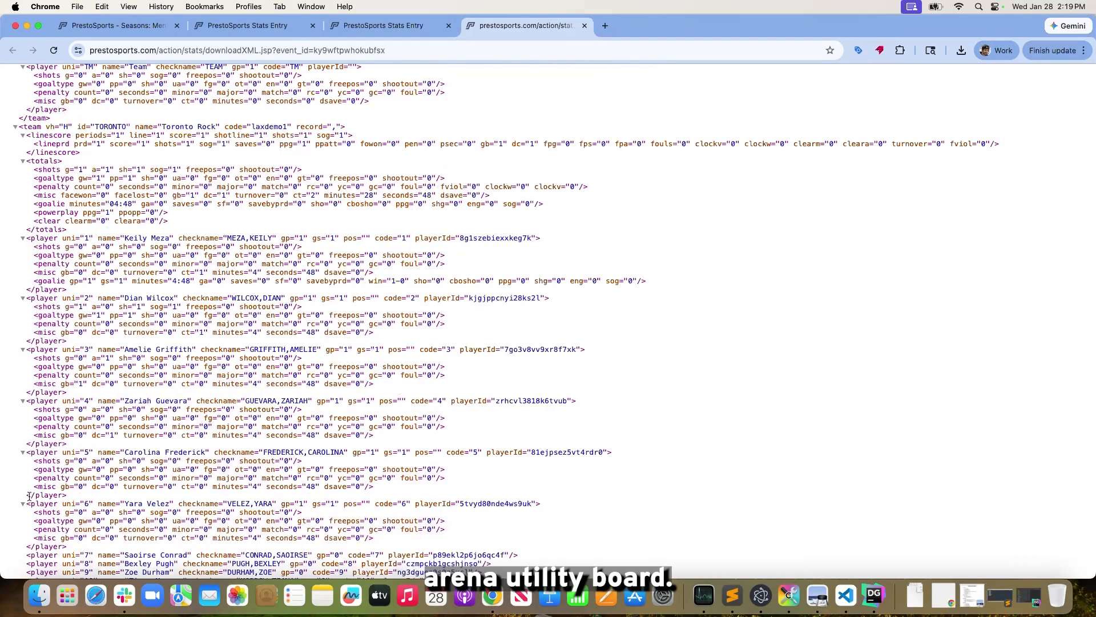
scroll(51, 548, "up", 1)
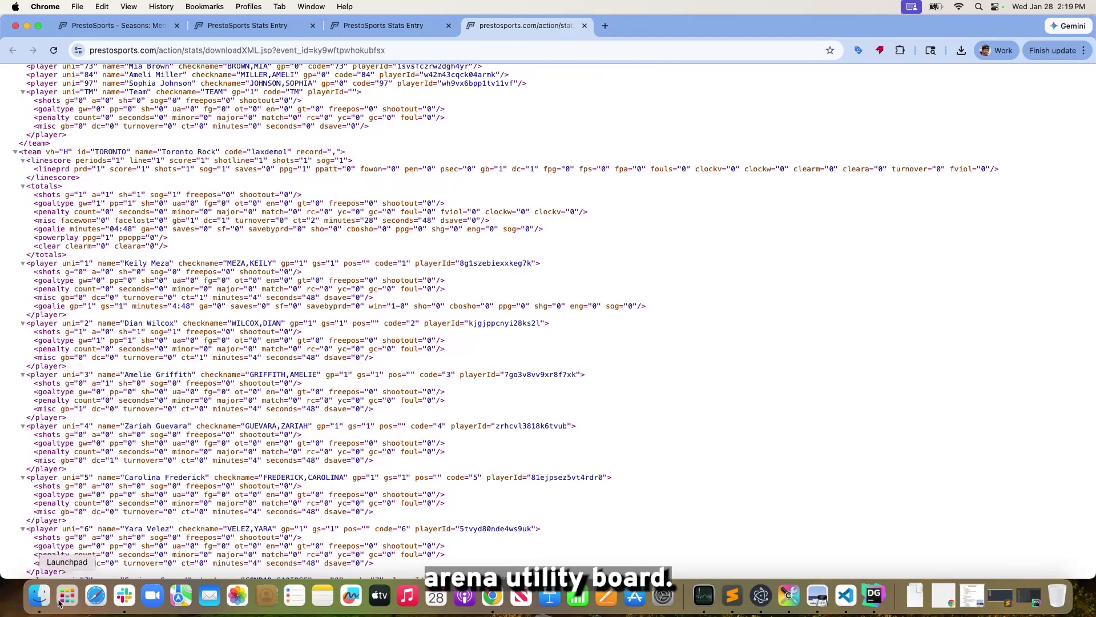
scroll(516, 265, "down", 1)
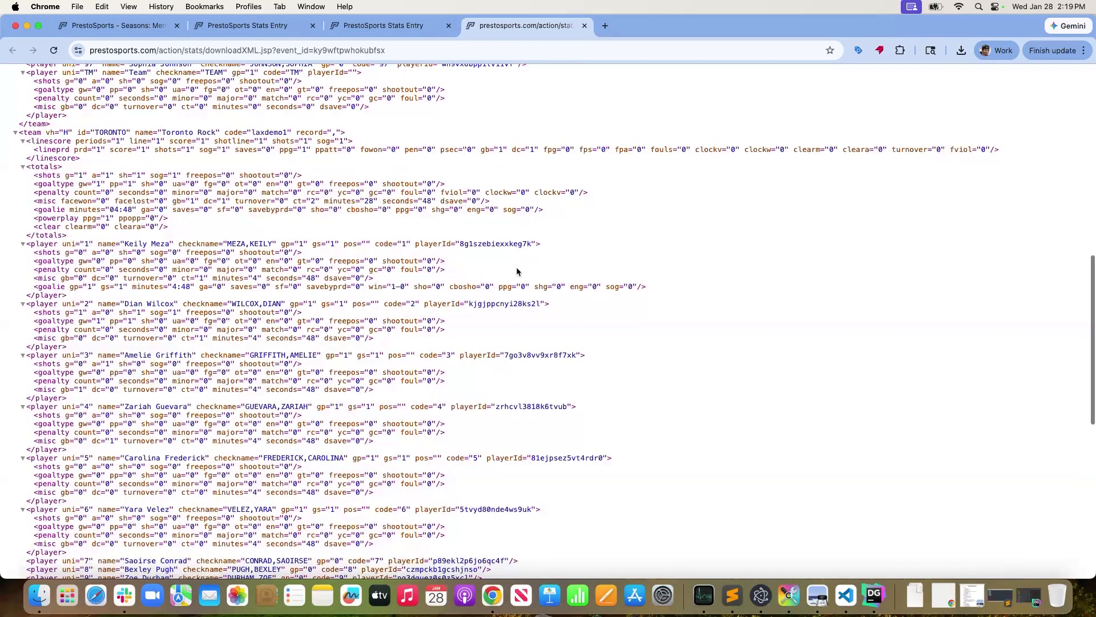
scroll(773, 500, "up", 1)
Switch to PrestoSync and try to sign in with the account e-mail and password
left_click(760, 595)
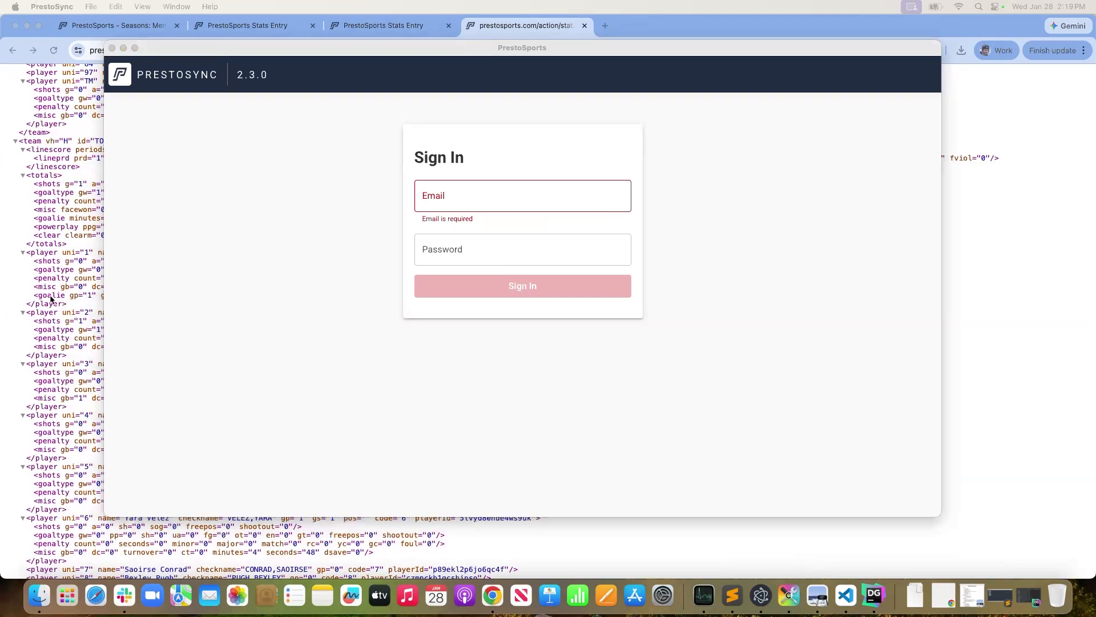
left_click(444, 197)
key("super+v")
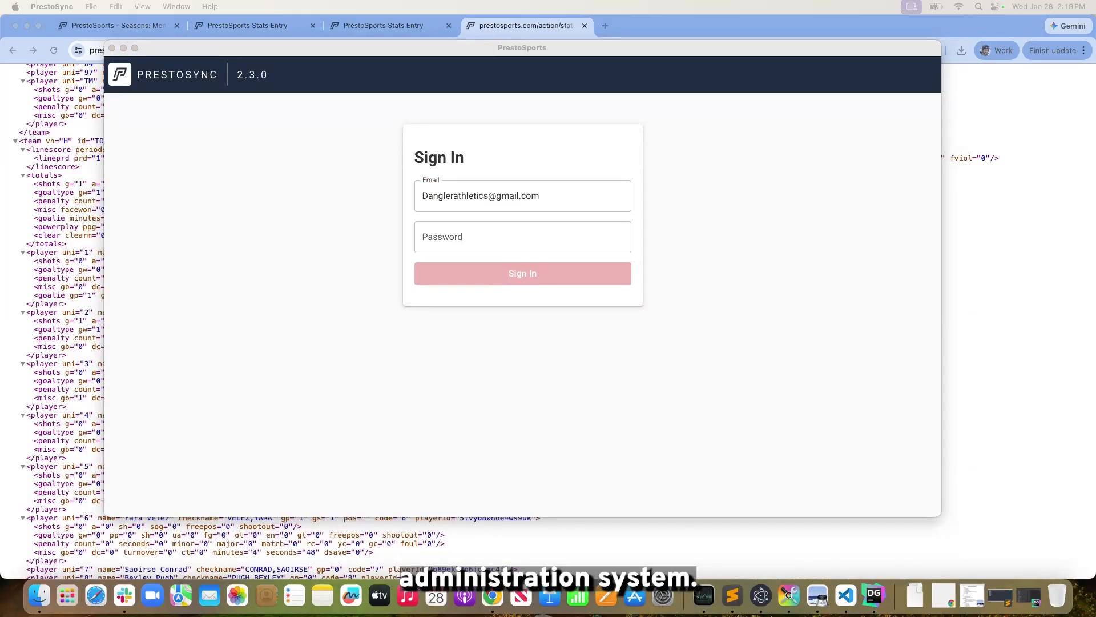
left_click(443, 242)
key("super+v")
left_click(505, 273)
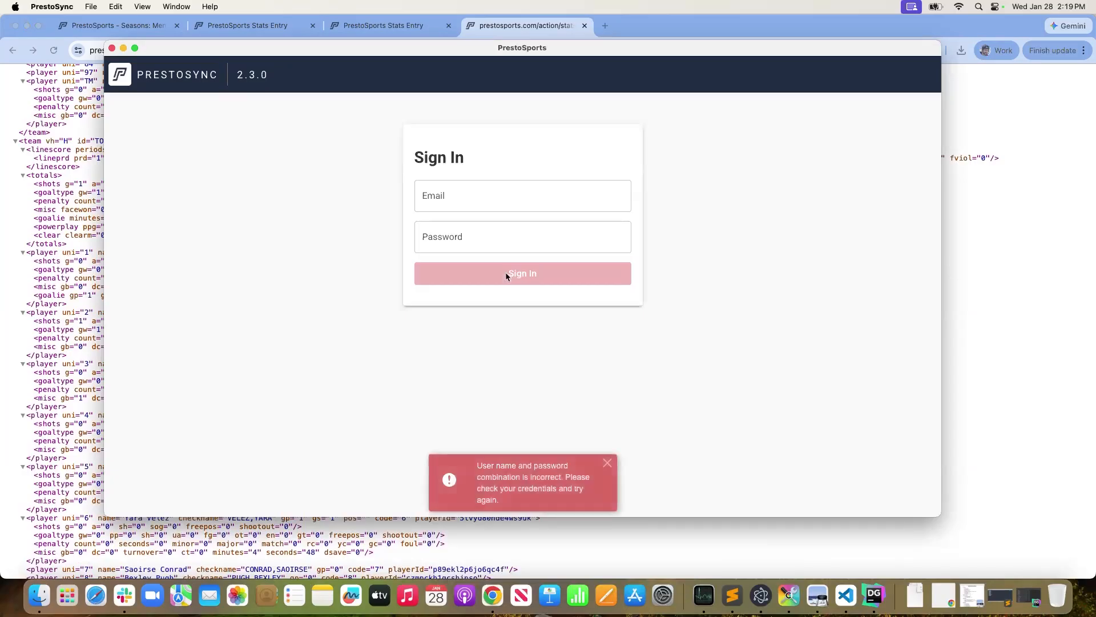
Sign in to PrestoSync by re-entering the account e-mail and password
left_click(460, 205)
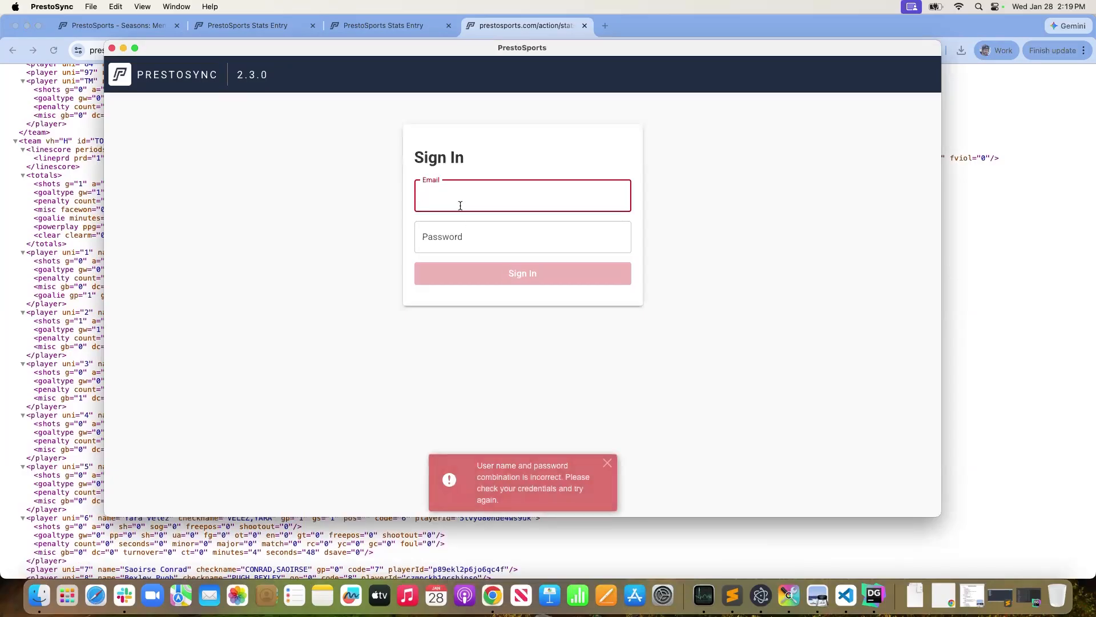
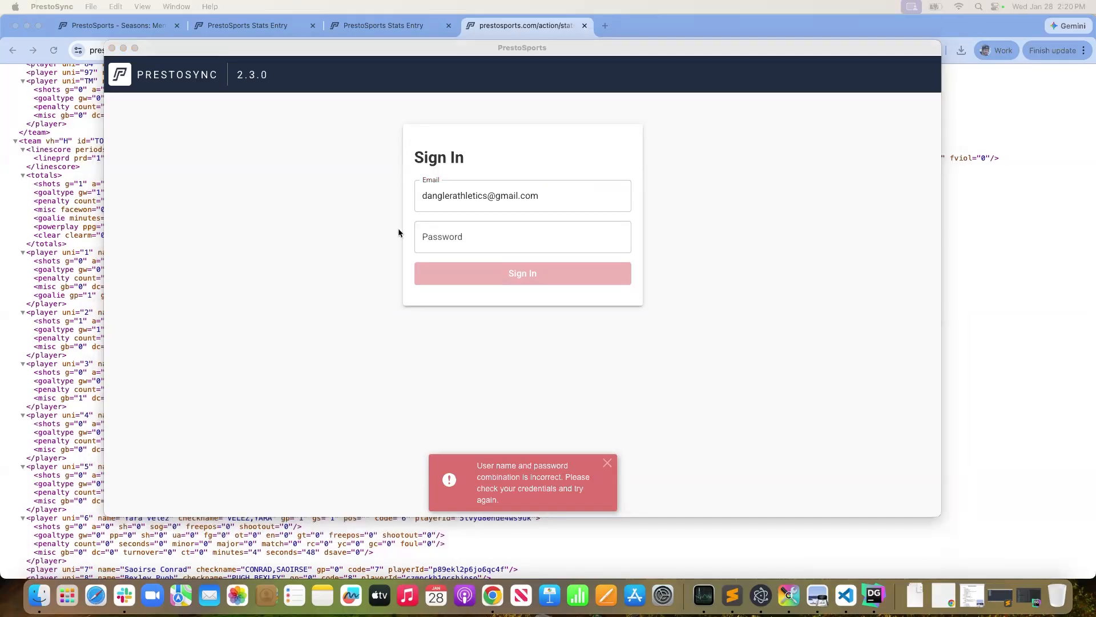
left_click(413, 246)
left_click(448, 246)
type("••")
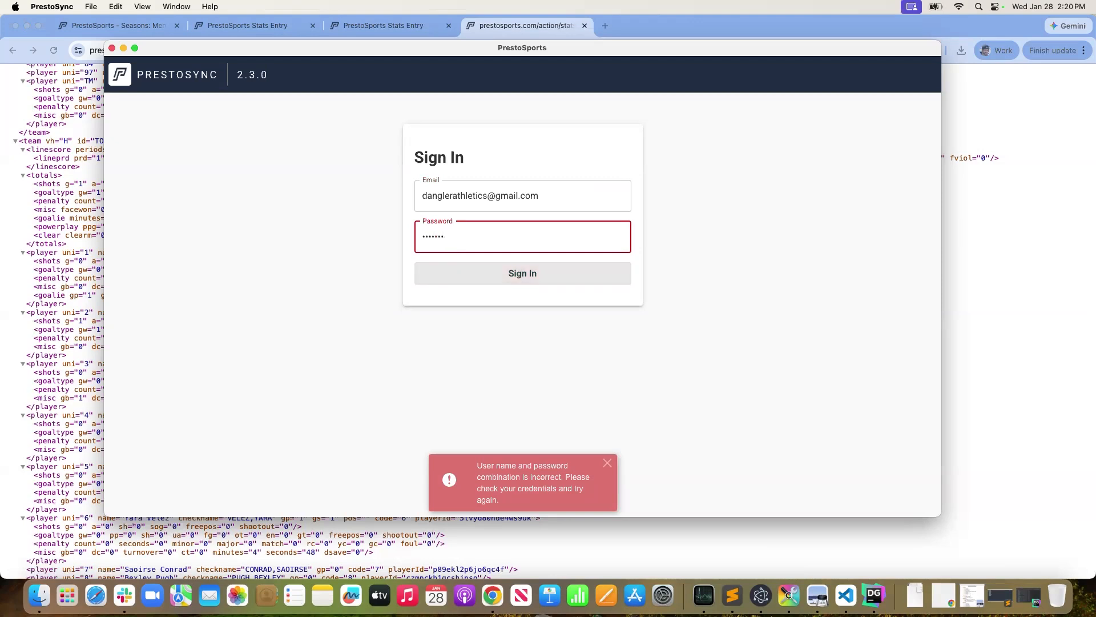
key("Return")
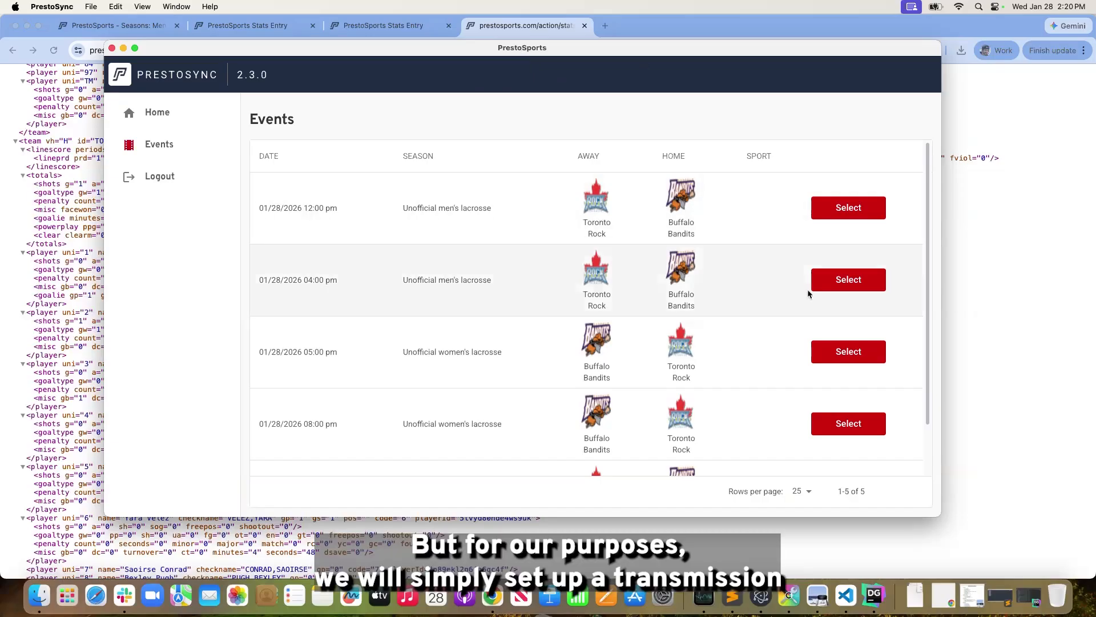
Look through the PrestoSync events list, and stop the men's game clock at 9:34 back in Chrome
scroll(679, 394, "down", 3)
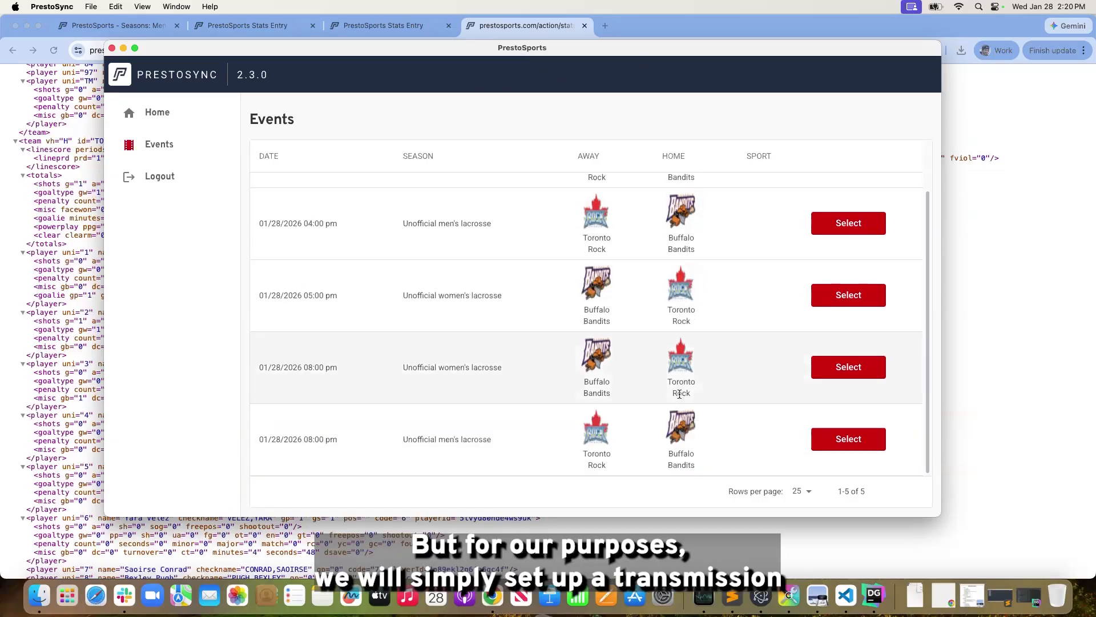
left_click(869, 449)
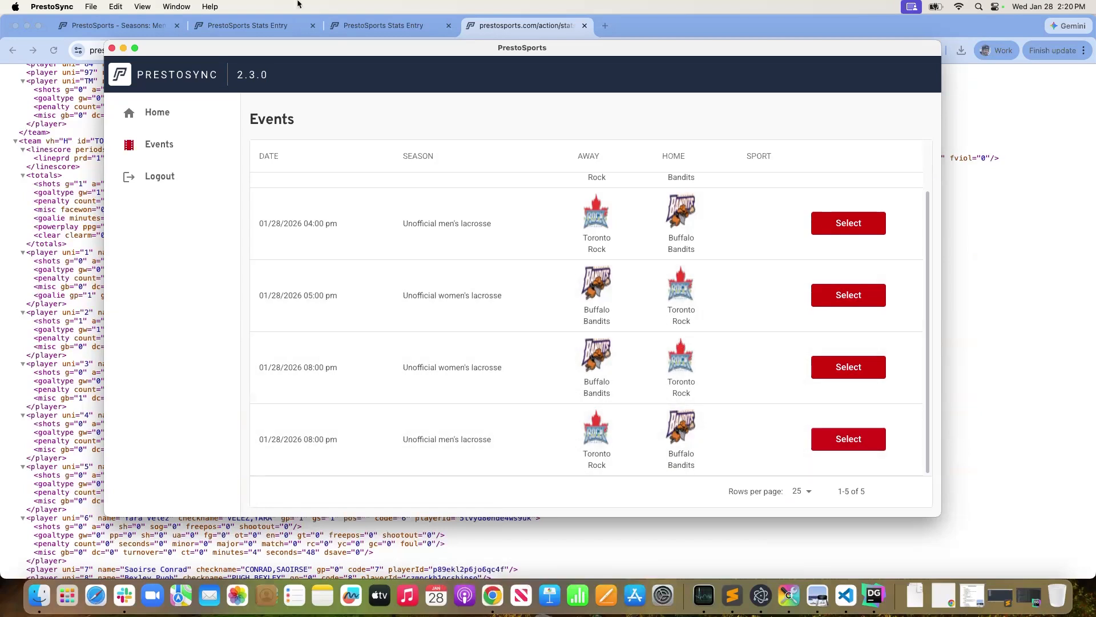
left_click(224, 31)
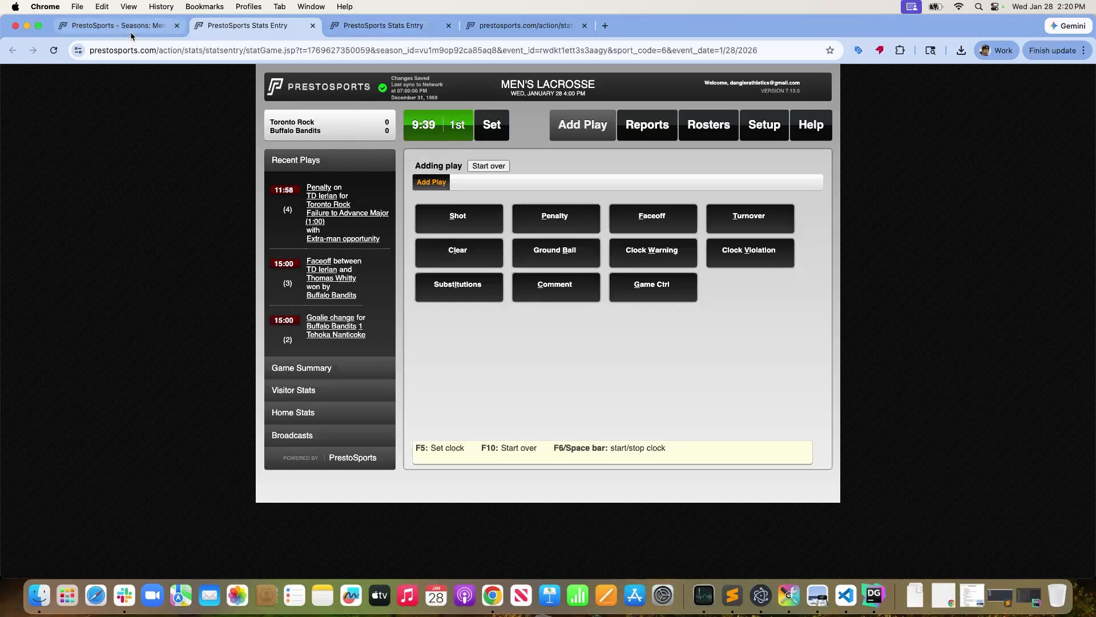
left_click(114, 25)
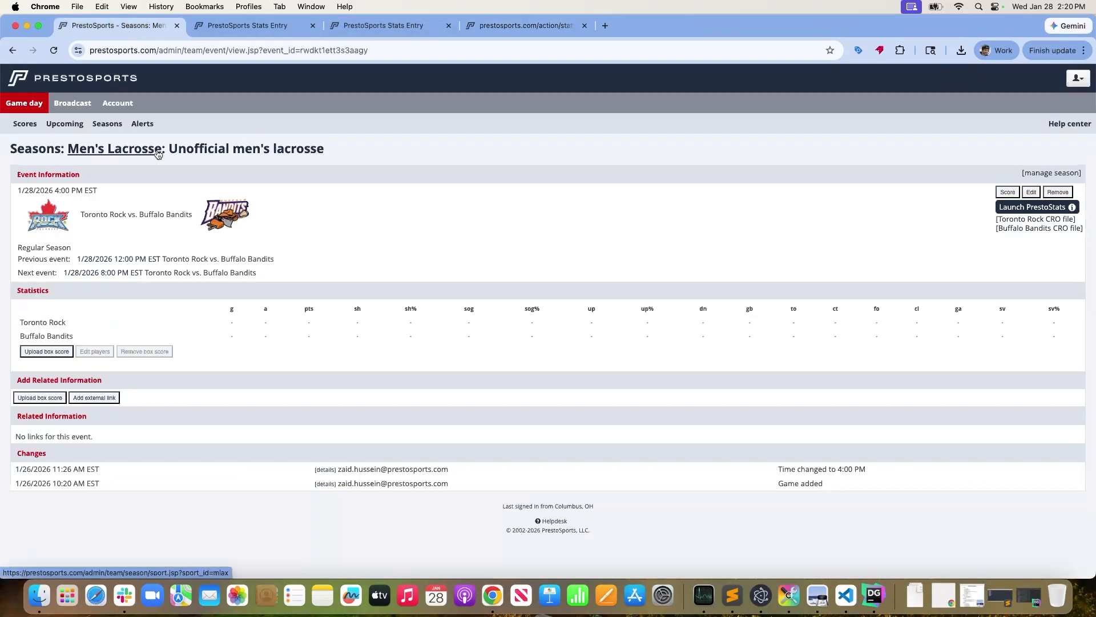
left_click(253, 25)
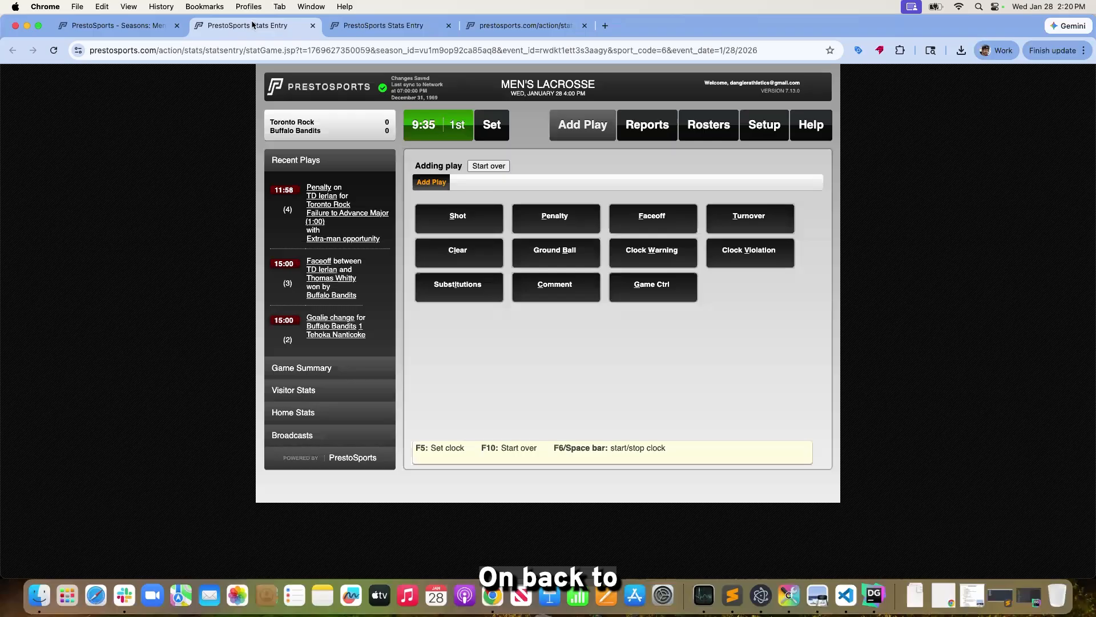
left_click(388, 26)
Open the 1/28/2026 4:00 PM Toronto Rock event from the Buffalo Bandits men's lacrosse schedule to check its progress
left_click(111, 27)
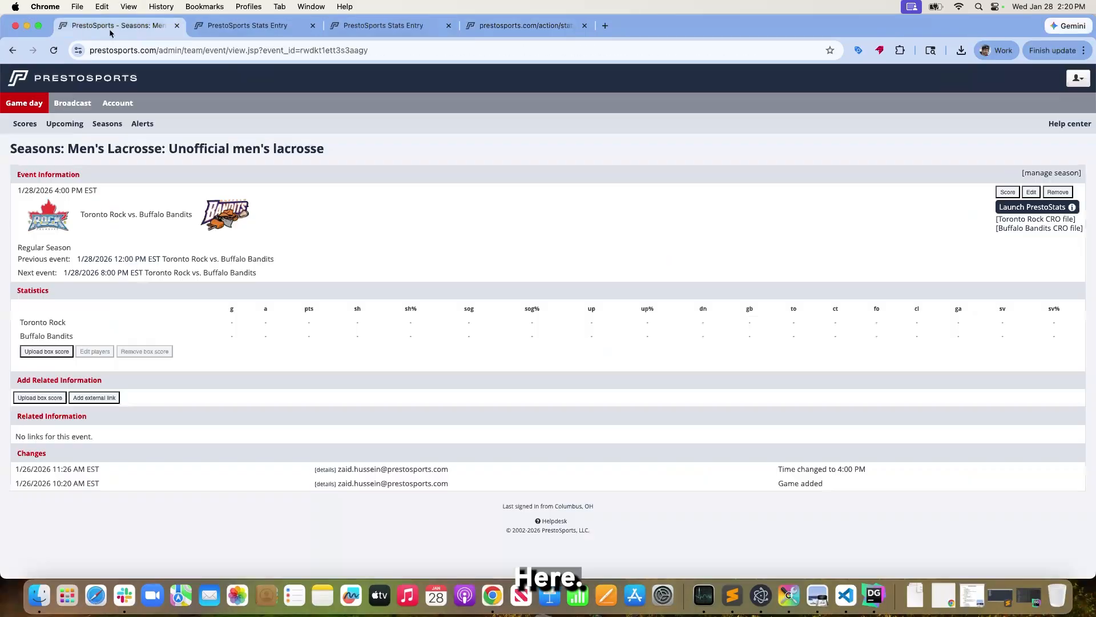
left_click(260, 153)
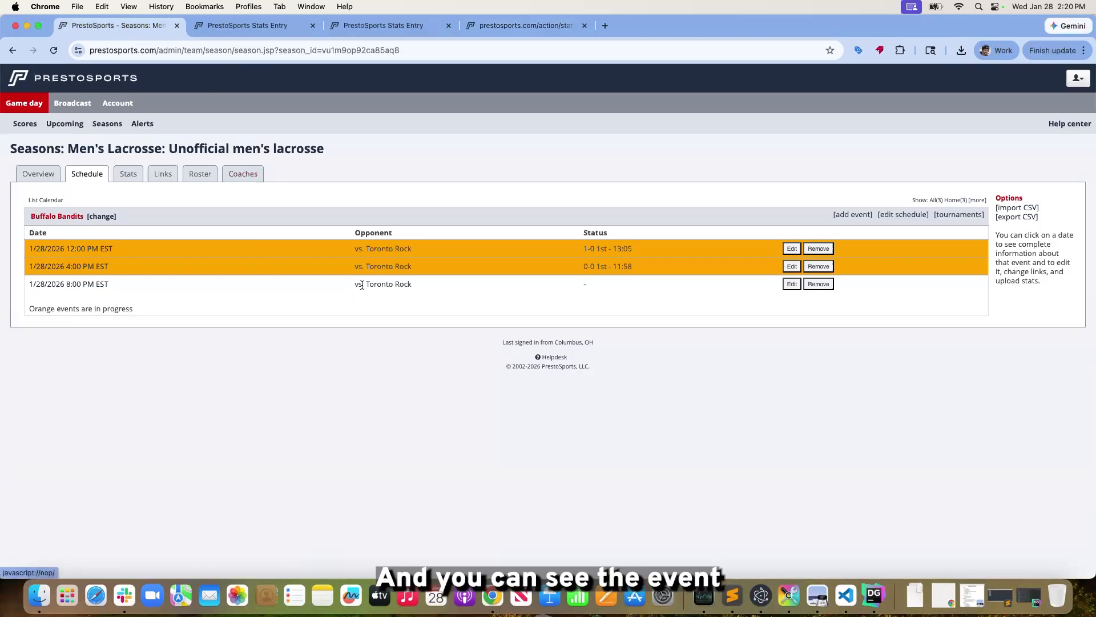
left_click(76, 272)
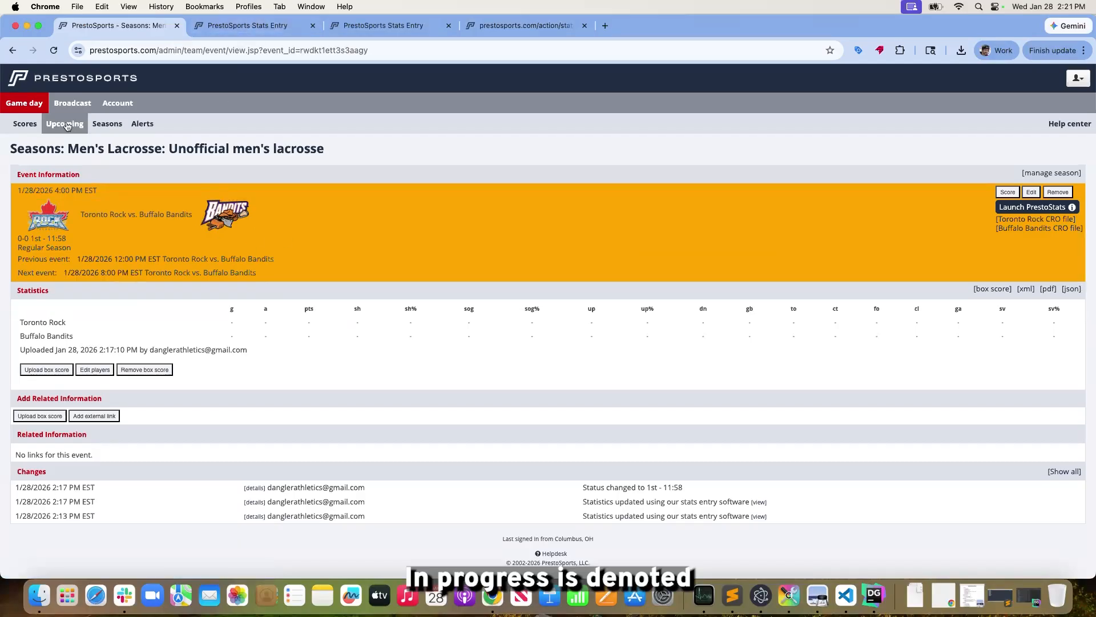
Switch to PrestoSync and choose to send the 01/28/2026 08:00 pm men's lacrosse event from PrestoSports
left_click(275, 28)
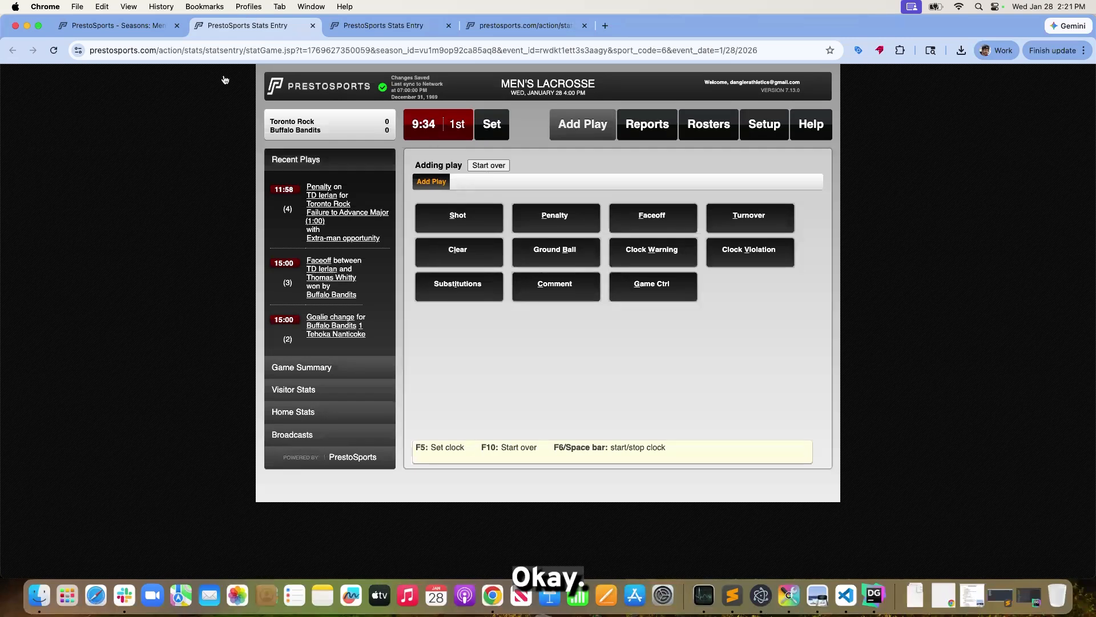
left_click(797, 597)
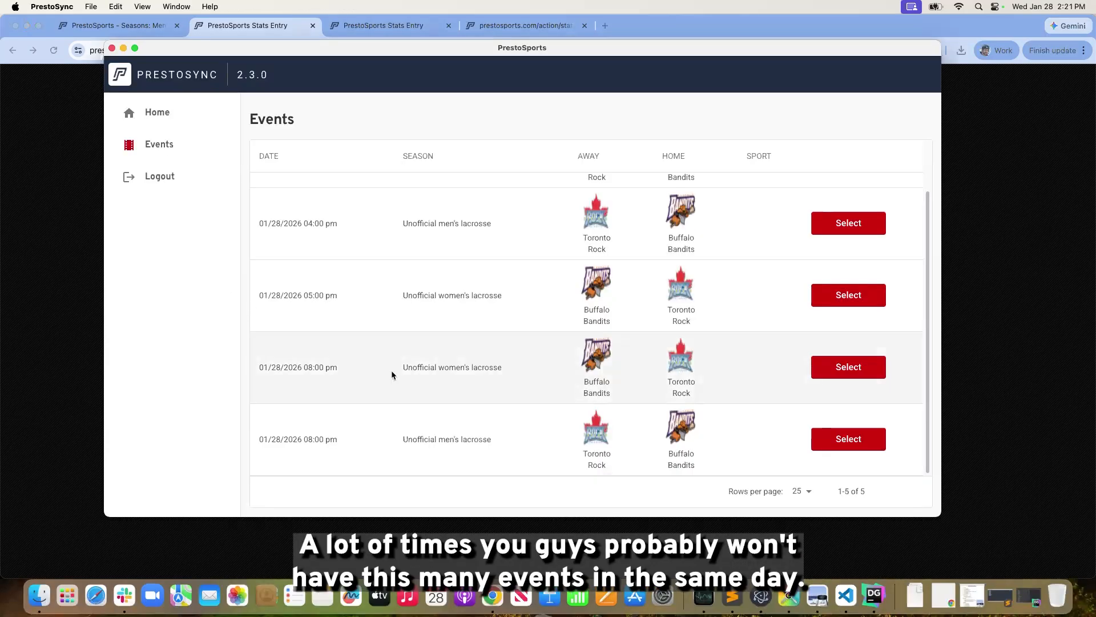
scroll(357, 348, "up", 2)
scroll(357, 349, "down", 2)
scroll(488, 364, "up", 4)
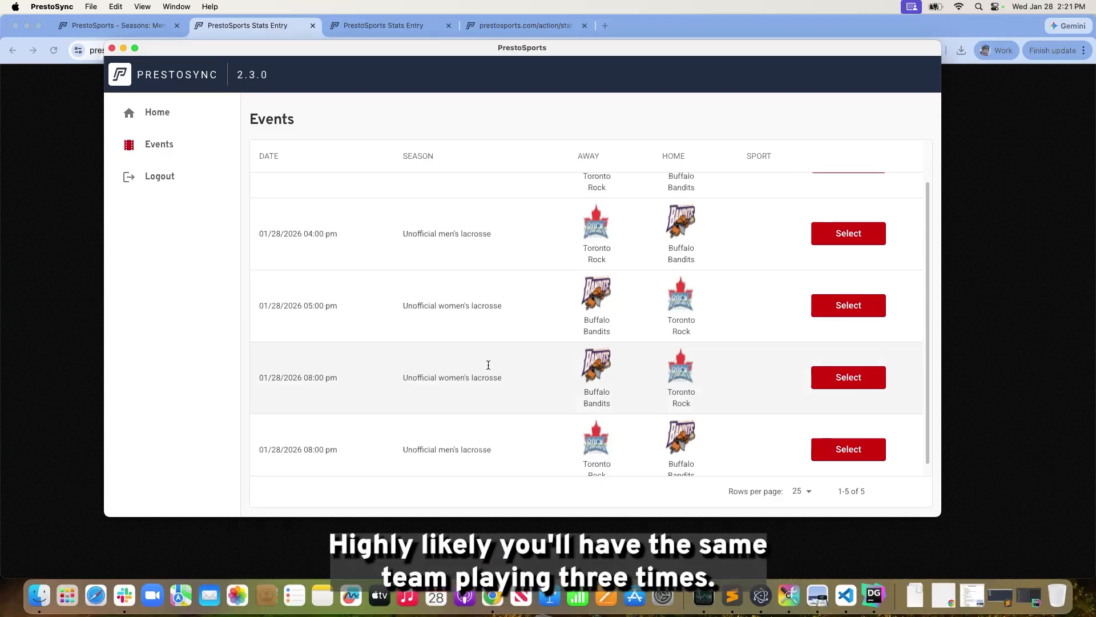
scroll(401, 318, "down", 4)
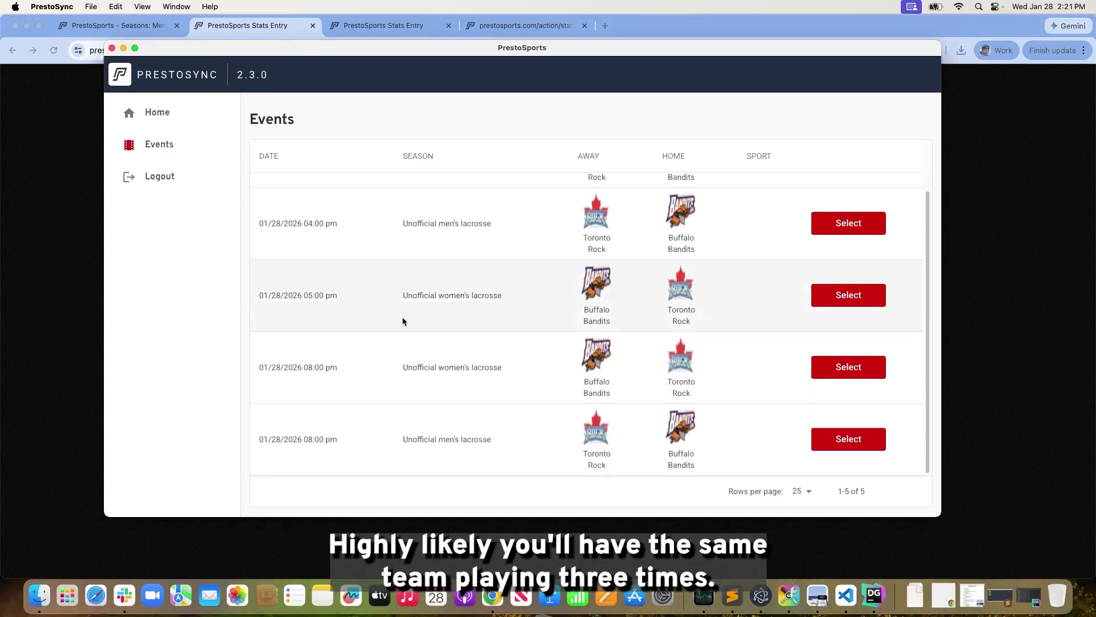
scroll(636, 416, "down", 1)
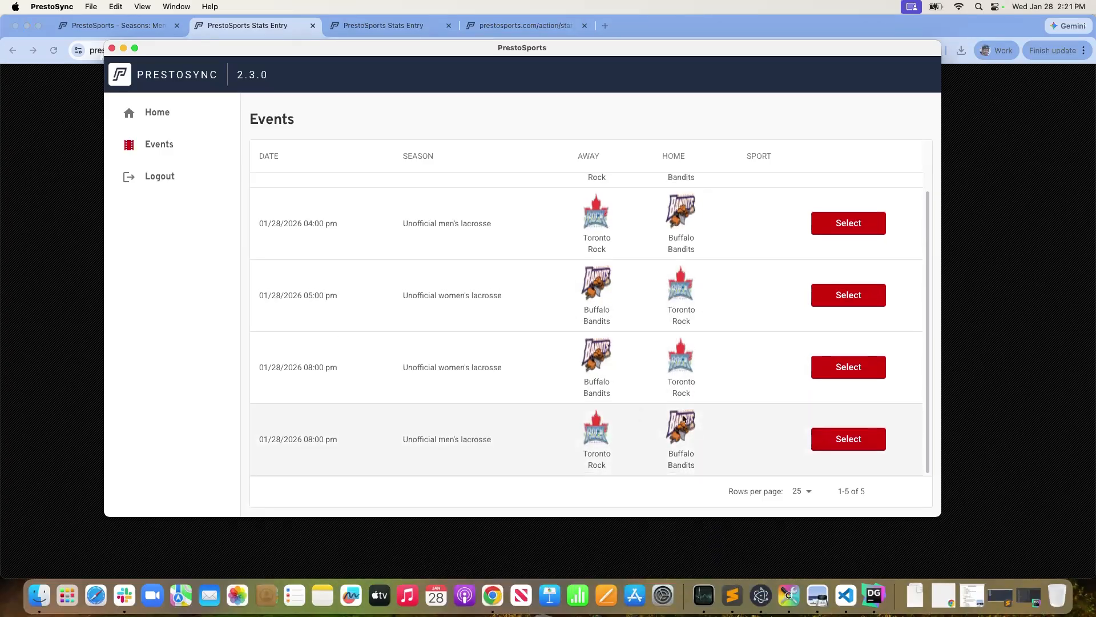
left_click(840, 445)
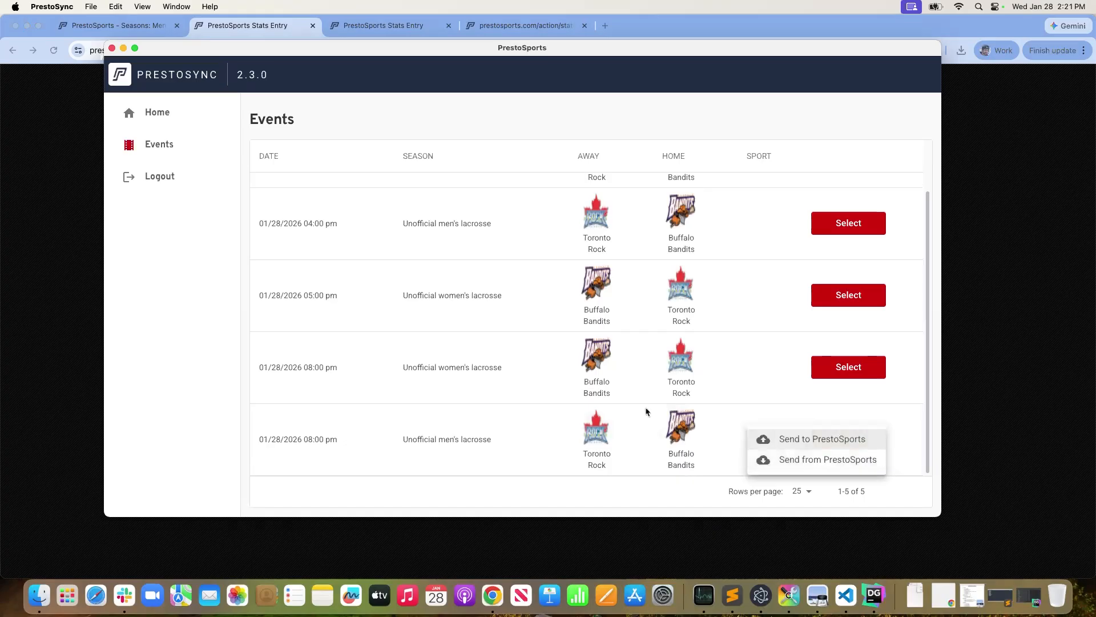
left_click(841, 459)
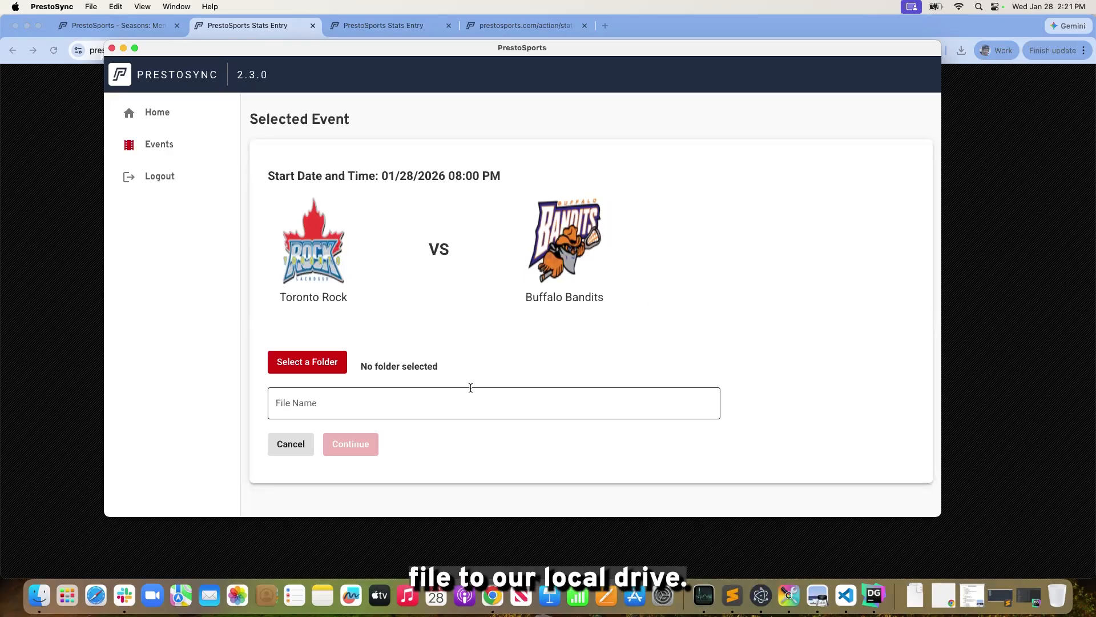
Save the game file to the Downloads folder as mlax012826_1 and start the transmission
left_click(336, 368)
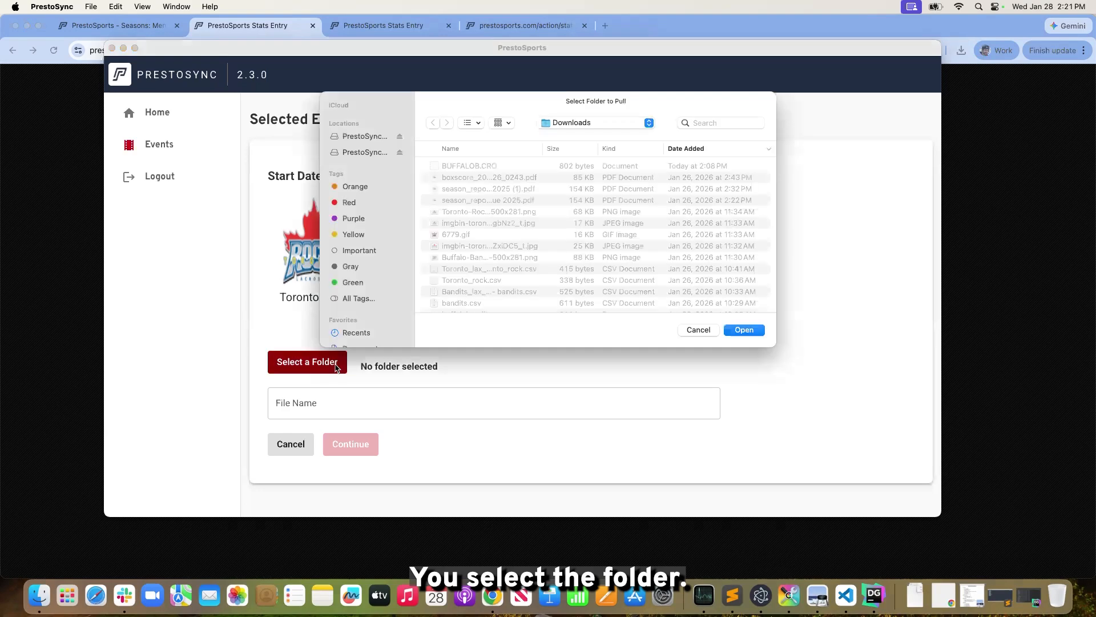
left_click(752, 333)
left_click(359, 400)
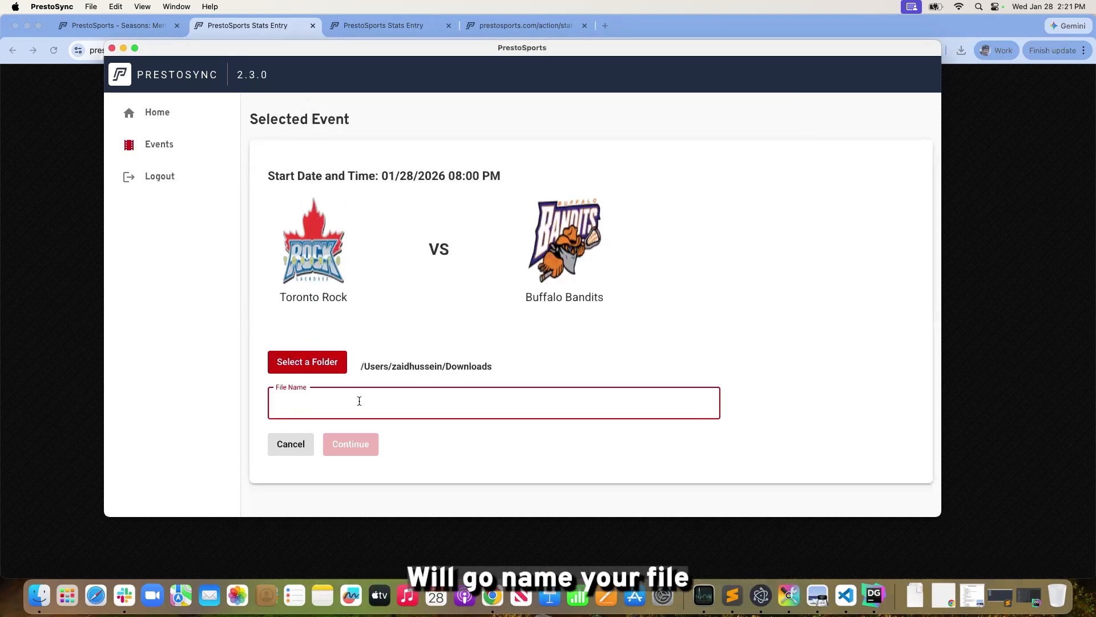
type("m")
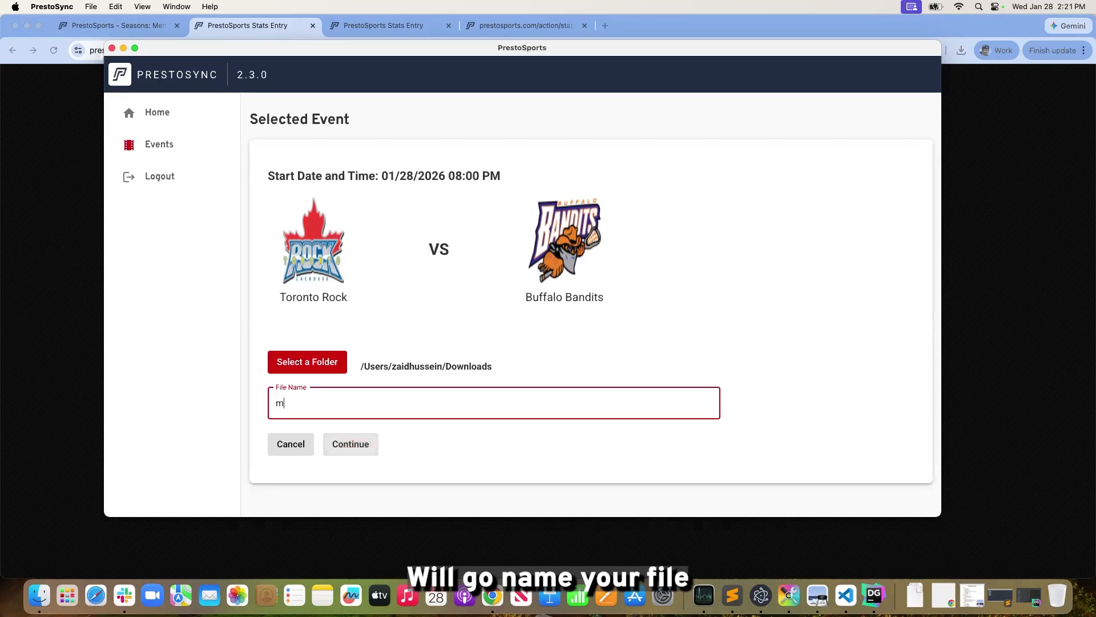
type("lax0128")
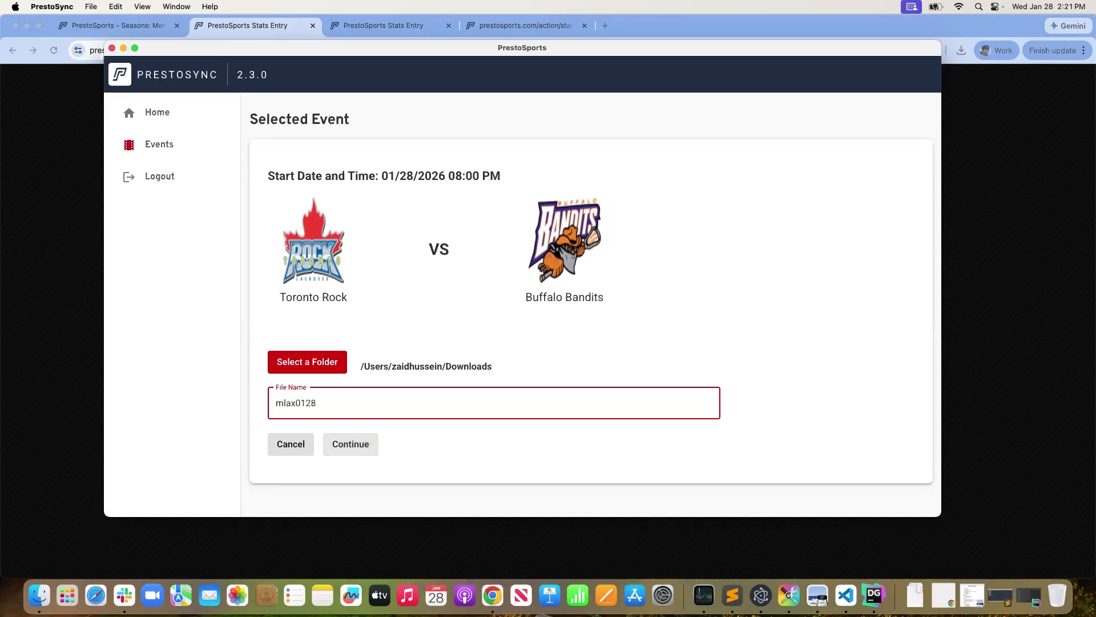
type("2")
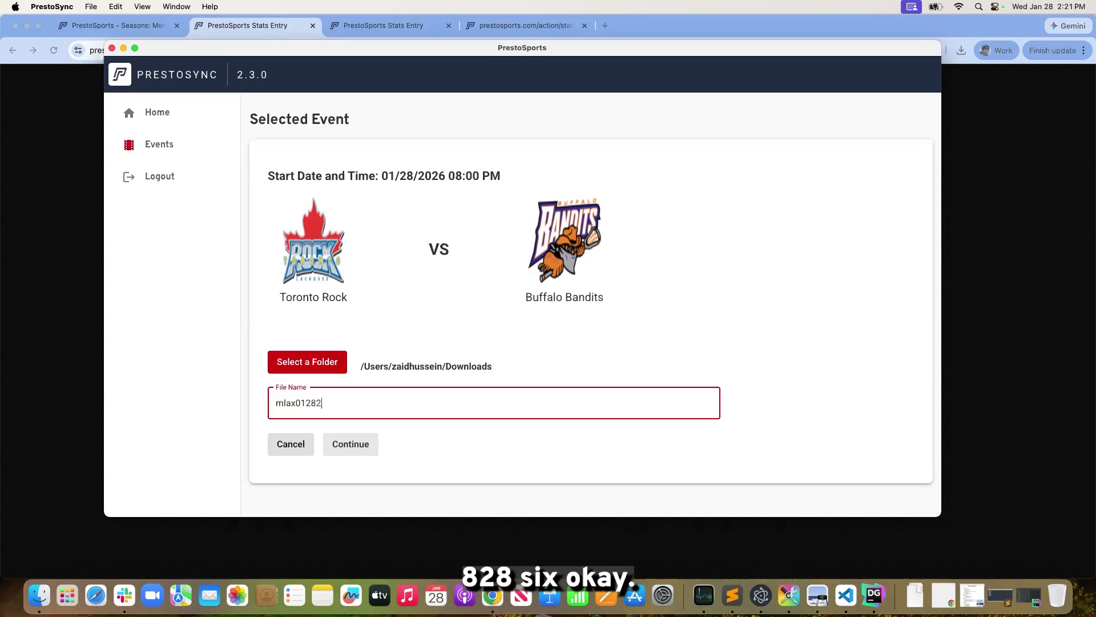
type("6_1")
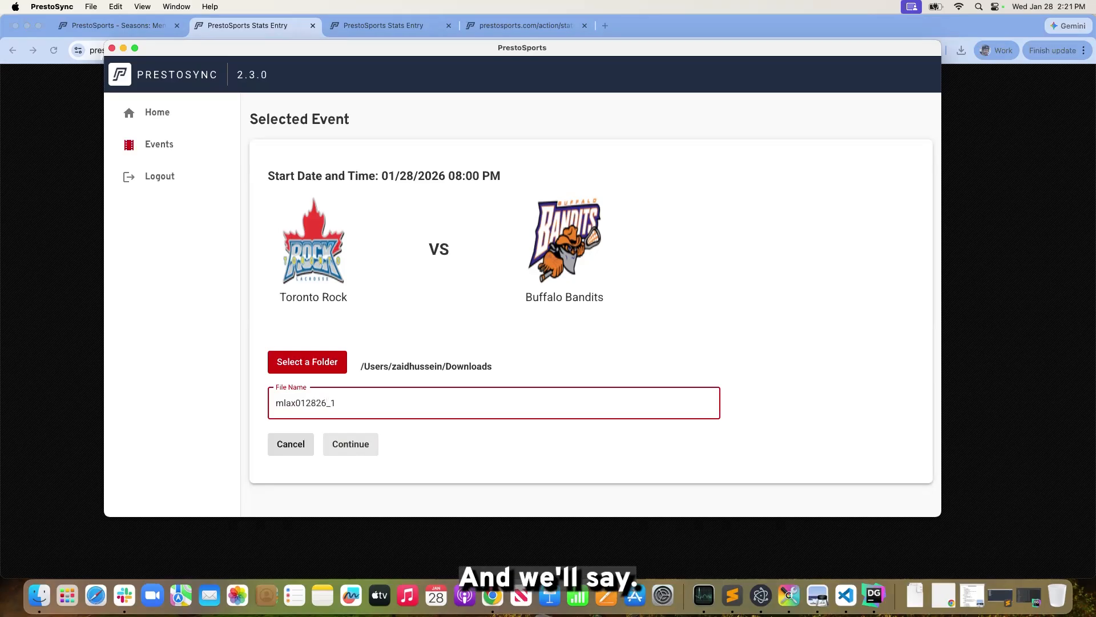
left_click(360, 443)
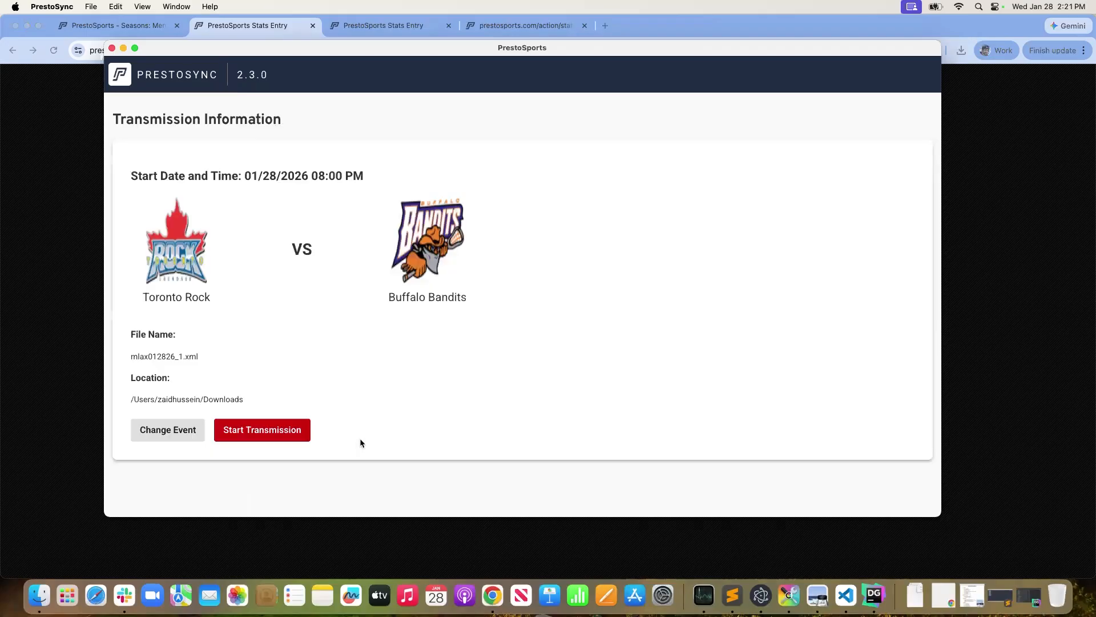
left_click(284, 433)
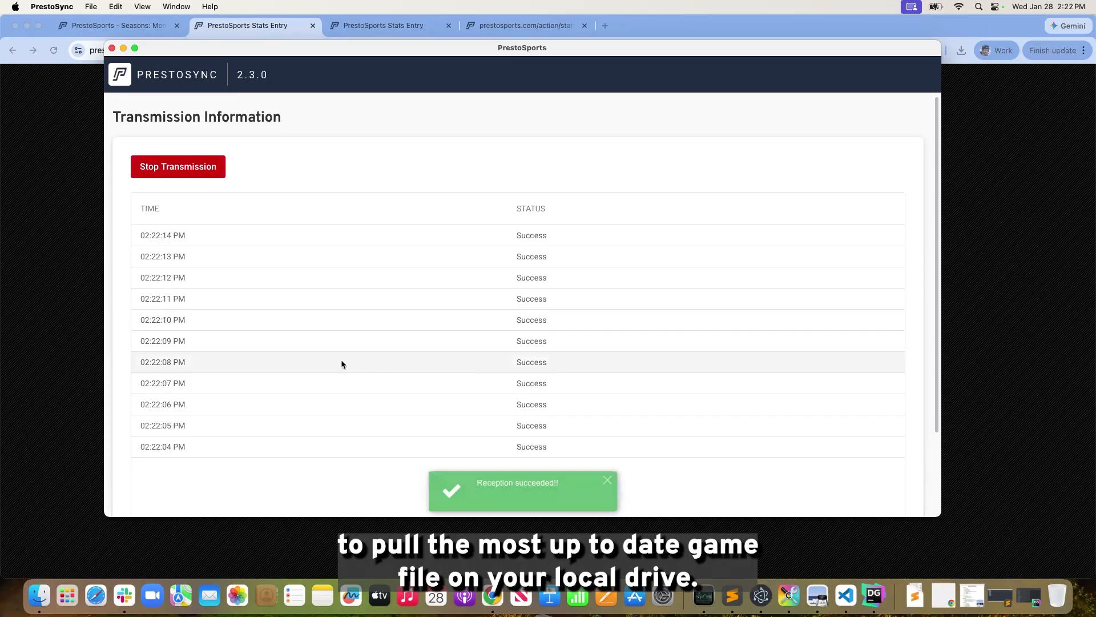
Open mlax012826_1.xml from the Downloads folder in Finder to check its contents, and close it
left_click(49, 458)
left_click(39, 609)
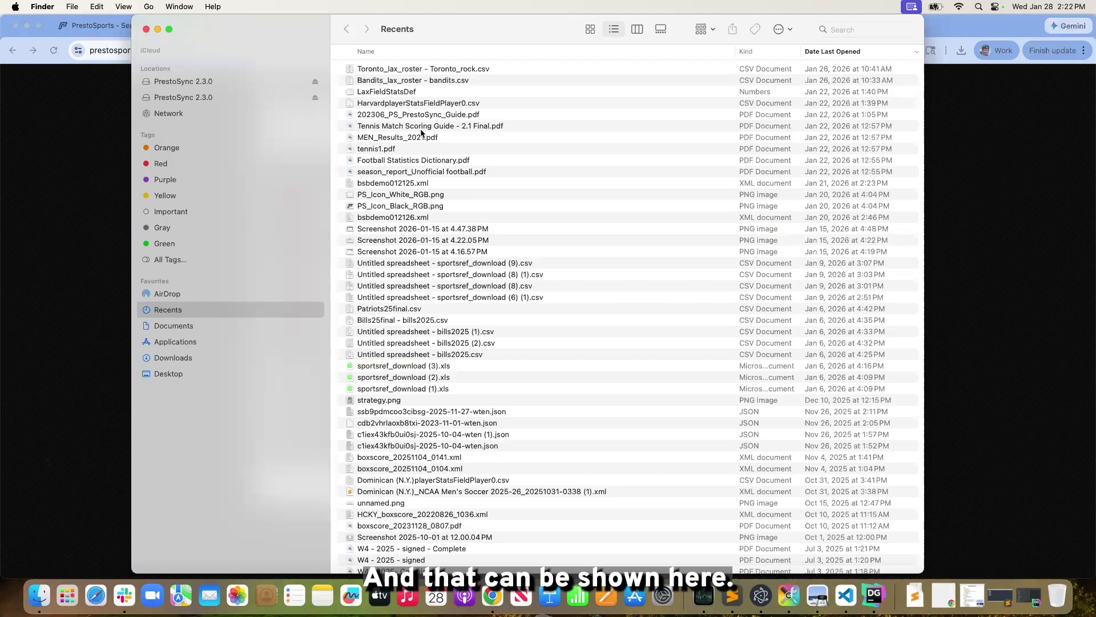
left_click(202, 360)
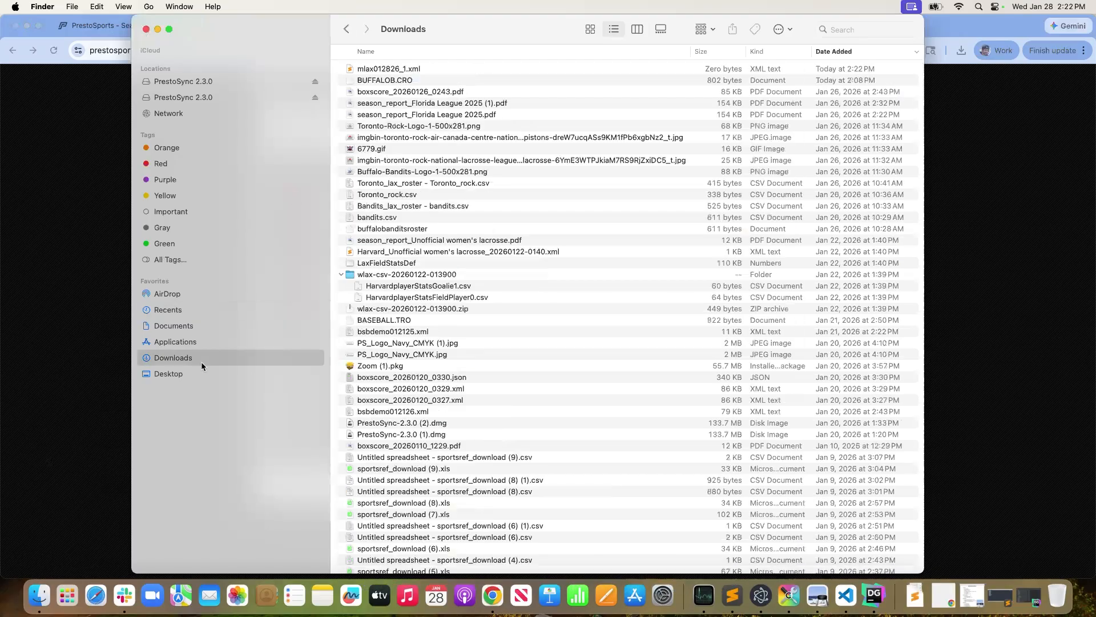
left_click(426, 80)
double_click(421, 69)
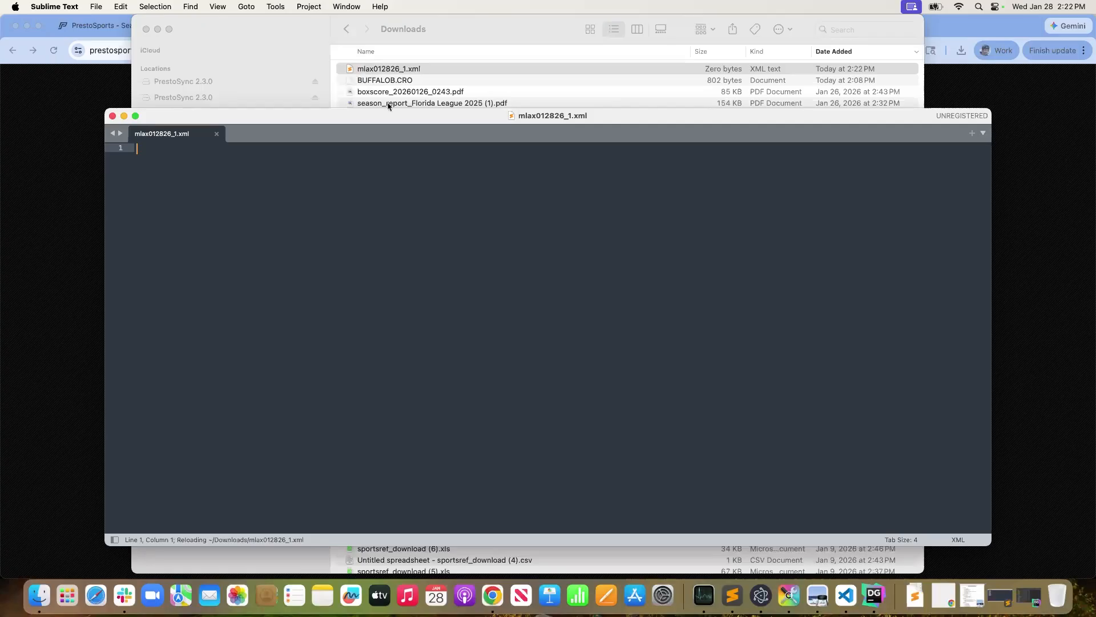
left_click_drag(357, 126, 360, 146)
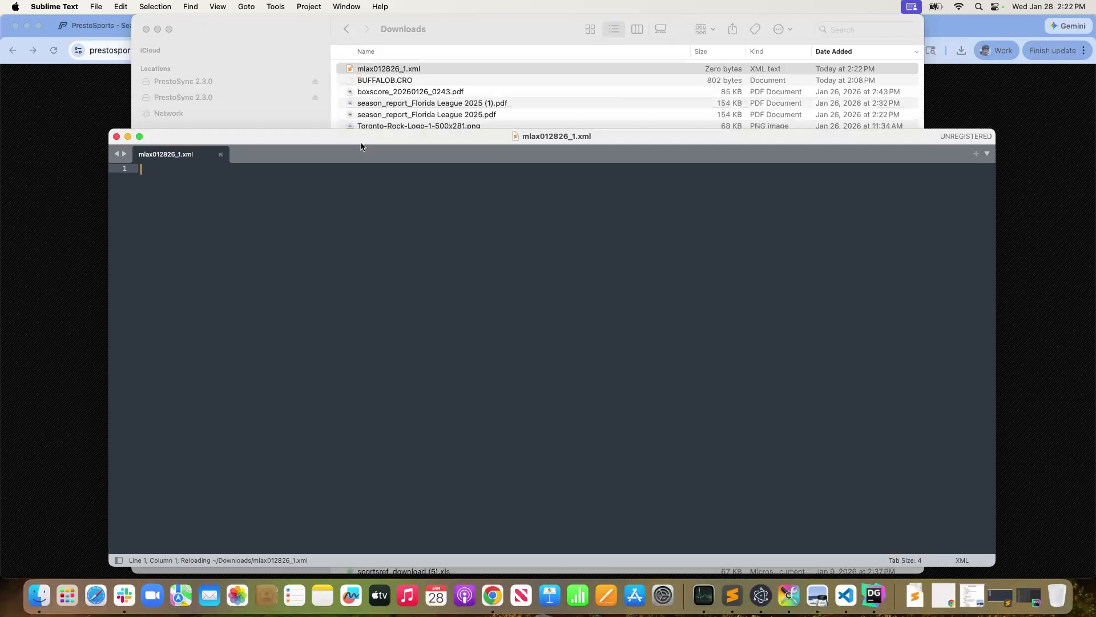
left_click(117, 137)
left_click(104, 133)
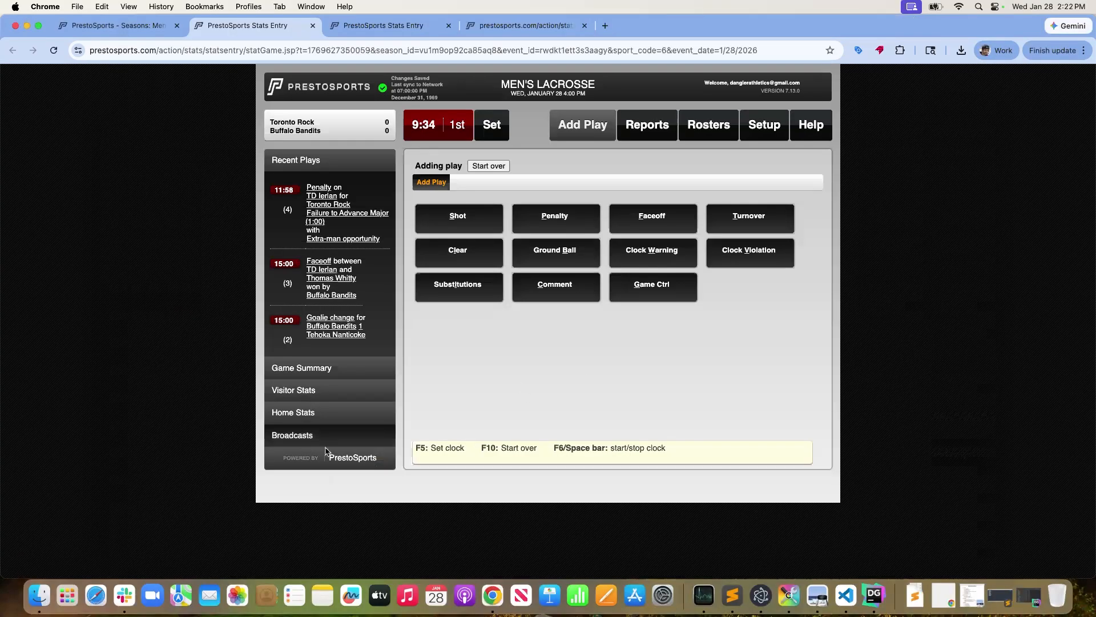
left_click(473, 224)
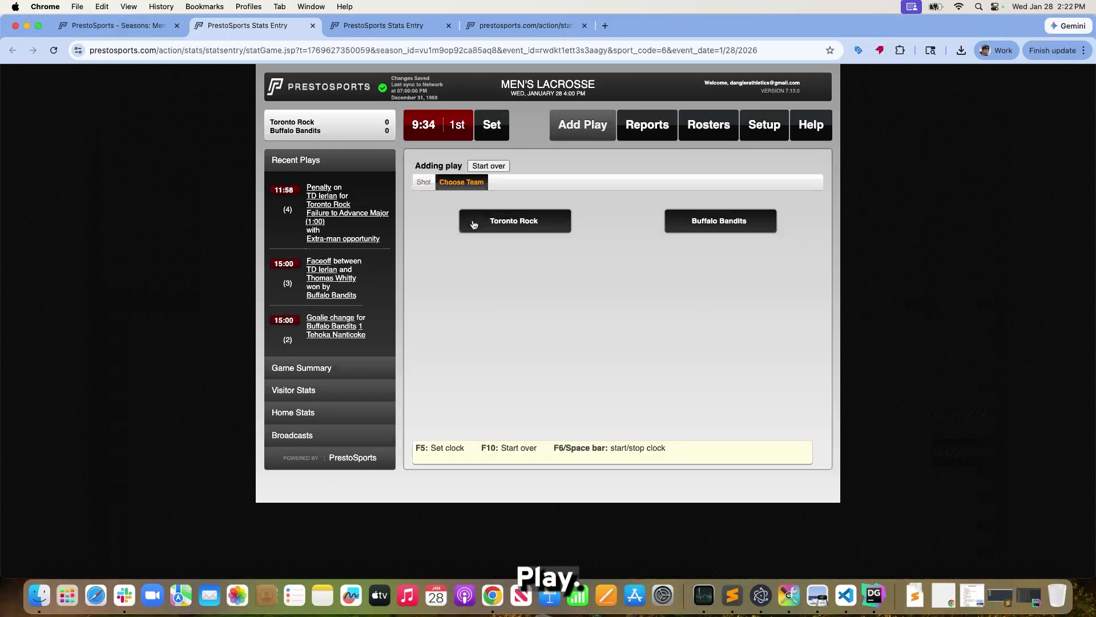
left_click(43, 610)
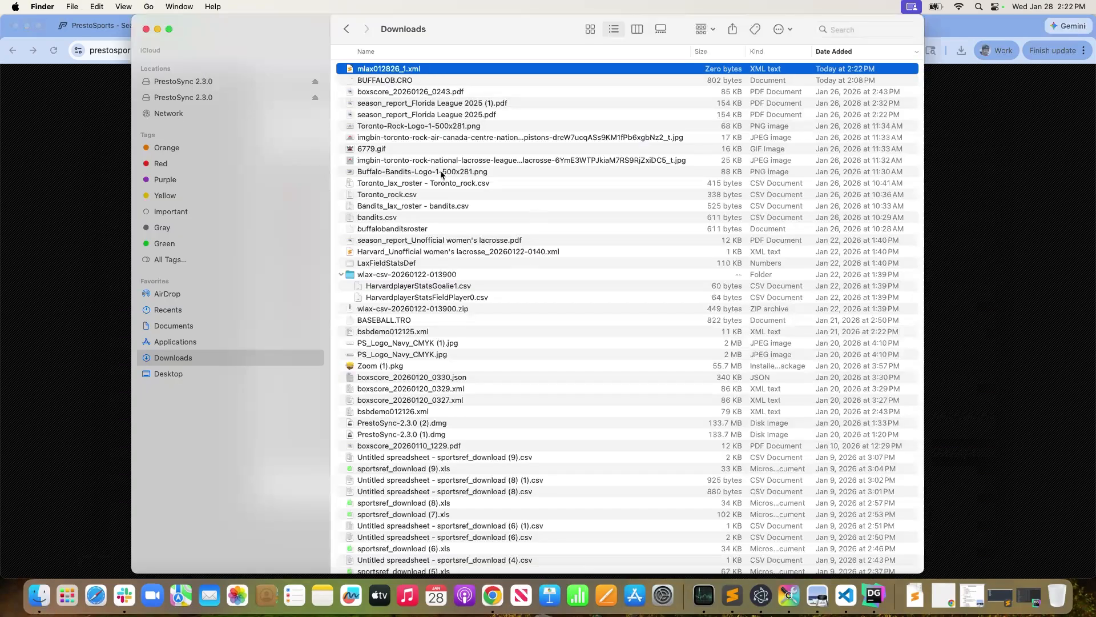
left_click(3, 219)
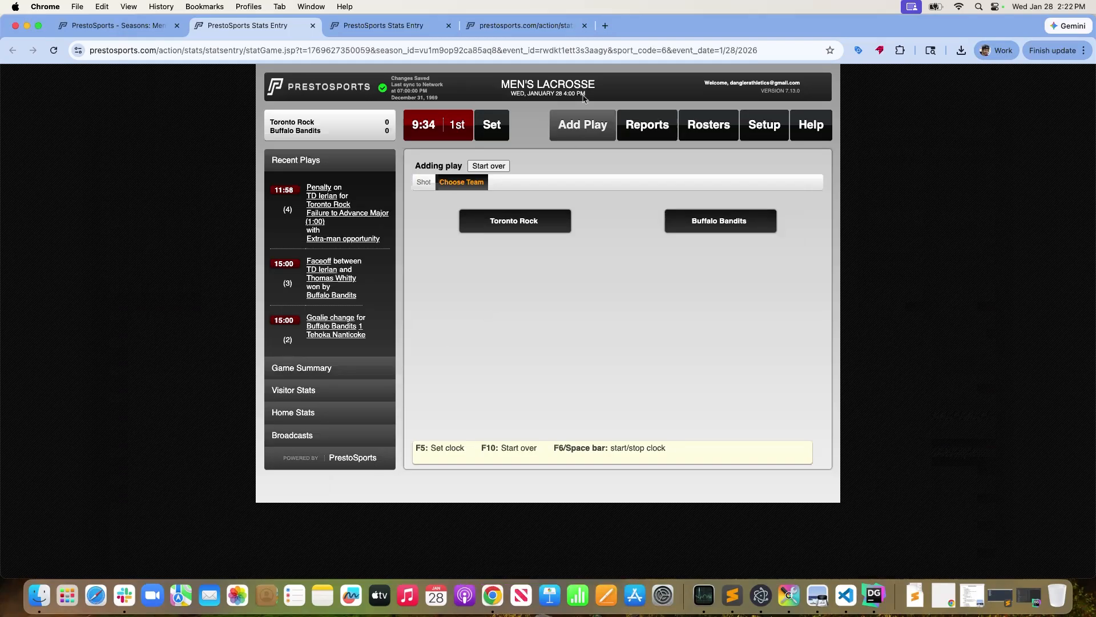
left_click(579, 131)
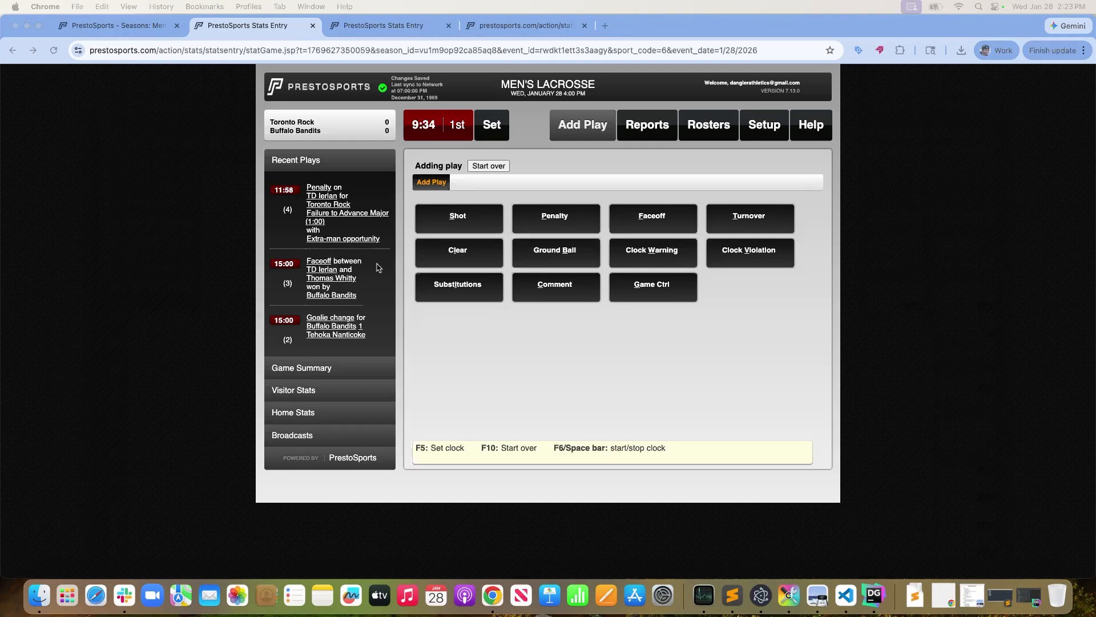
Start the men's game clock and enter a man-up goal by Toronto Rock player 8 with no assist
left_click(394, 6)
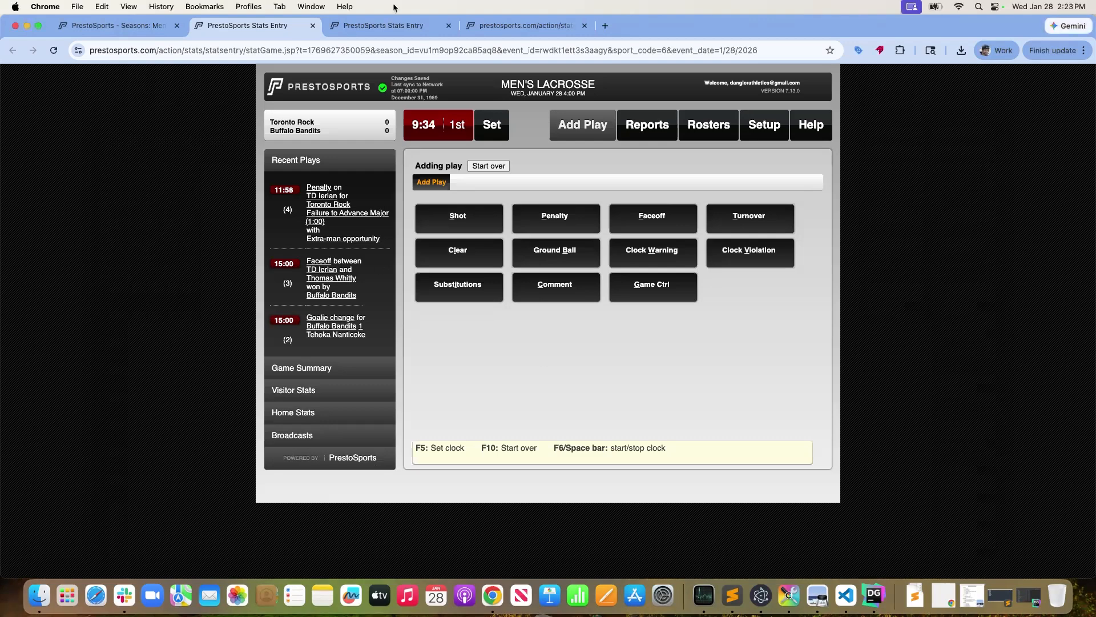
left_click(447, 133)
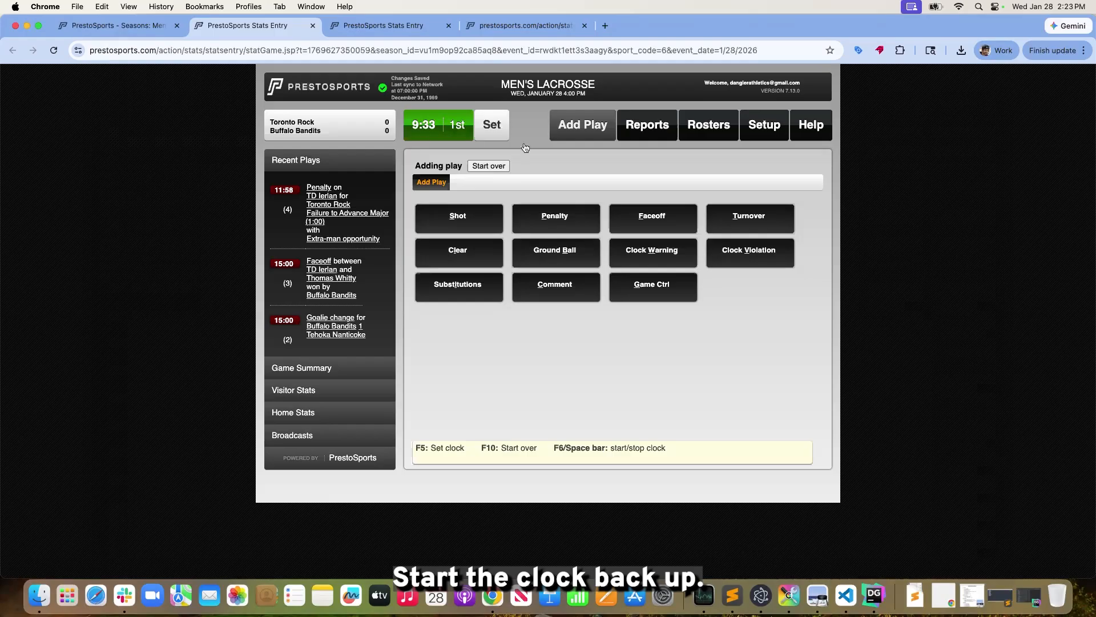
left_click(455, 230)
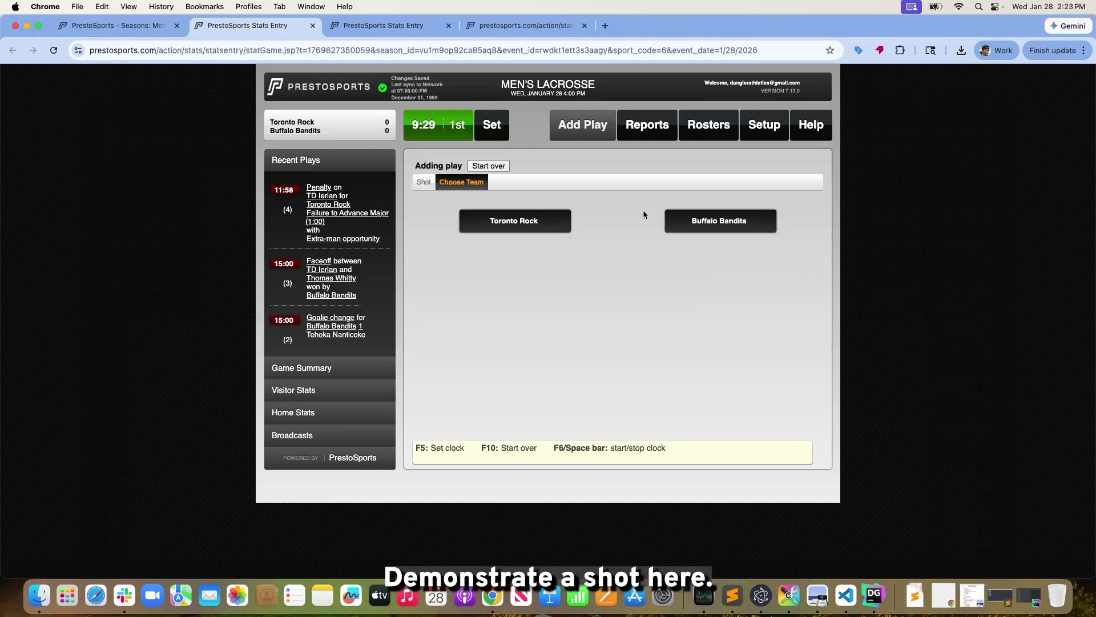
left_click(470, 222)
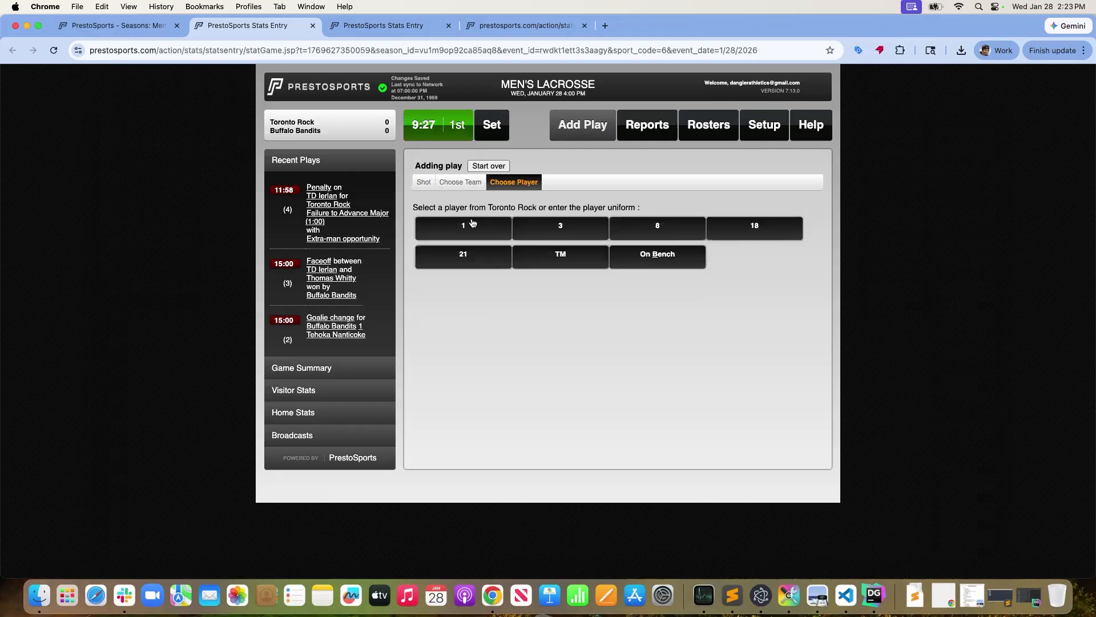
left_click(653, 231)
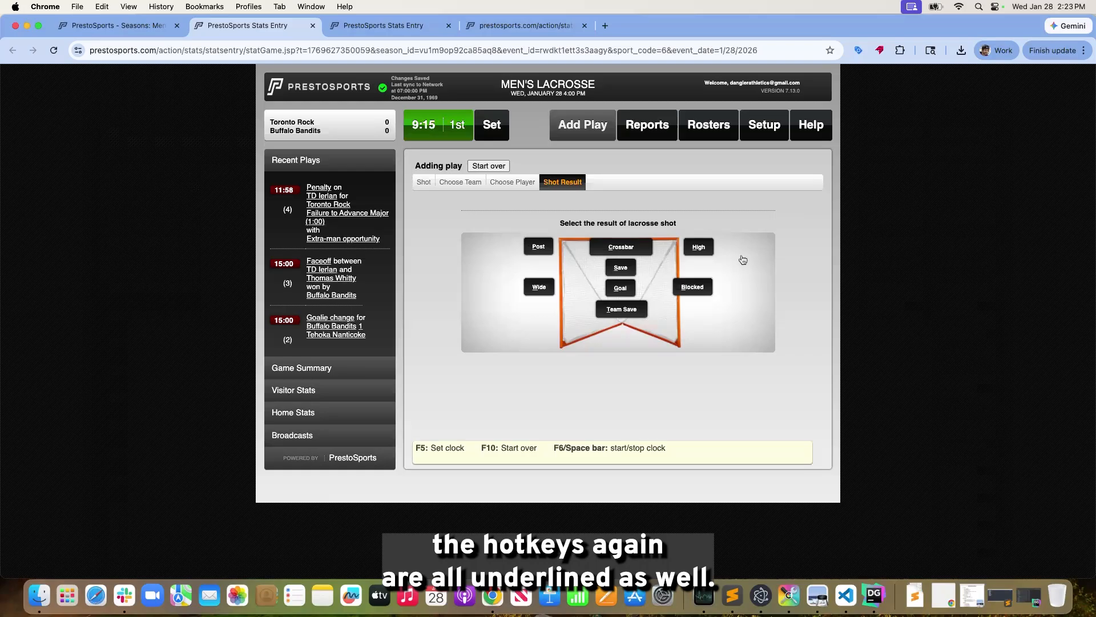
left_click(619, 290)
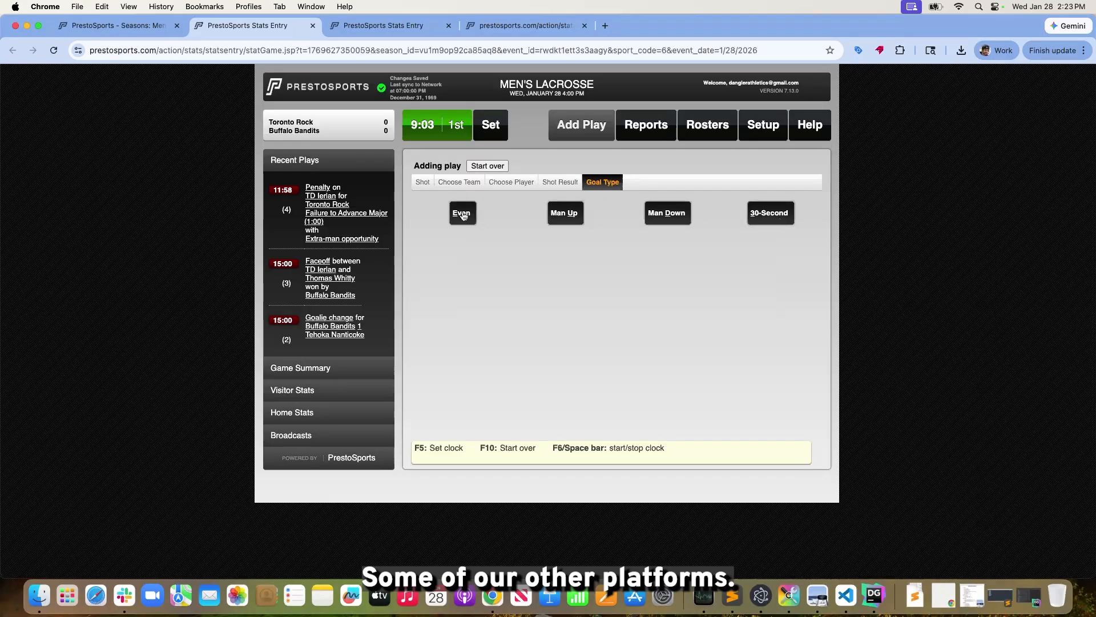
left_click(565, 216)
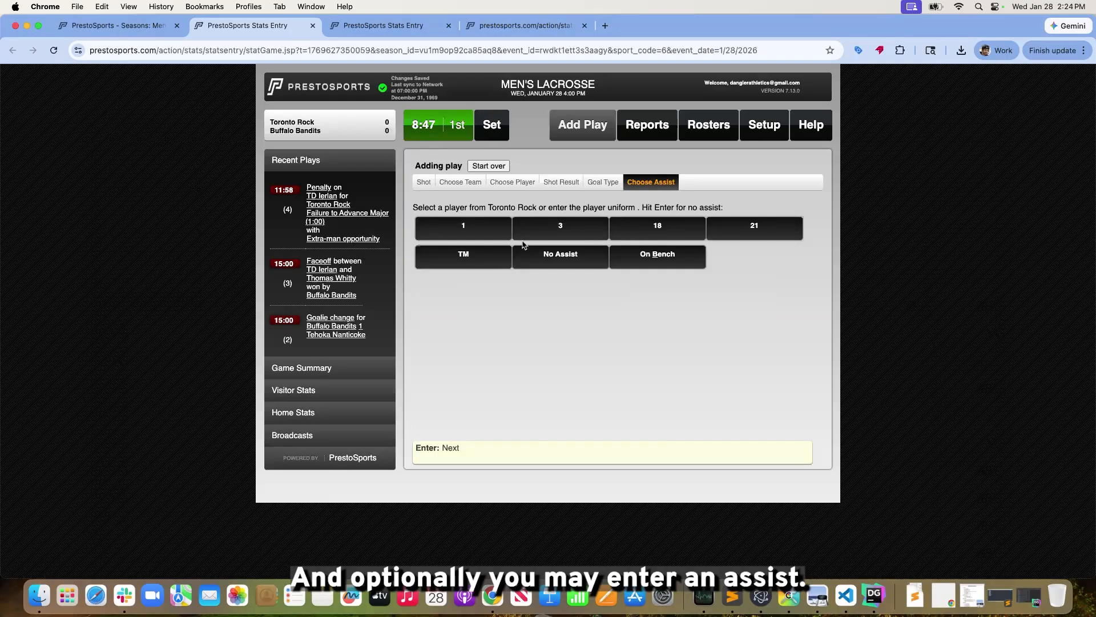
left_click(562, 257)
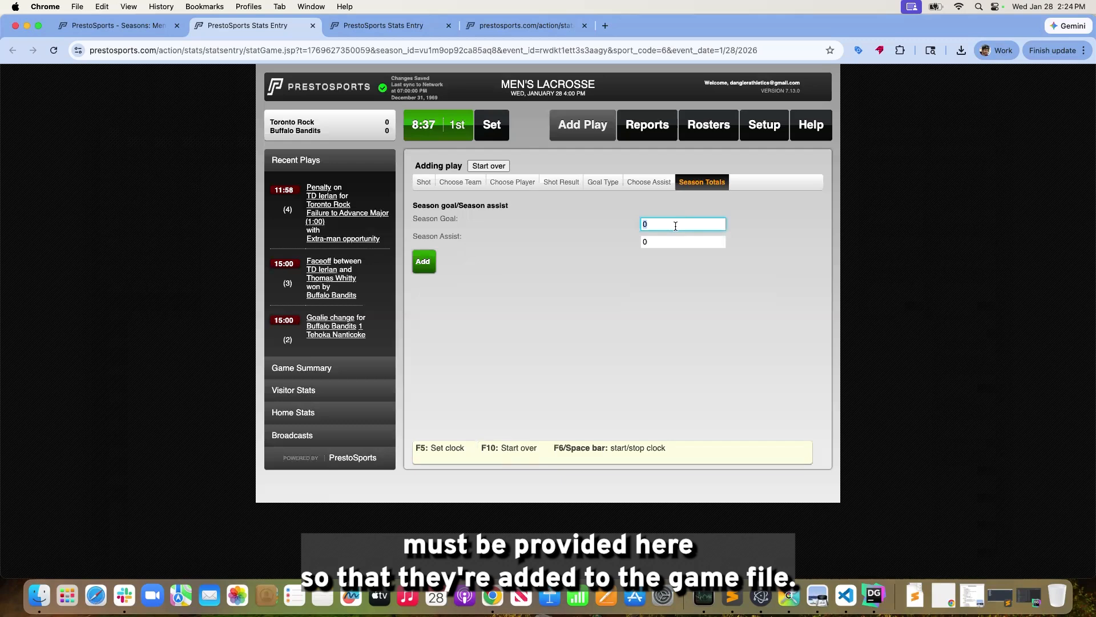
Set both the season goal and season assist totals to 1 and save the goal at clock time 09:31
type("1")
key("Tab")
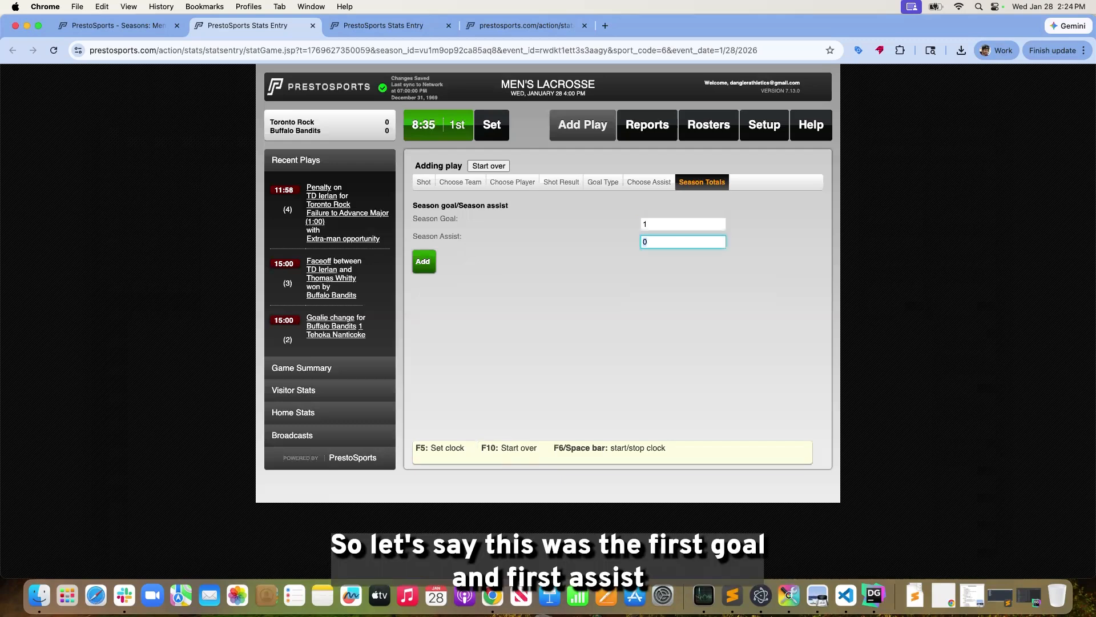
left_click(425, 264)
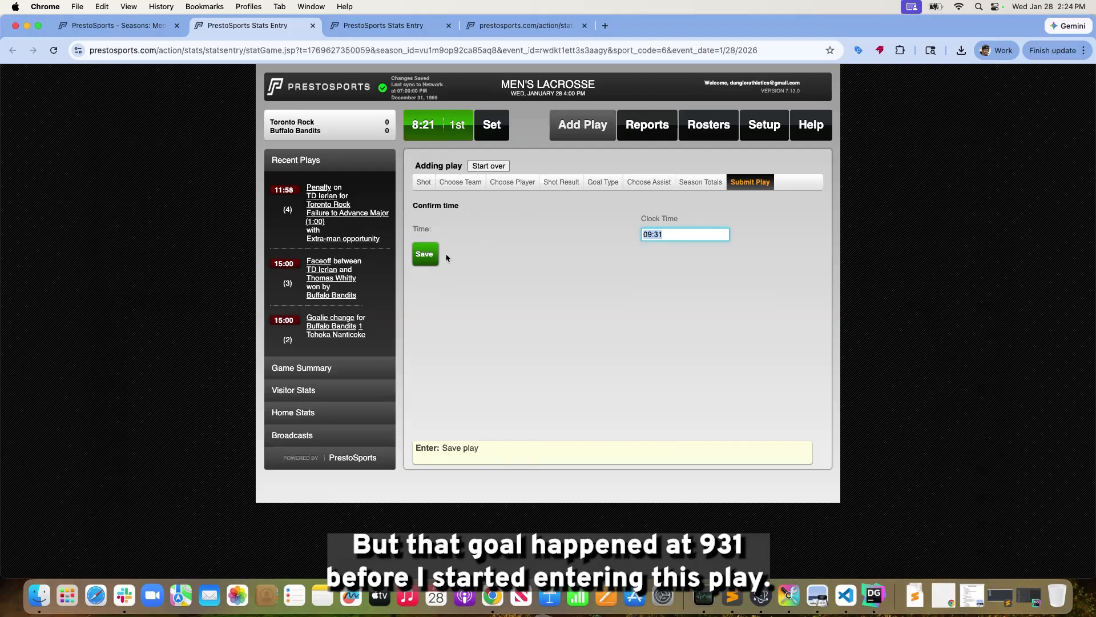
key("Return")
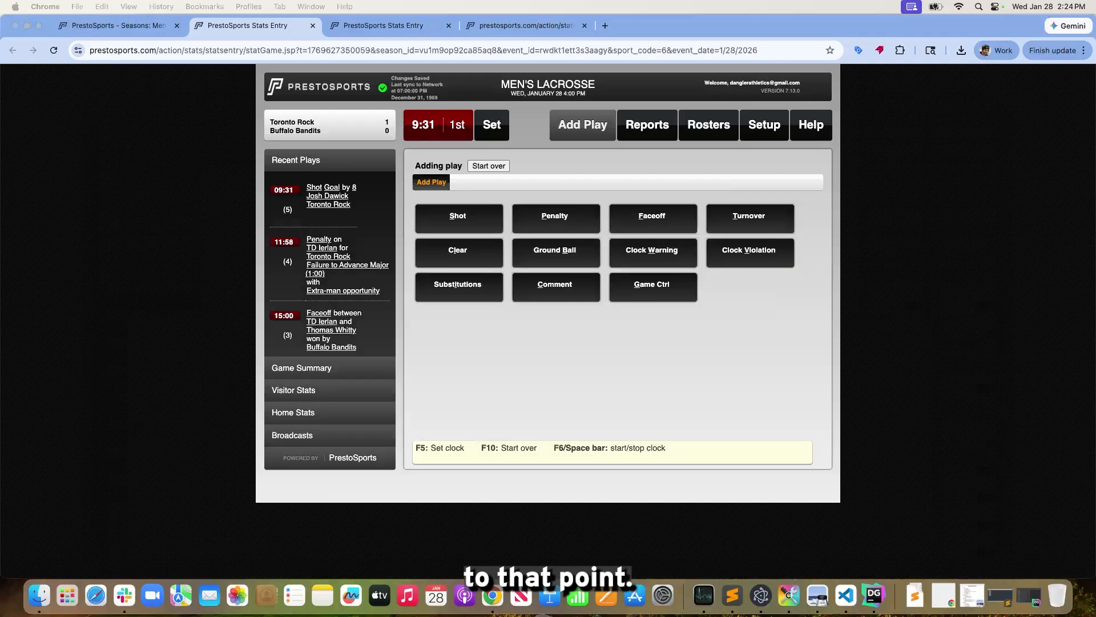
Record a Buffalo Bandits substitution with player 41 going in and player 4 going out at clock time 09:31
left_click(554, 375)
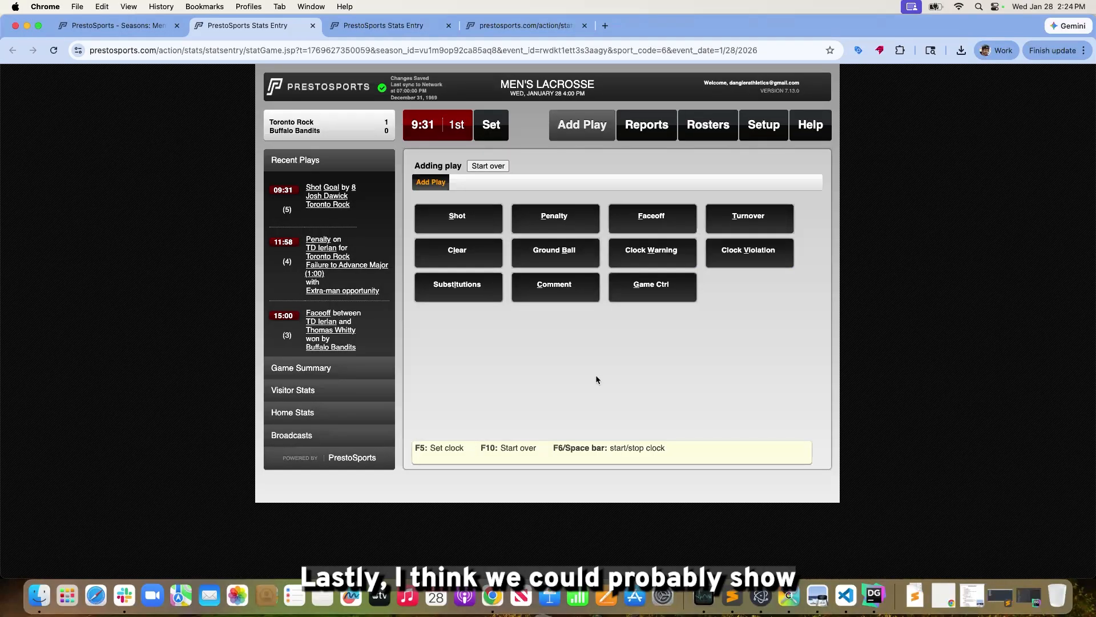
left_click(468, 292)
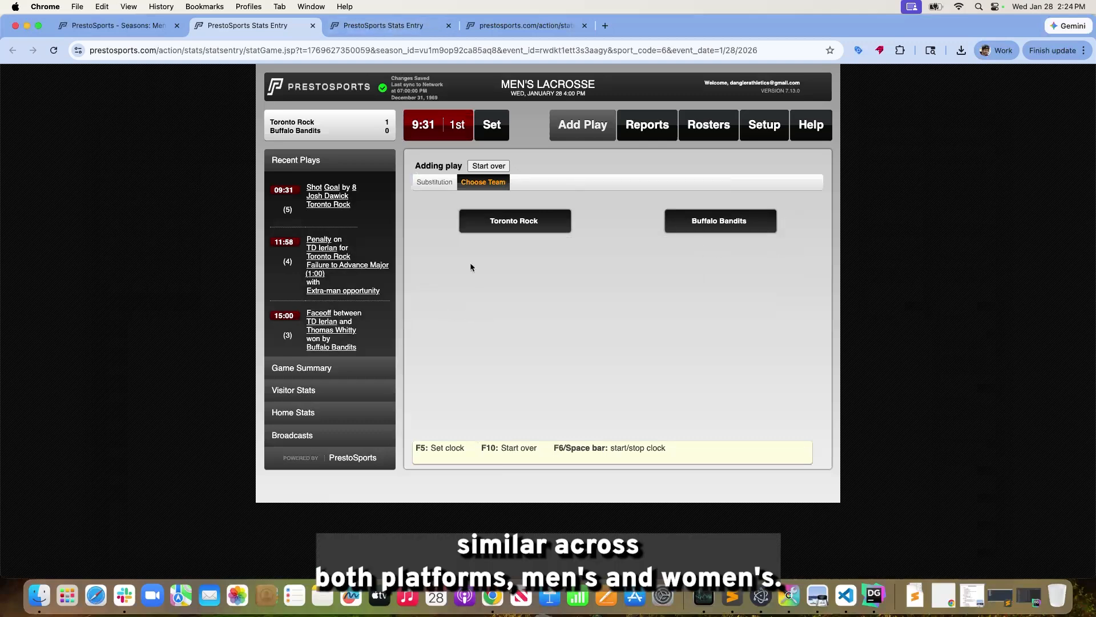
left_click(719, 223)
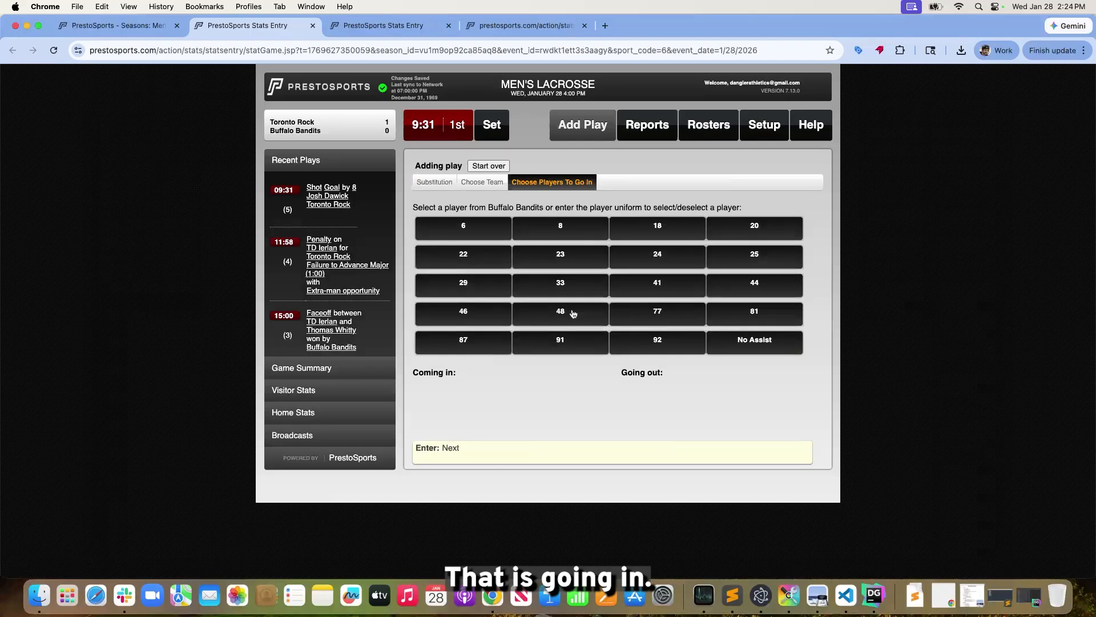
left_click(648, 285)
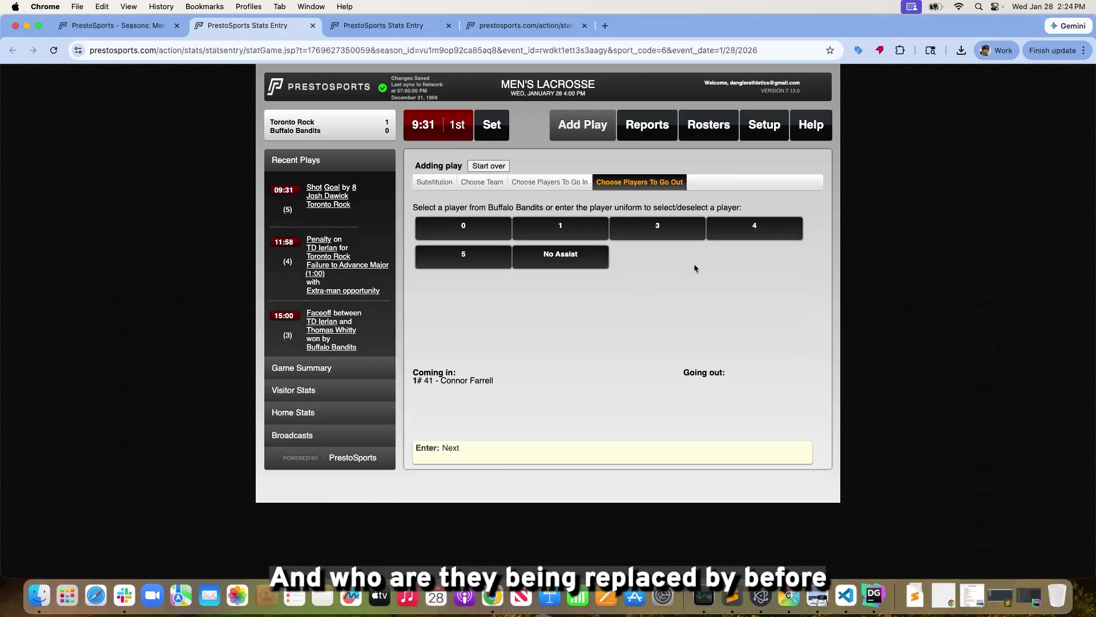
scroll(744, 256, "down", 1)
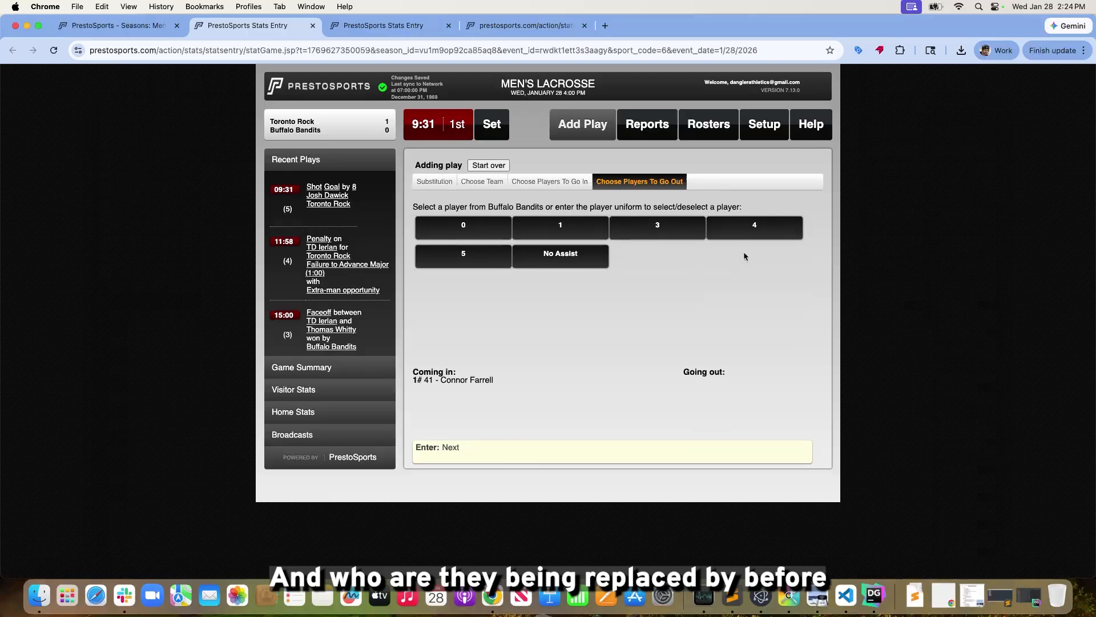
left_click(775, 238)
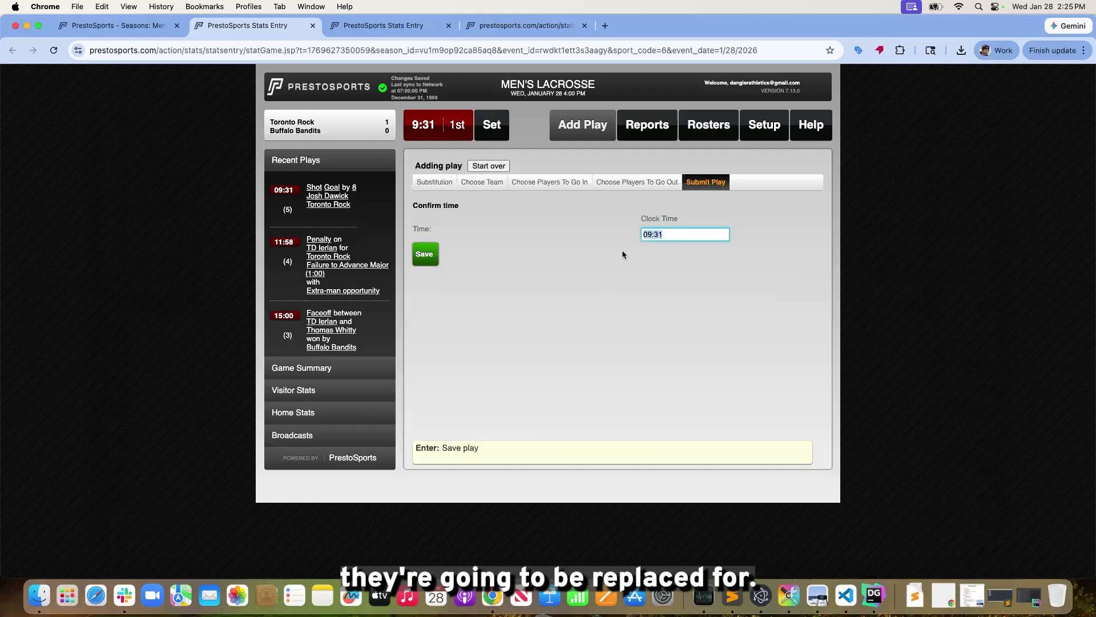
left_click(650, 183)
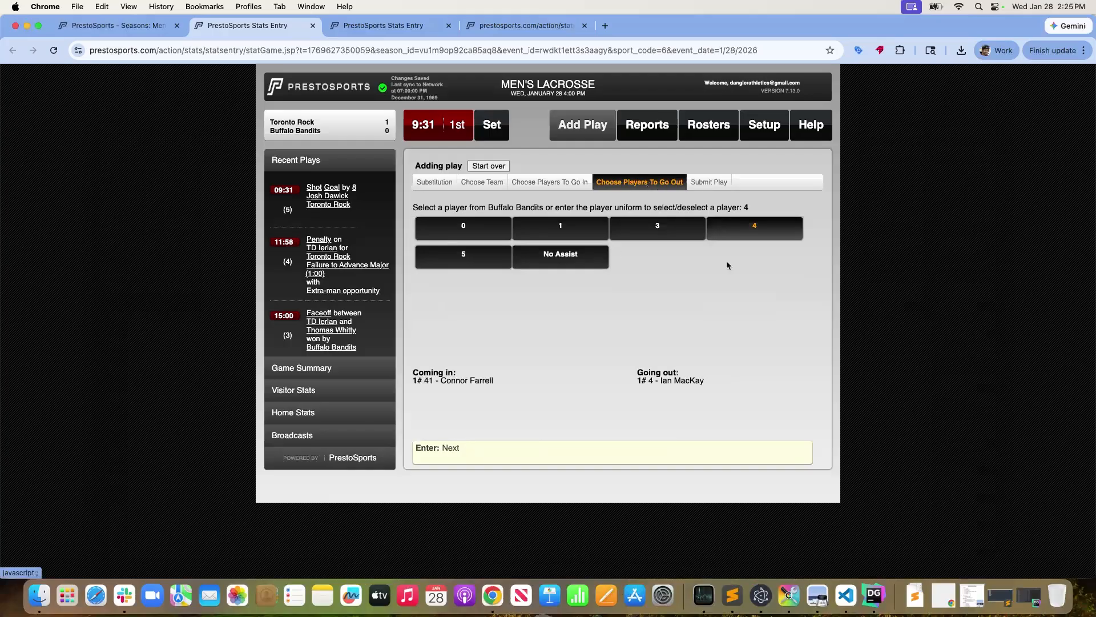
left_click(713, 182)
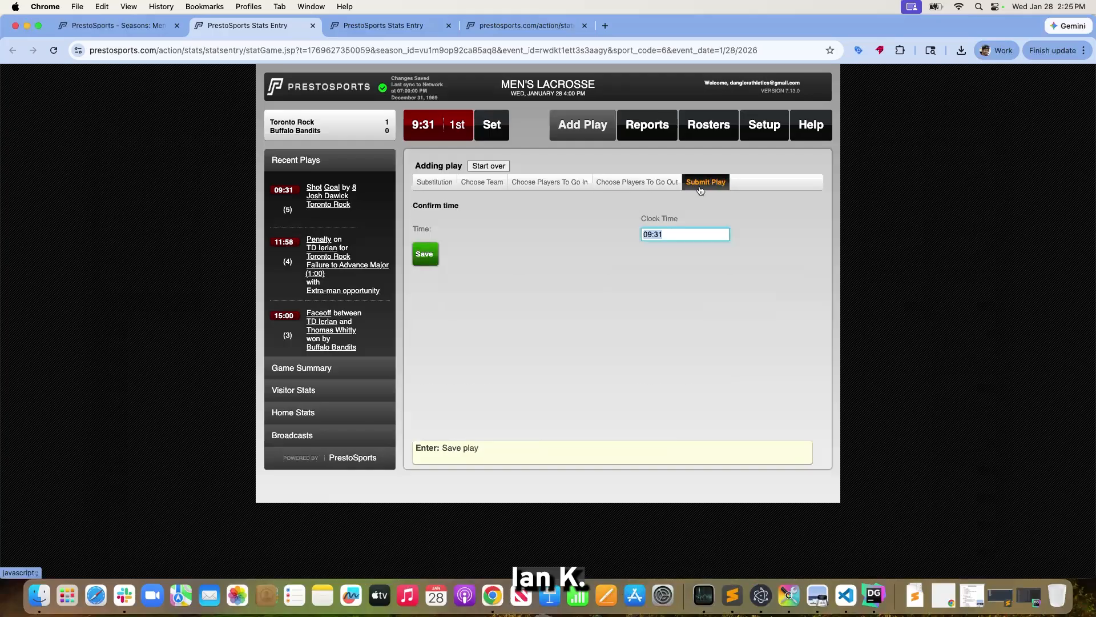
left_click(425, 256)
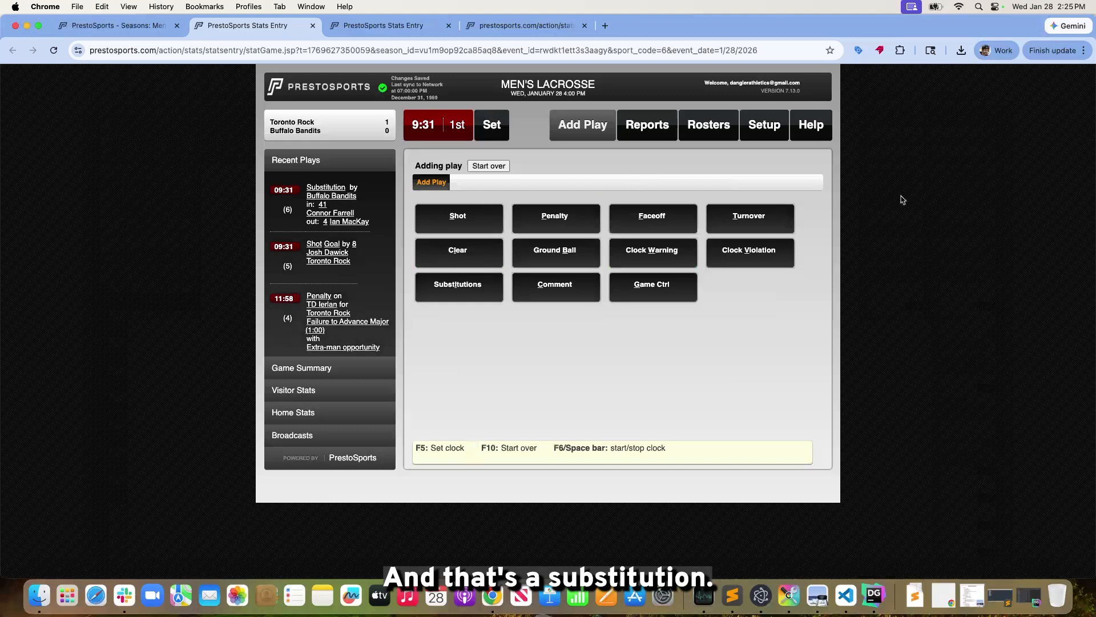
Restart the first-period game clock and set its time to 0:00
left_click(657, 129)
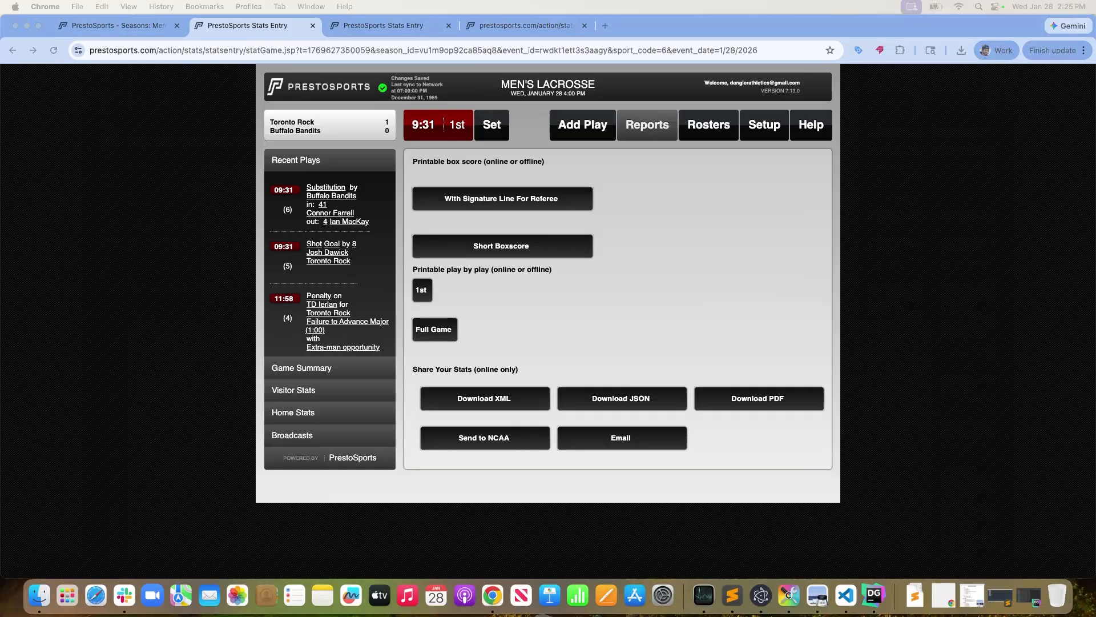
left_click(1020, 231)
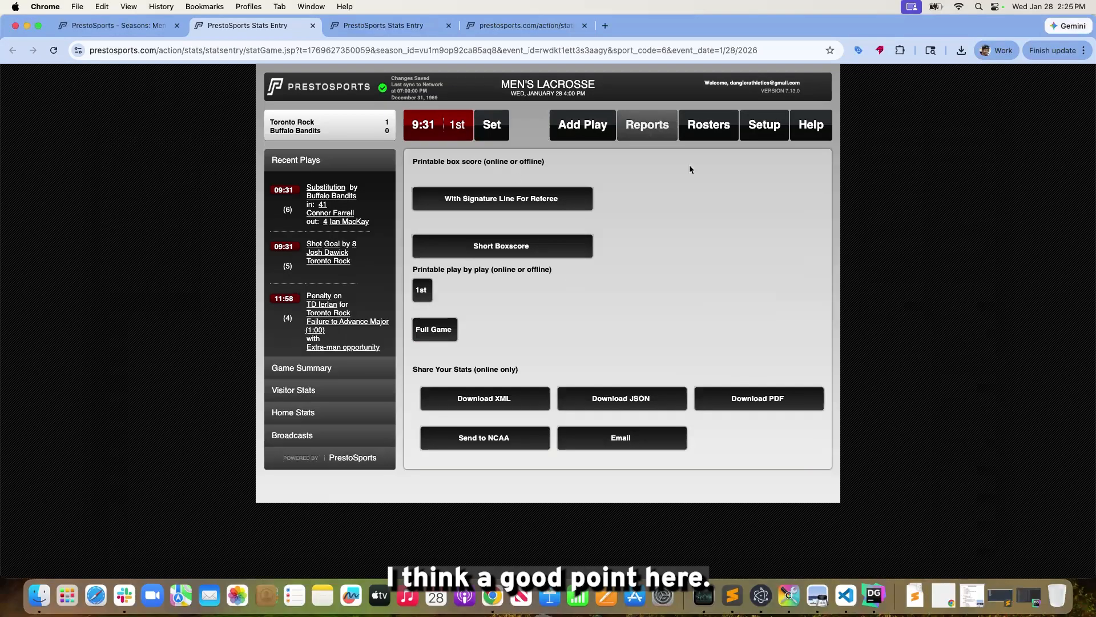
left_click(448, 125)
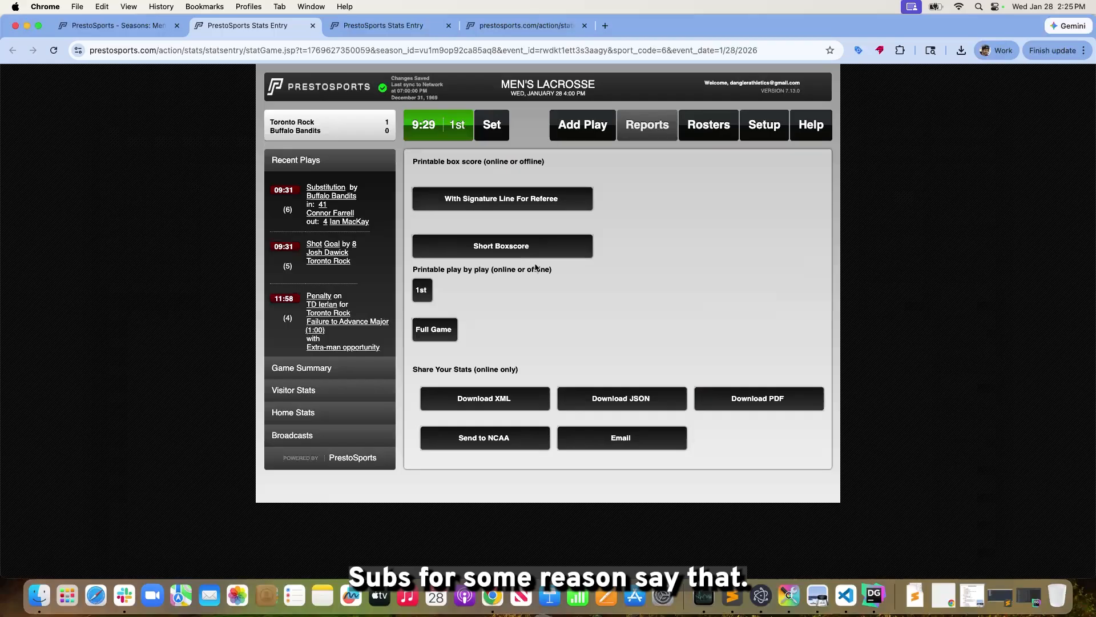
left_click(564, 126)
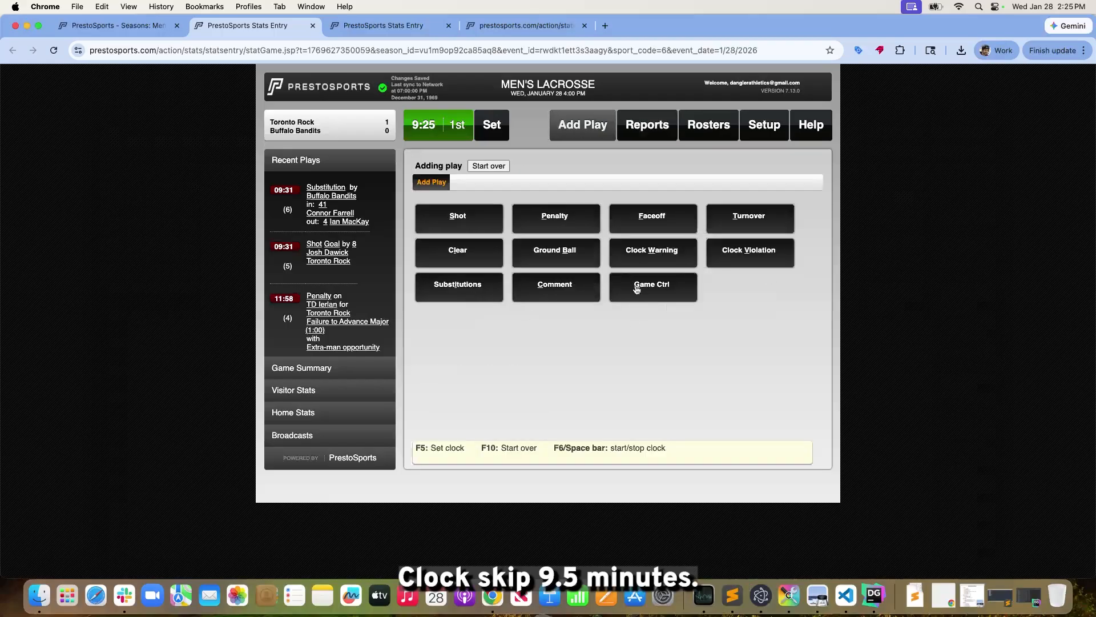
left_click(721, 262)
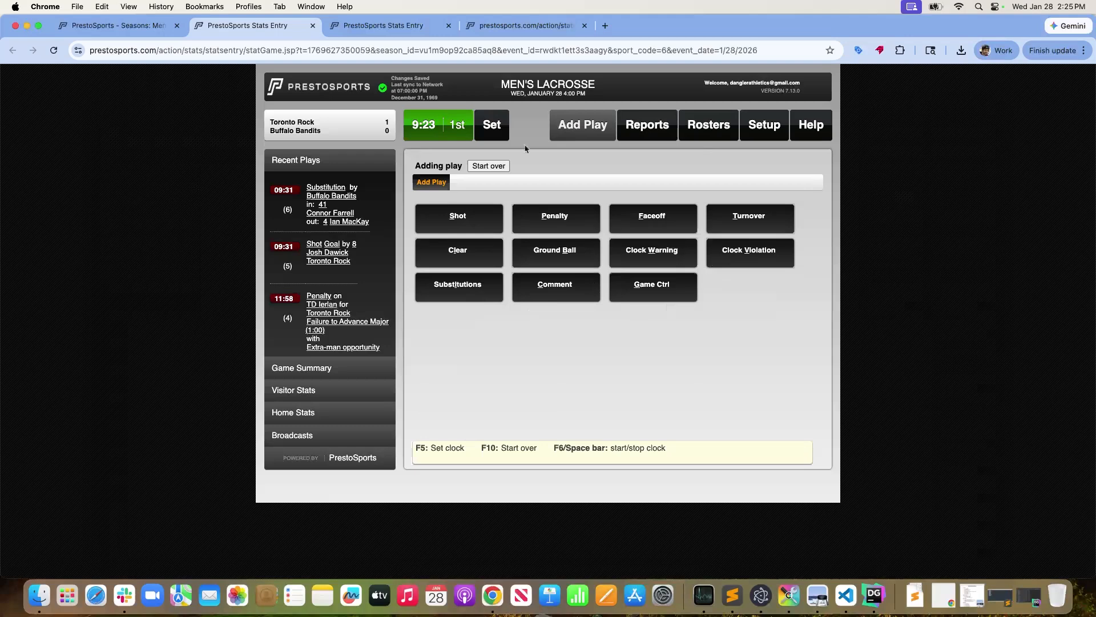
type("0:00")
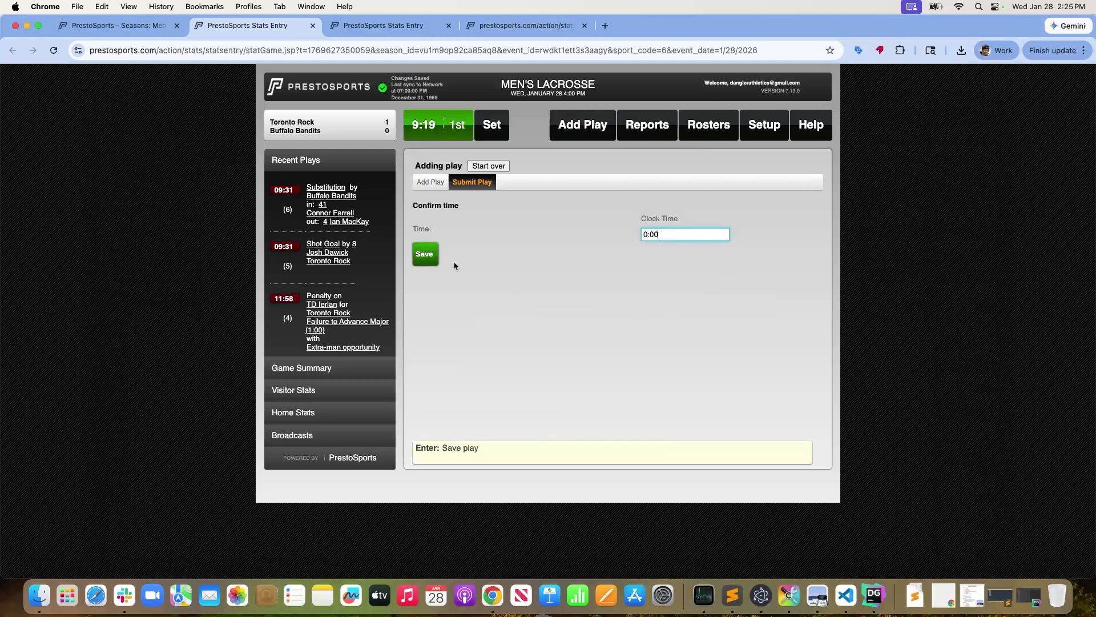
left_click(427, 255)
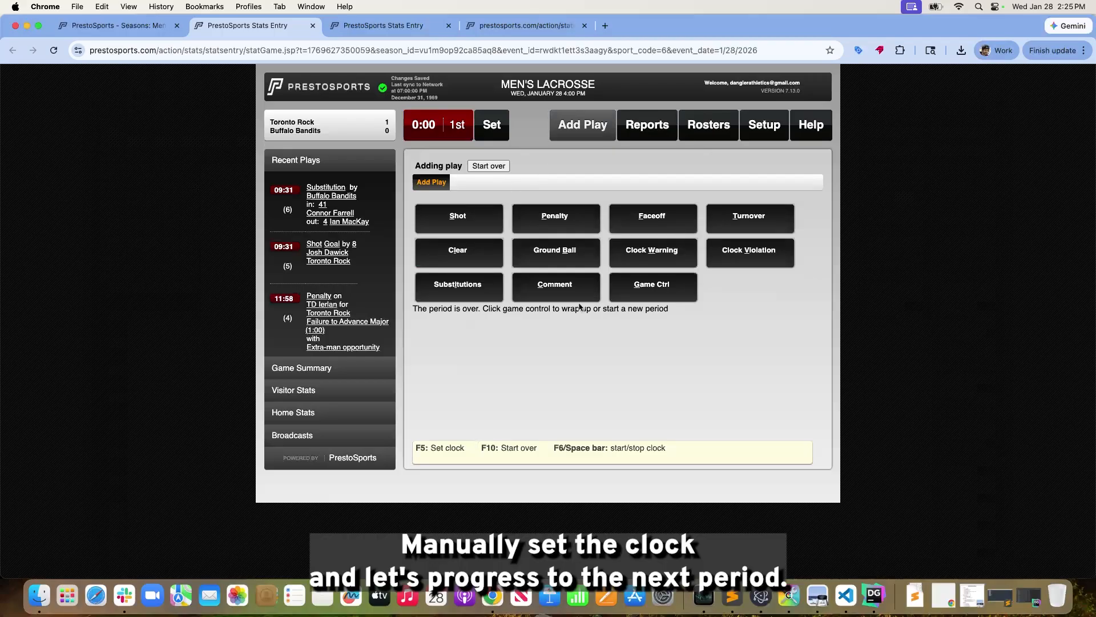
End the first period at clock time 00:00 and start the second period at 15:00
left_click(649, 291)
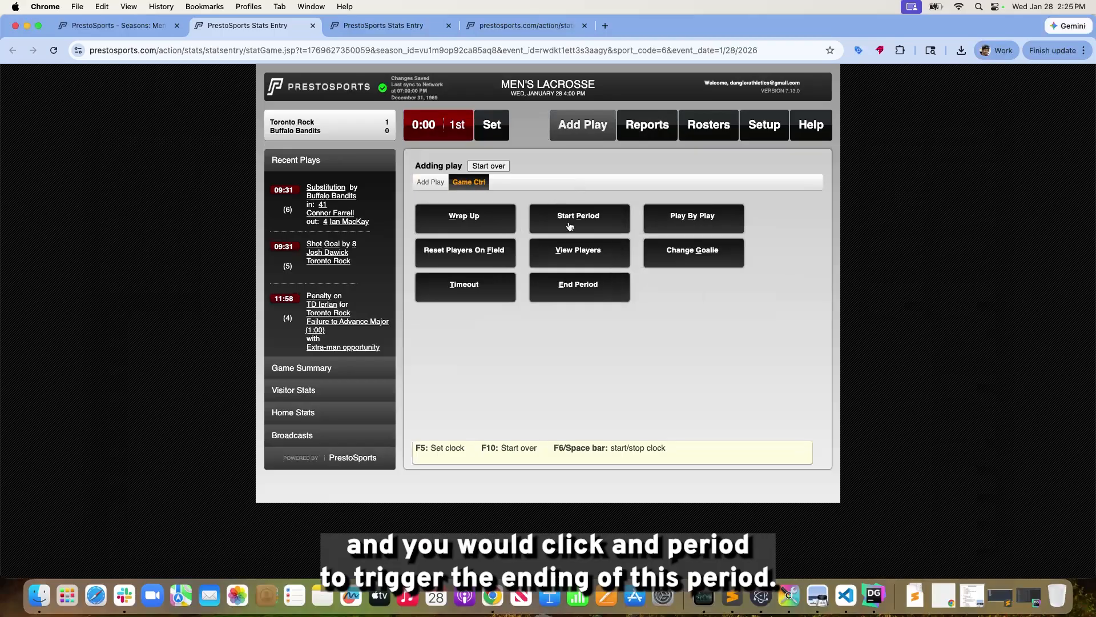
left_click(569, 294)
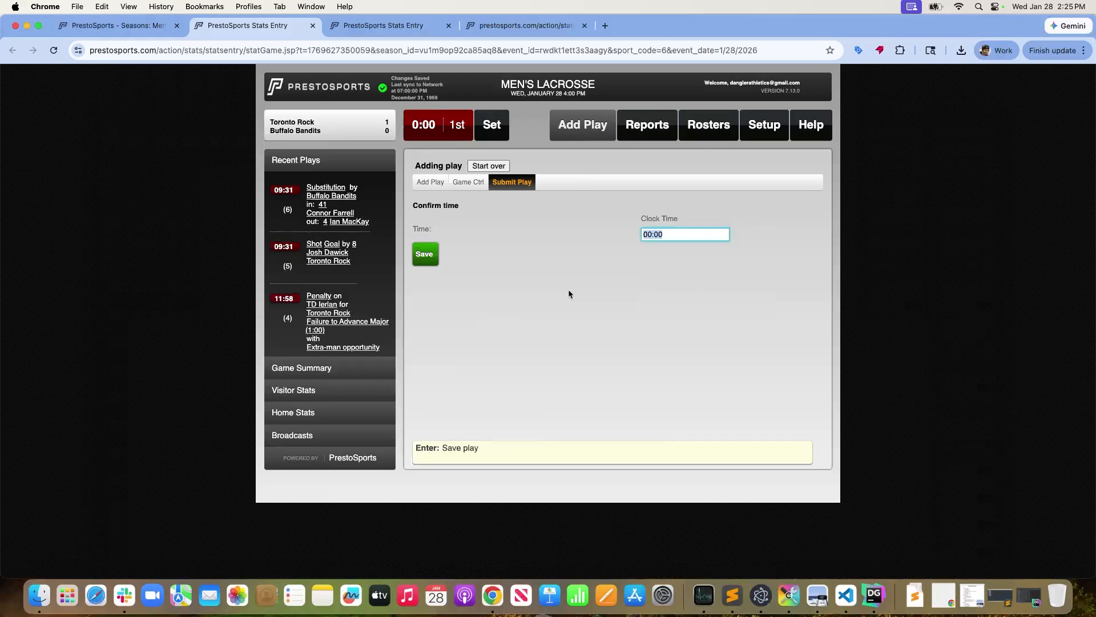
left_click(431, 257)
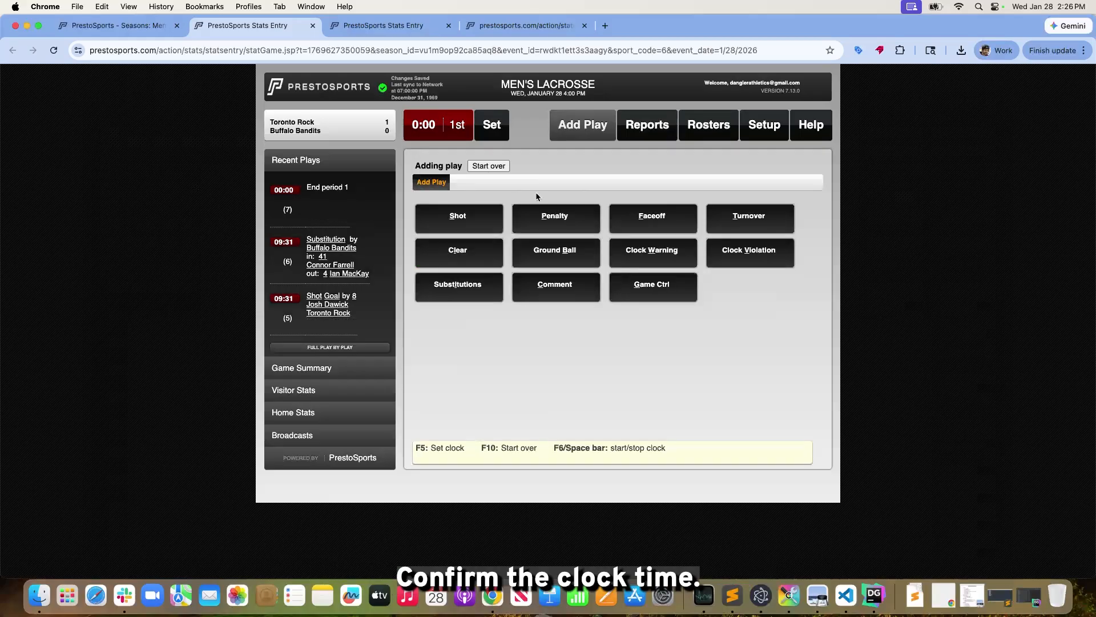
left_click(651, 292)
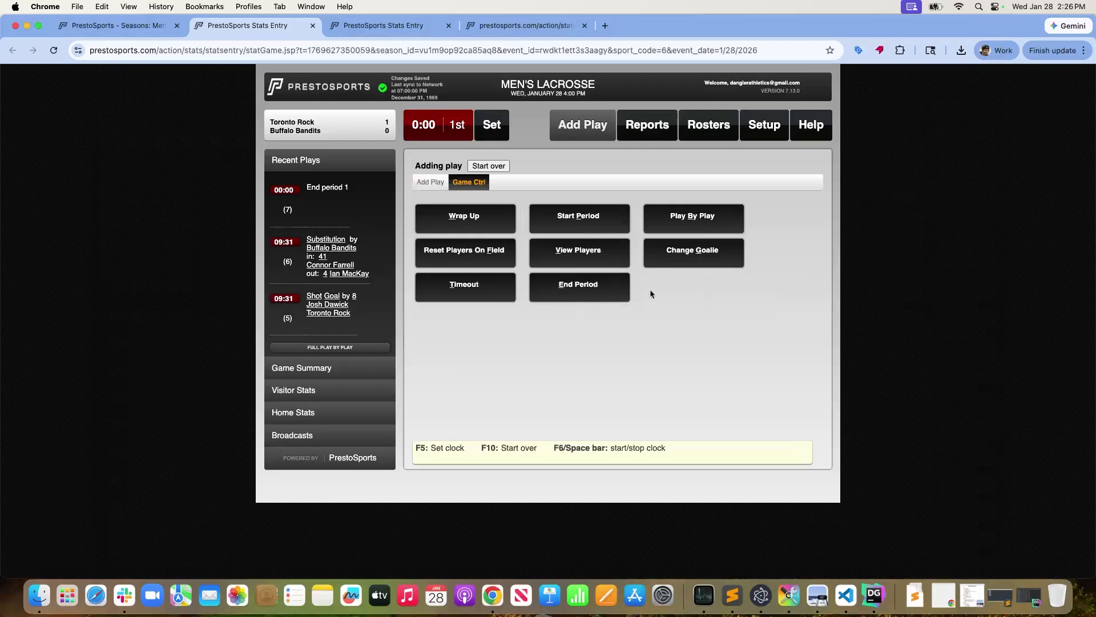
left_click(583, 227)
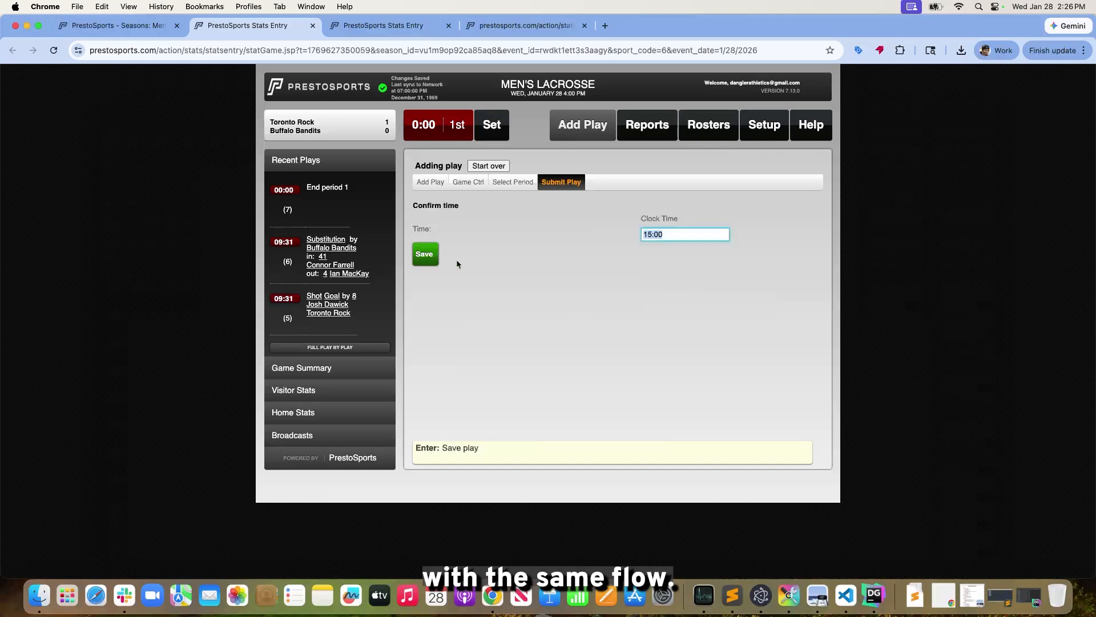
left_click(424, 258)
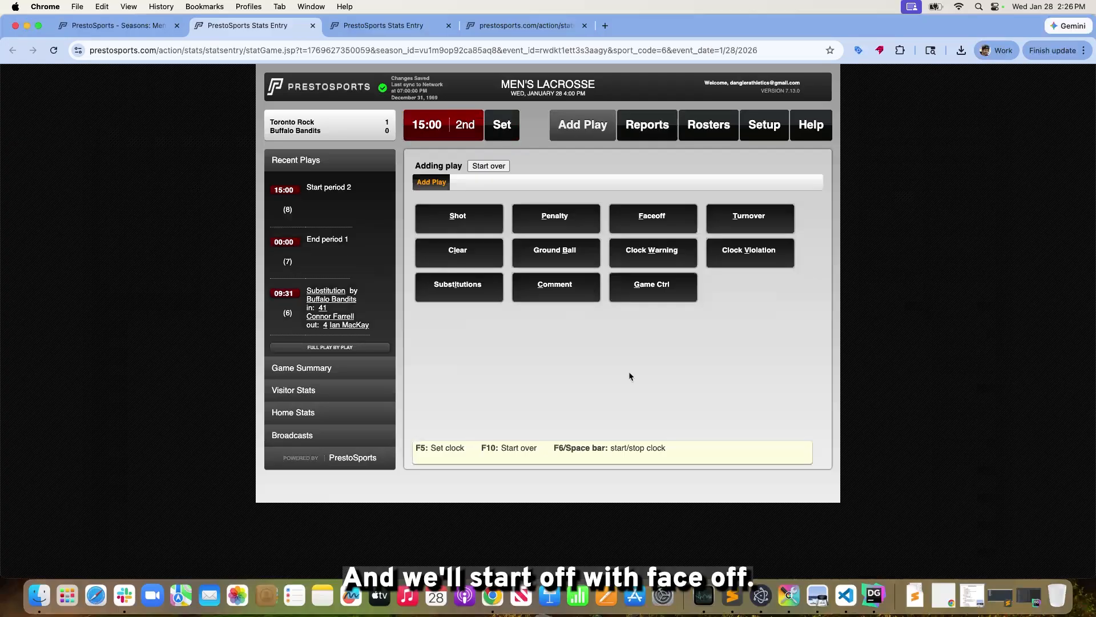
Record a faceoff between Toronto Rock player 8 and Buffalo Bandits player 3, won by Buffalo Bandits on a faceoff violation
key("f")
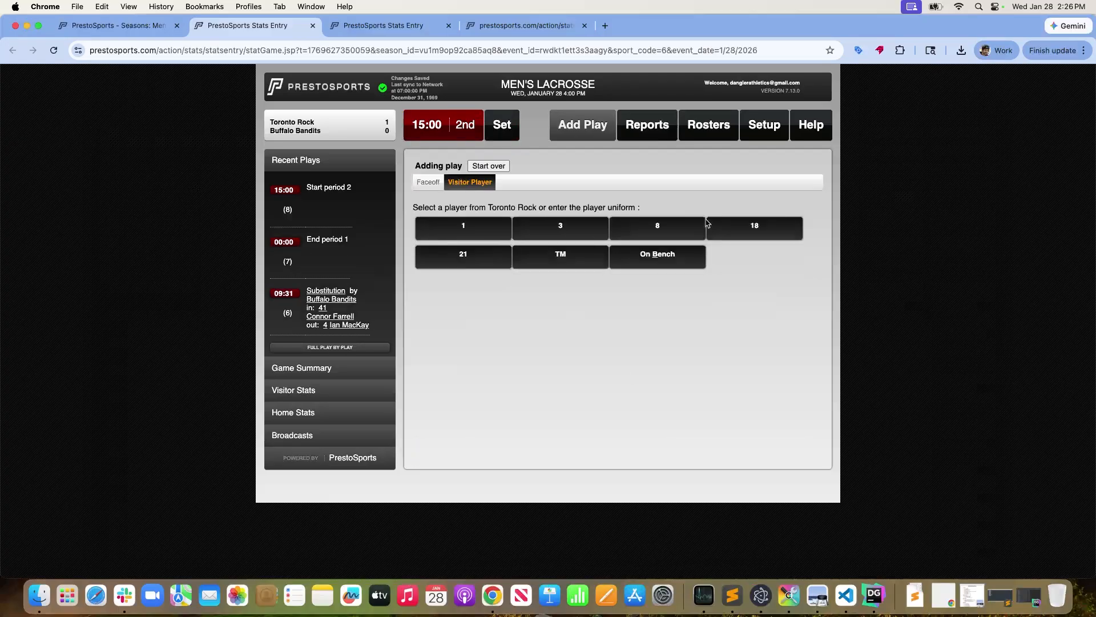
left_click(701, 225)
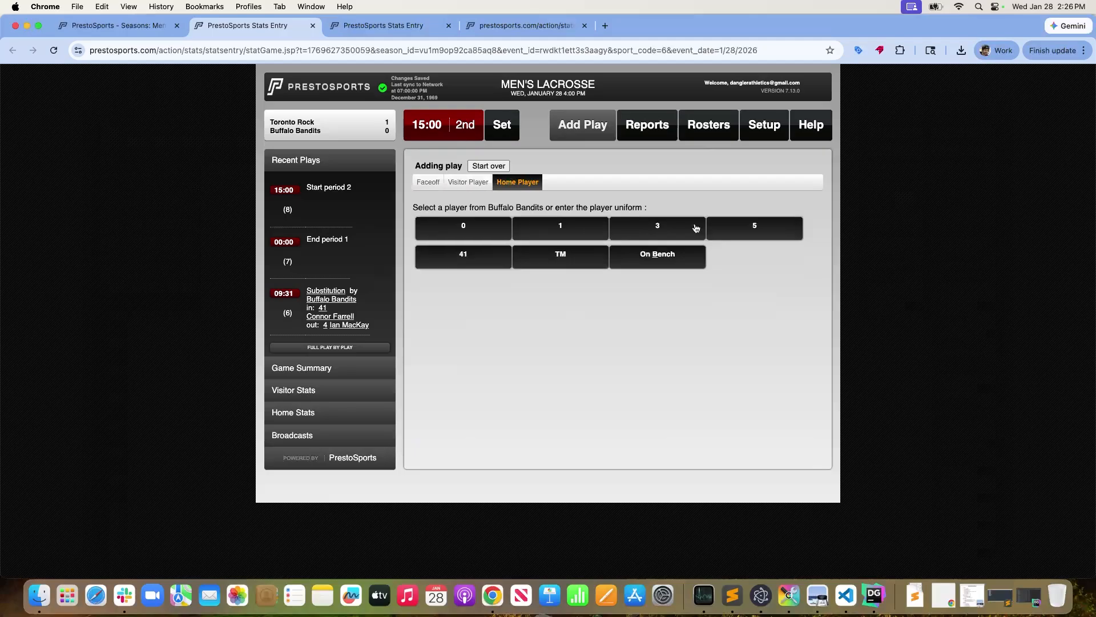
left_click(672, 235)
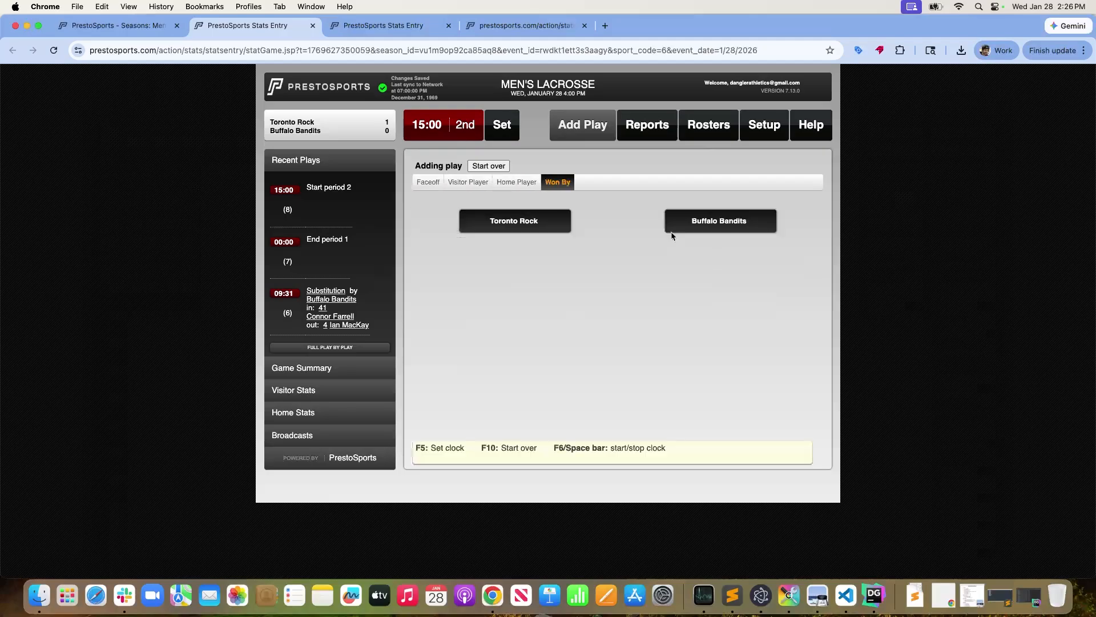
left_click(723, 228)
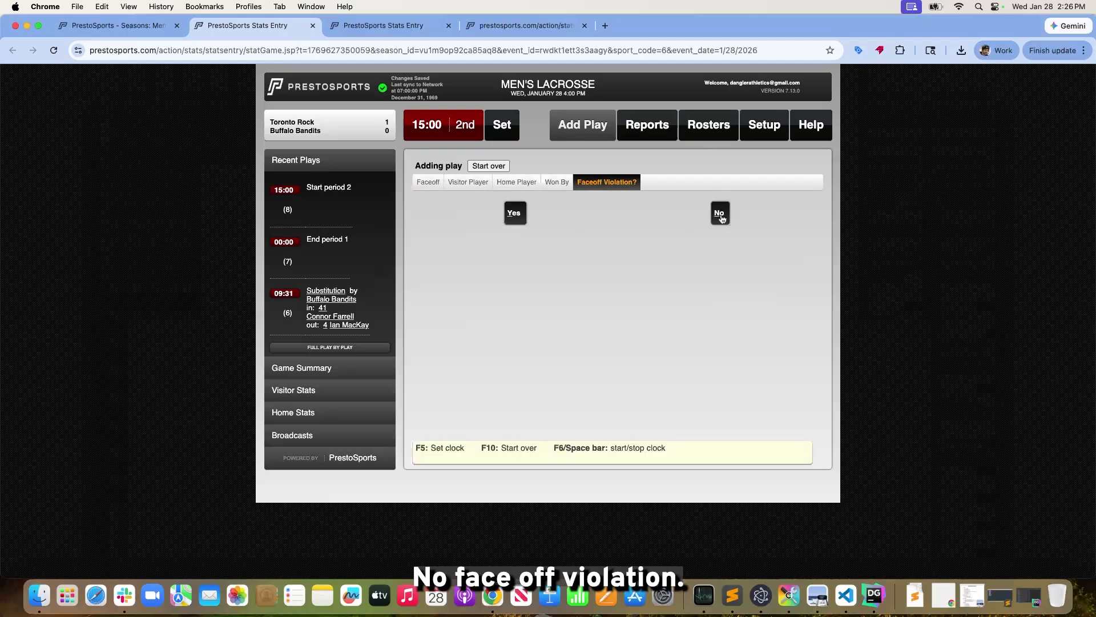
left_click(516, 218)
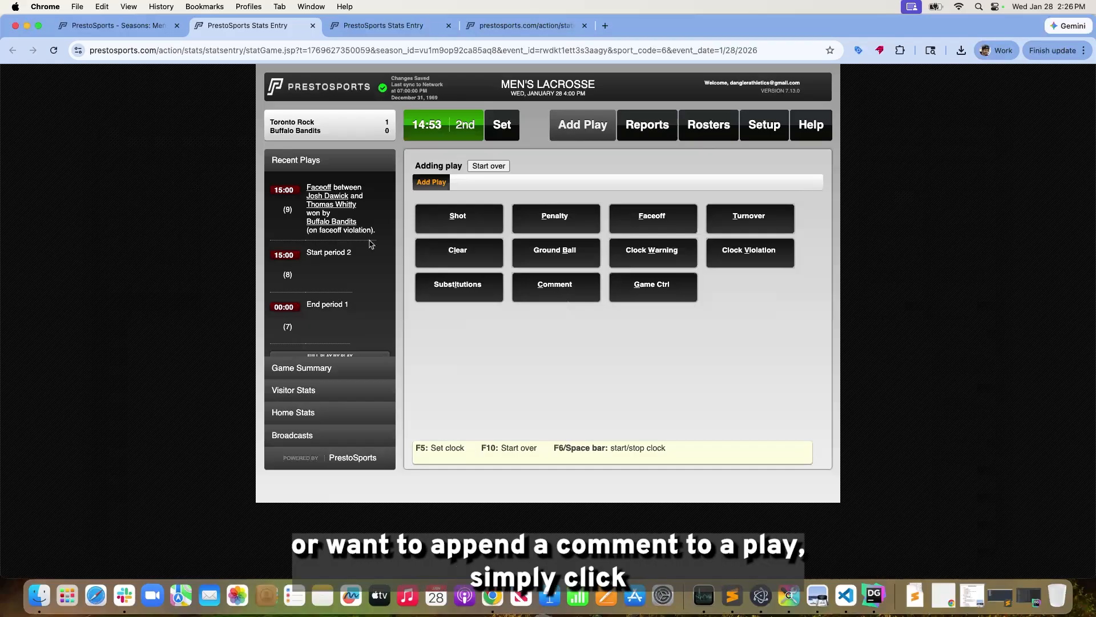
Add a play comment reading "This is a comment" at clock time 14:50
left_click(566, 290)
left_click(655, 253)
type("This is a comment")
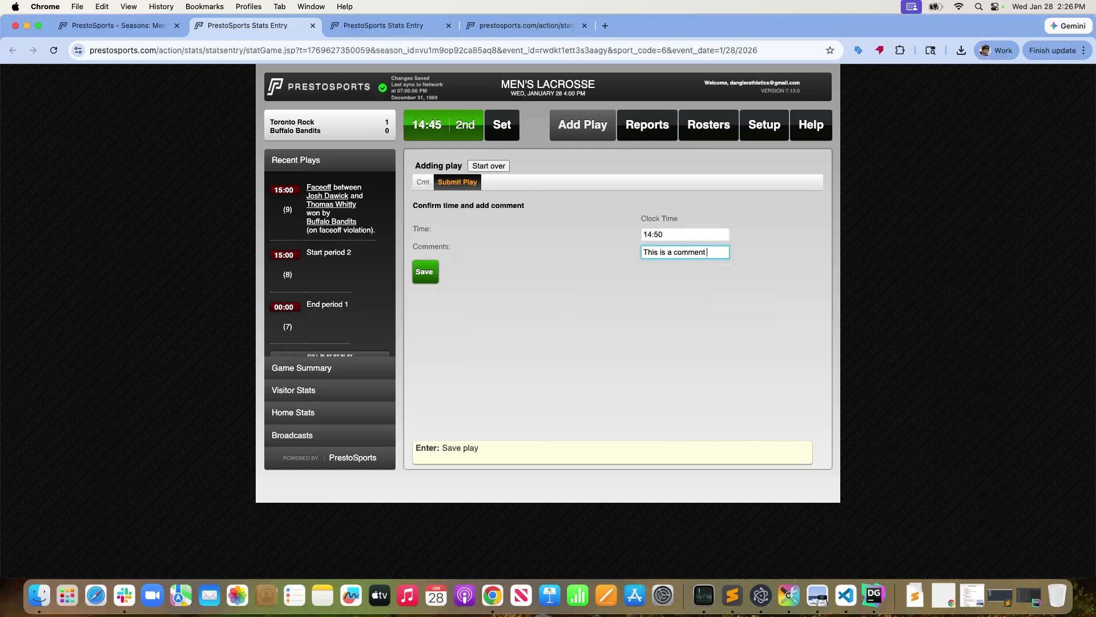
left_click(424, 269)
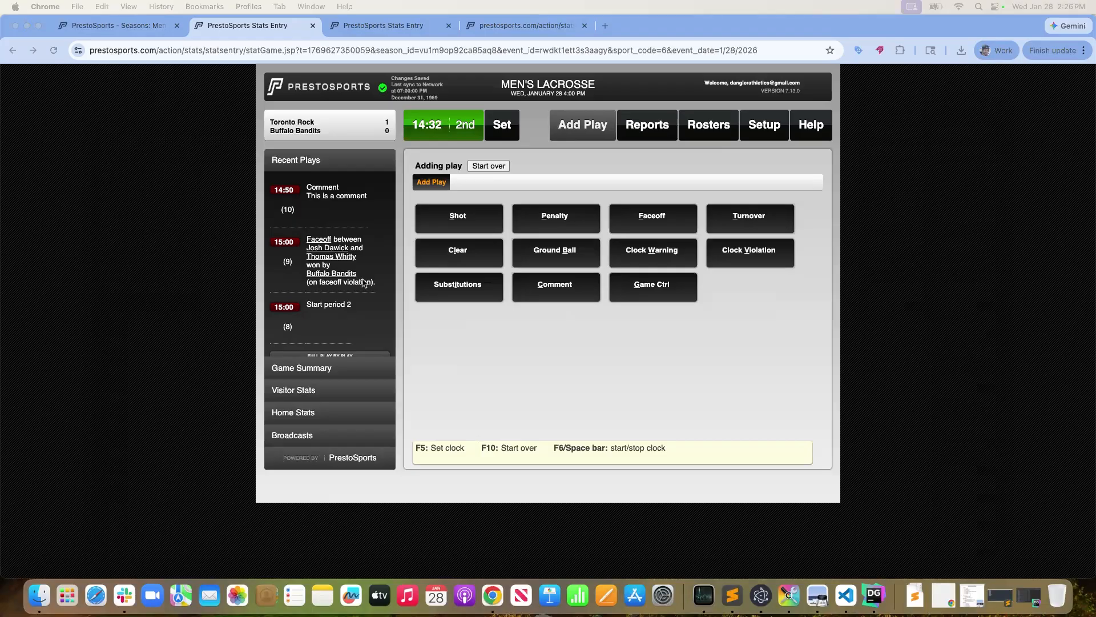
Open the full play-by-play and examine the plays recorded in the first and second periods
scroll(366, 283, "down", 1)
left_click(346, 345)
left_click(342, 345)
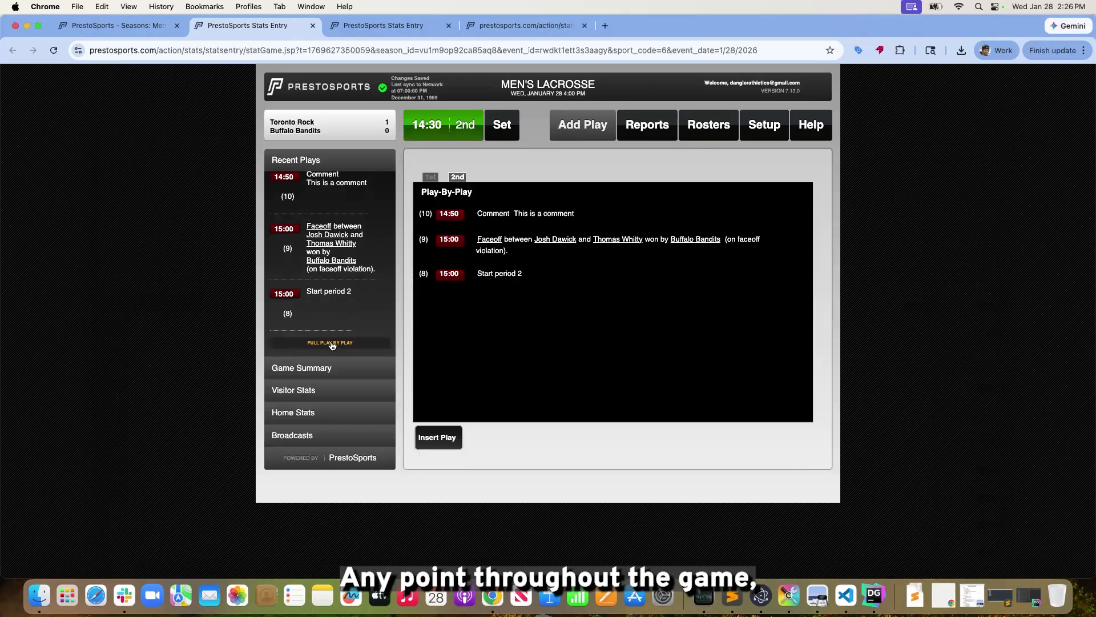
left_click(433, 178)
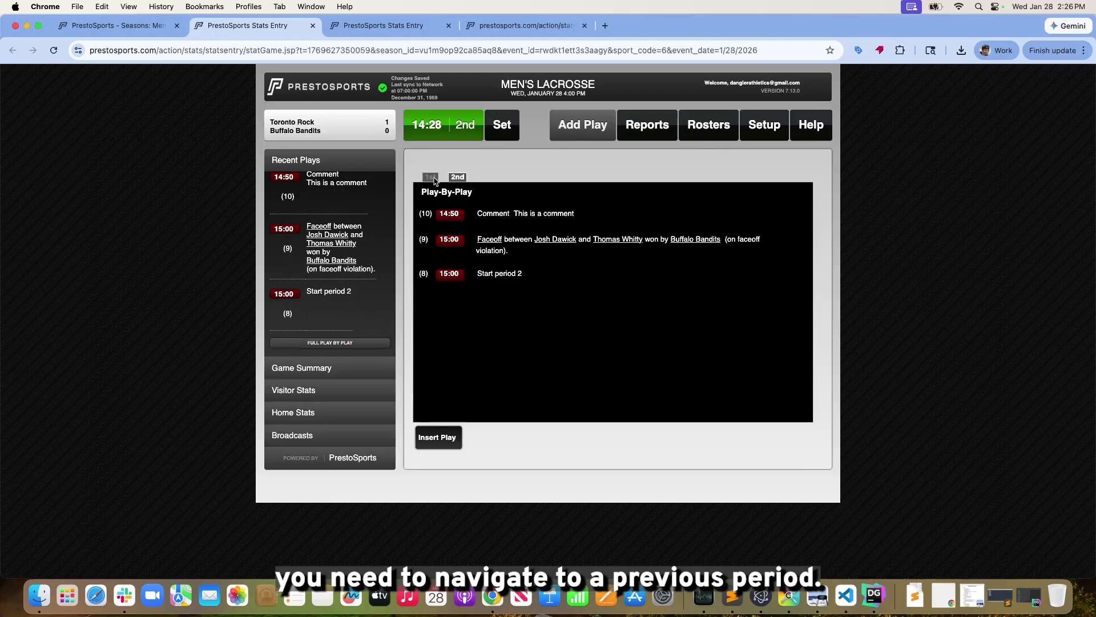
left_click(457, 177)
left_click(431, 178)
left_click(457, 178)
left_click(432, 178)
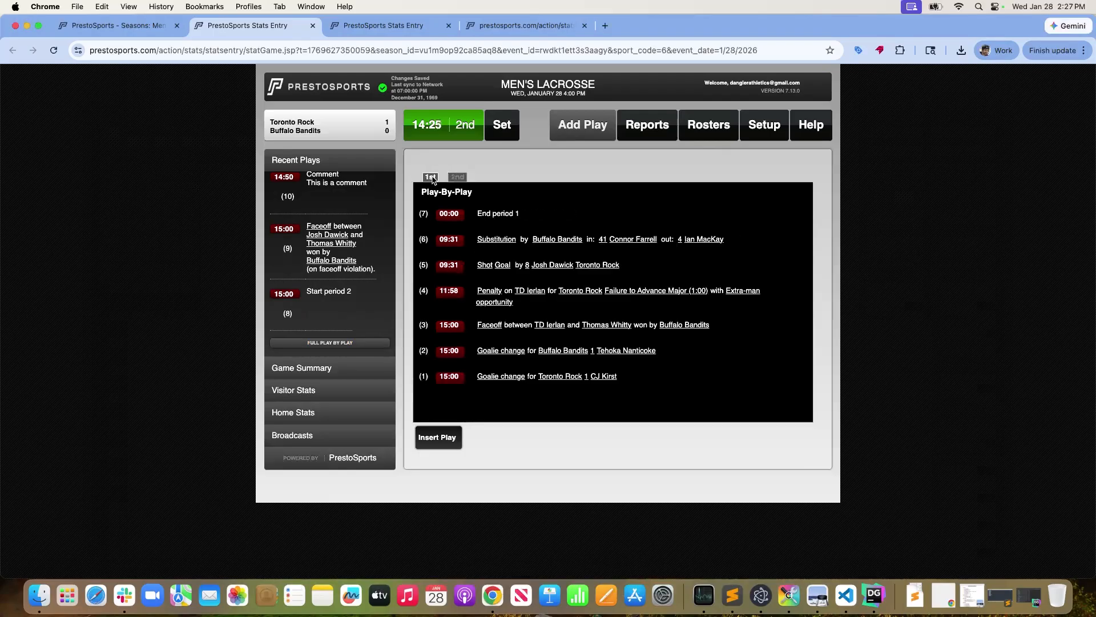
left_click(339, 345)
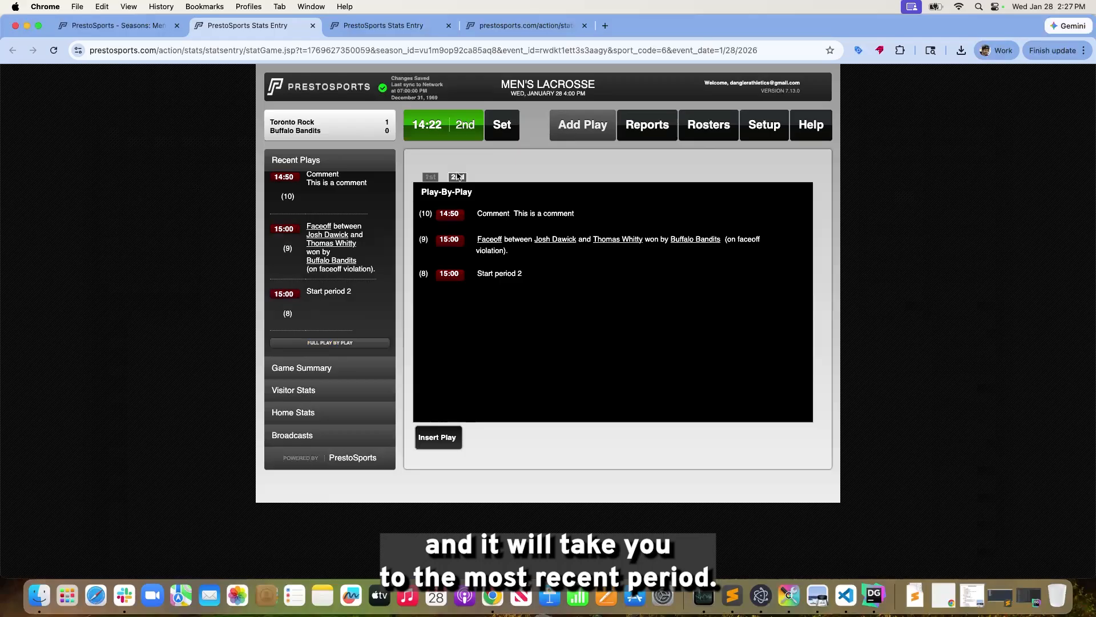
left_click(431, 177)
left_click(458, 177)
left_click(431, 178)
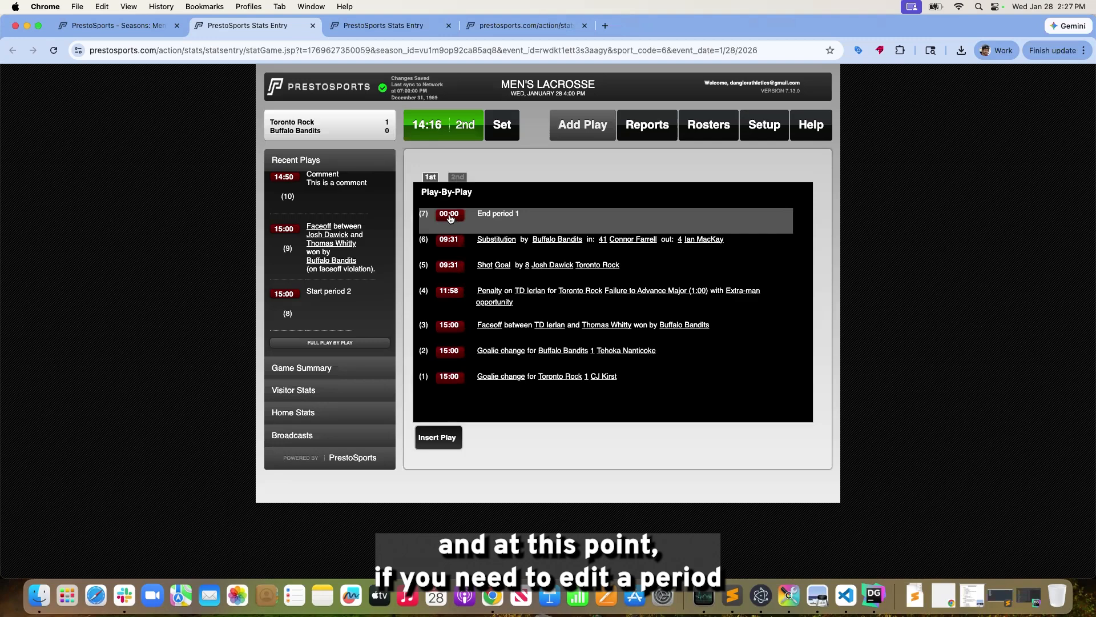
left_click(458, 178)
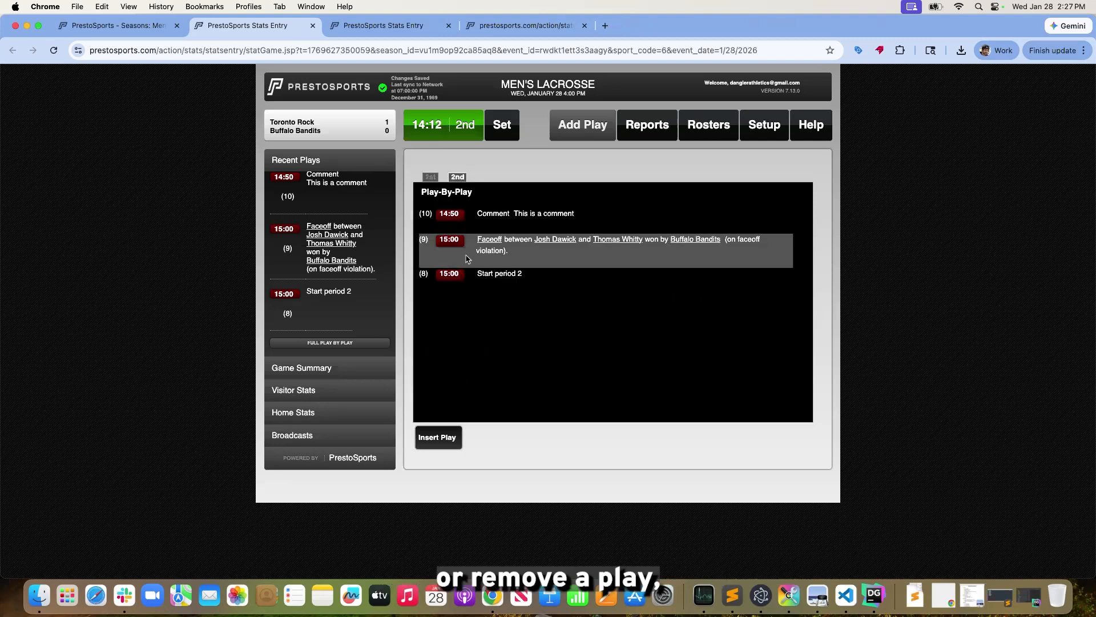
Delete the comment play at 14:50 from the second-period play-by-play and stop the game clock
left_click(447, 216)
left_click(532, 287)
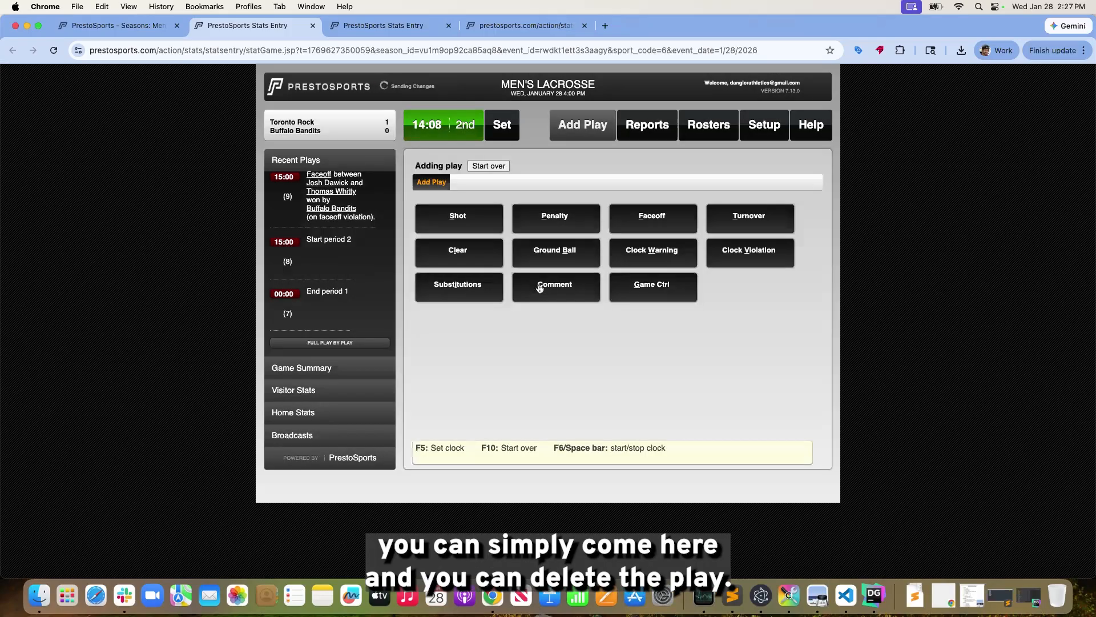
left_click(453, 132)
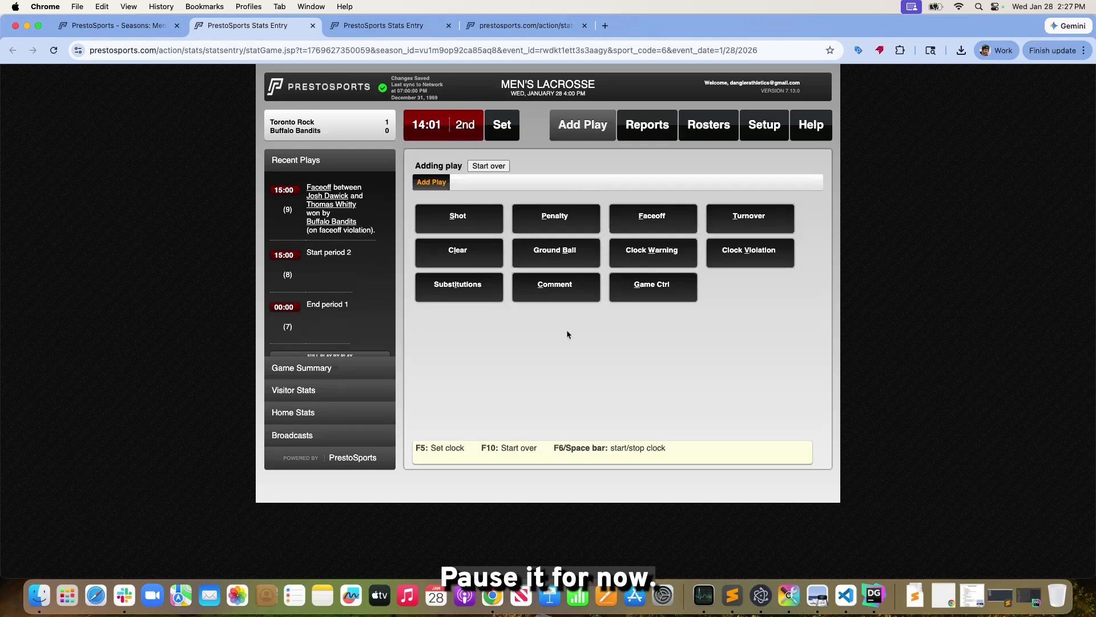
Edit the second-period faceoff at 15:00 so Toronto Rock's player is 18 and the winner is Toronto Rock
scroll(340, 337, "down", 1)
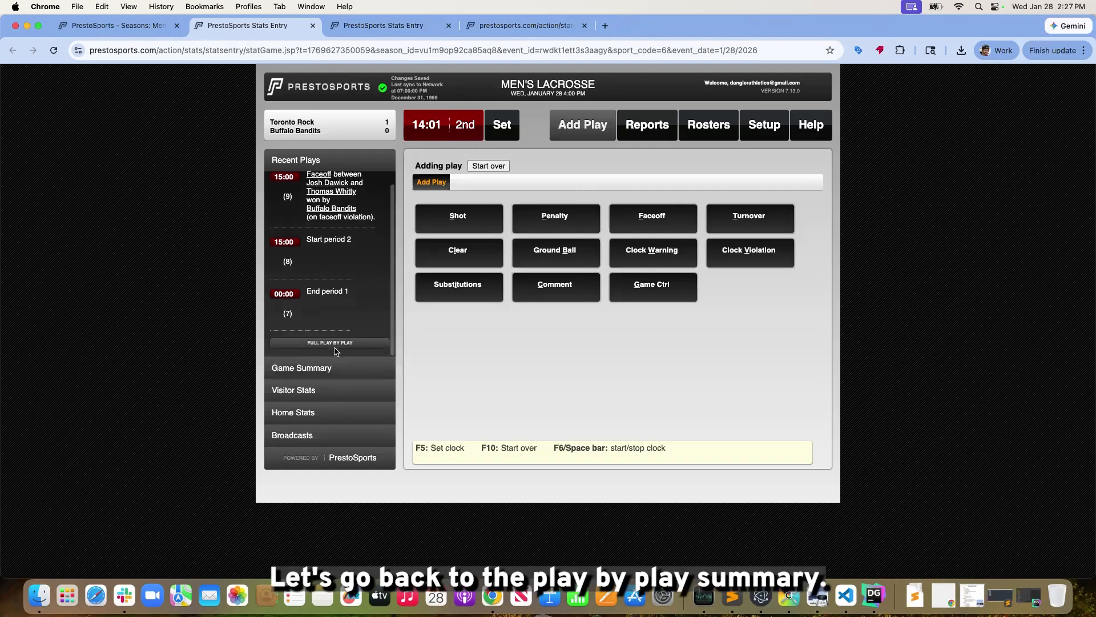
left_click(336, 345)
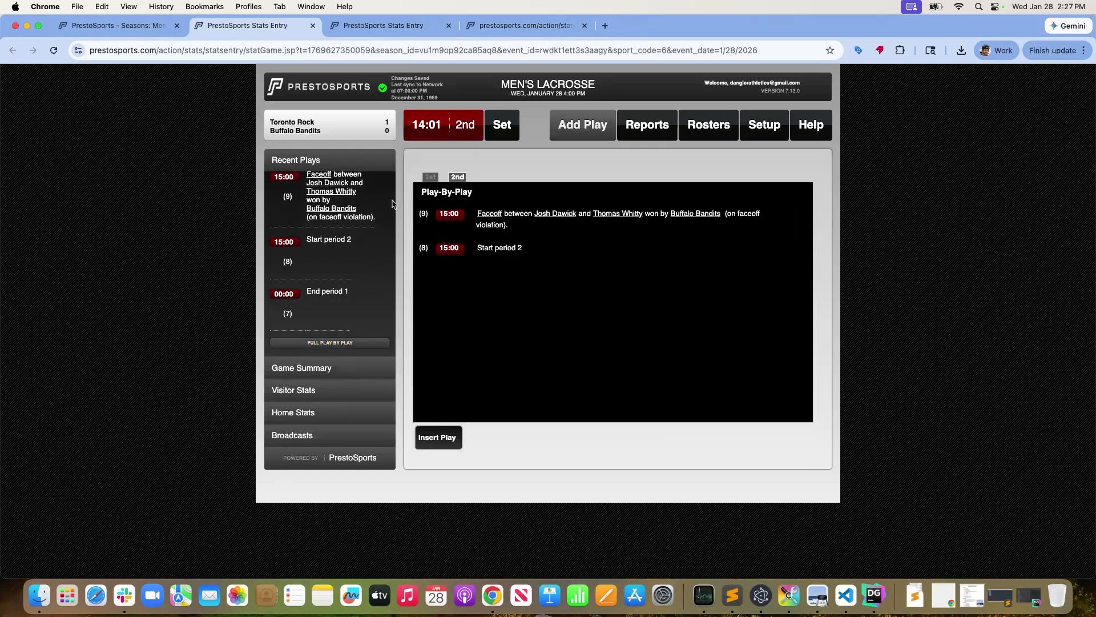
left_click(462, 217)
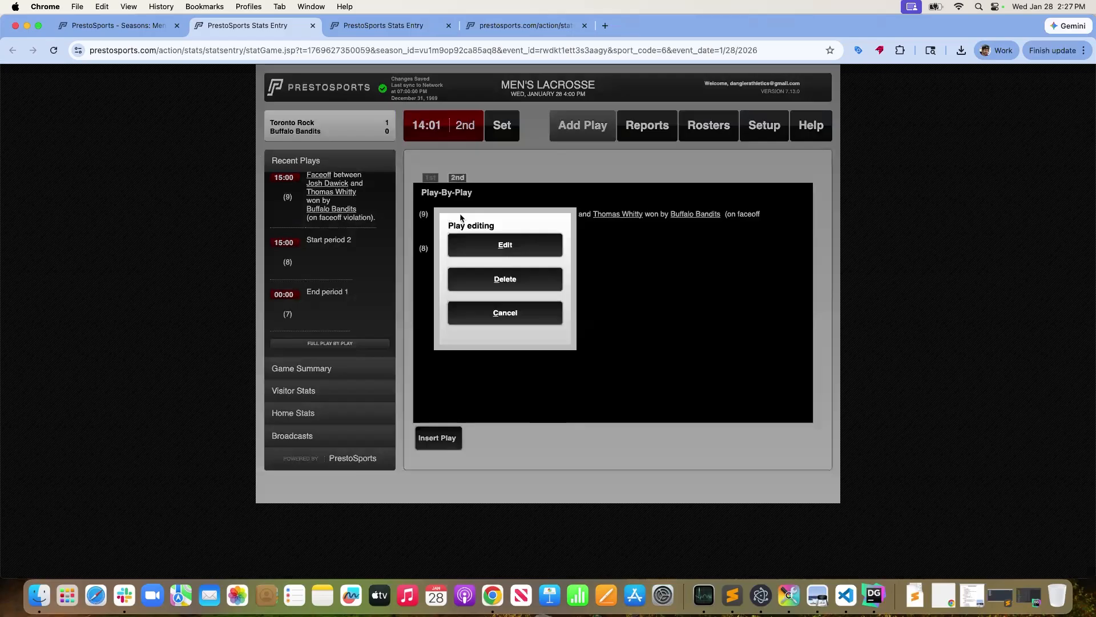
left_click(518, 254)
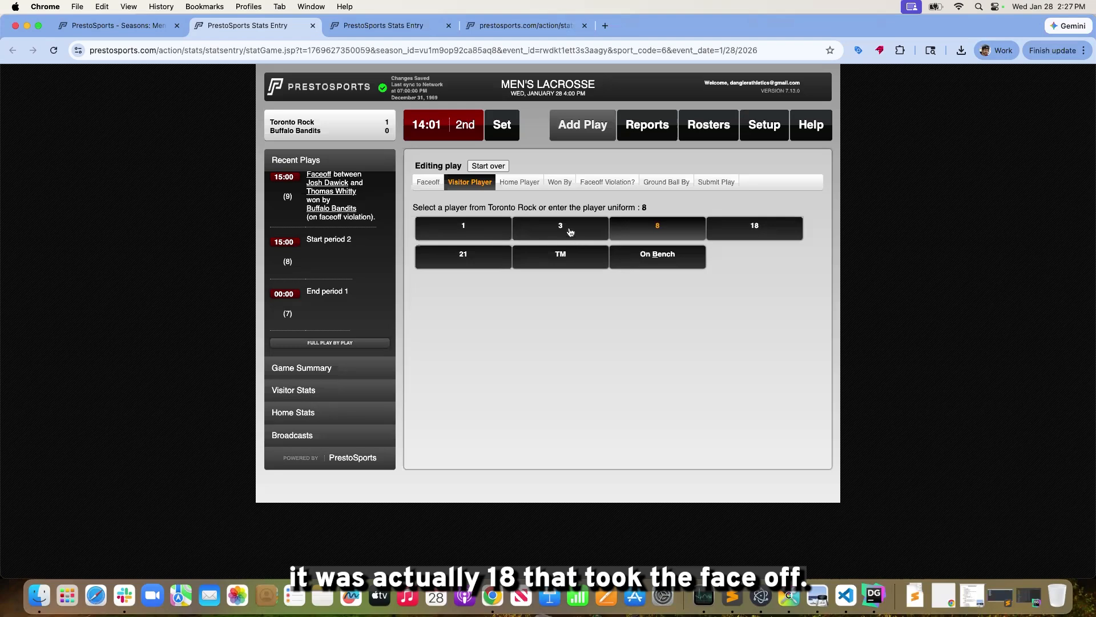
left_click(759, 229)
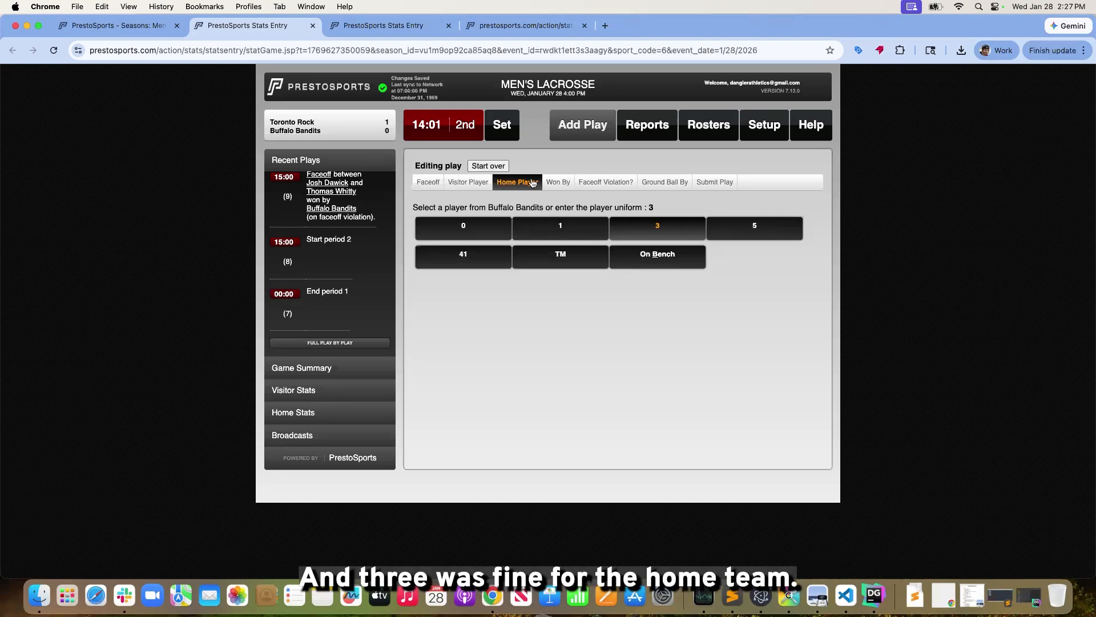
left_click(559, 184)
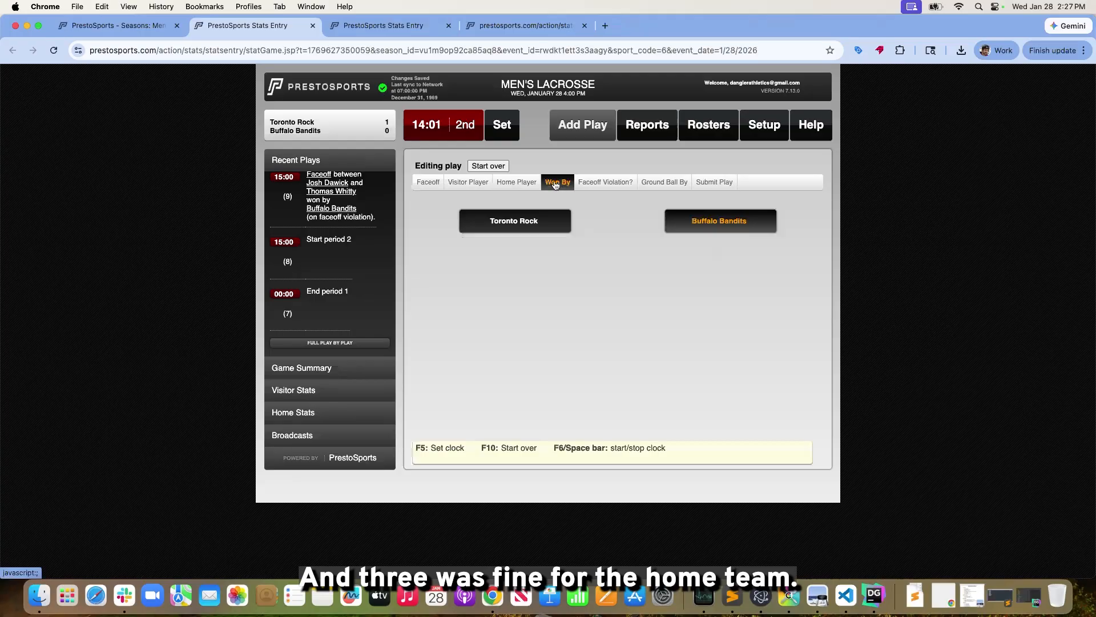
left_click(548, 231)
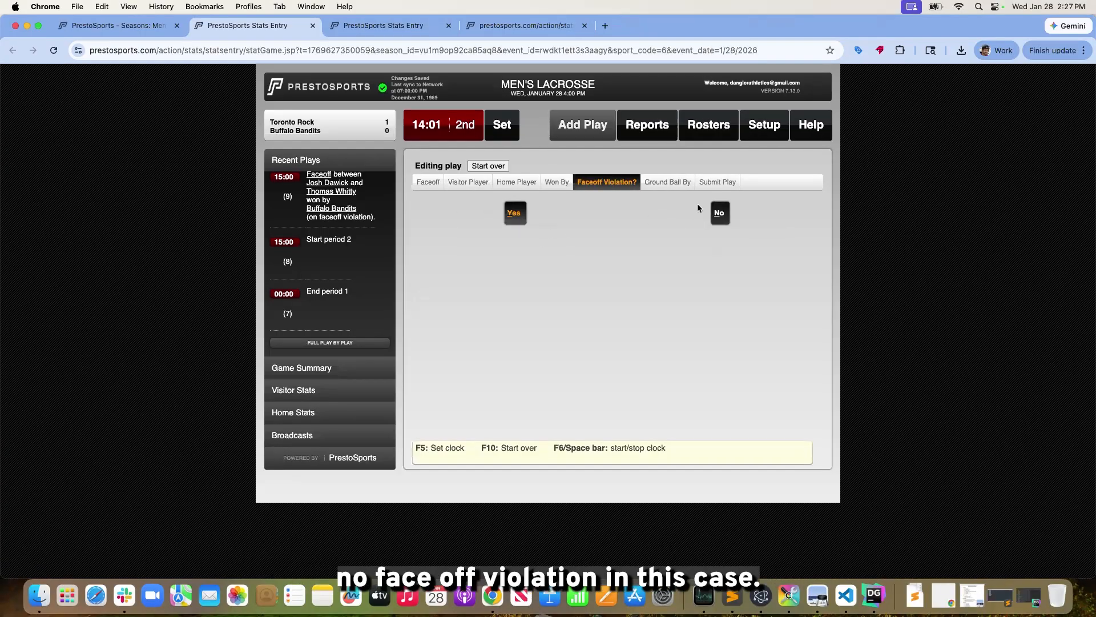
Try to set the faceoff violation to No and save the edited faceoff at clock time 15:00
left_click(718, 217)
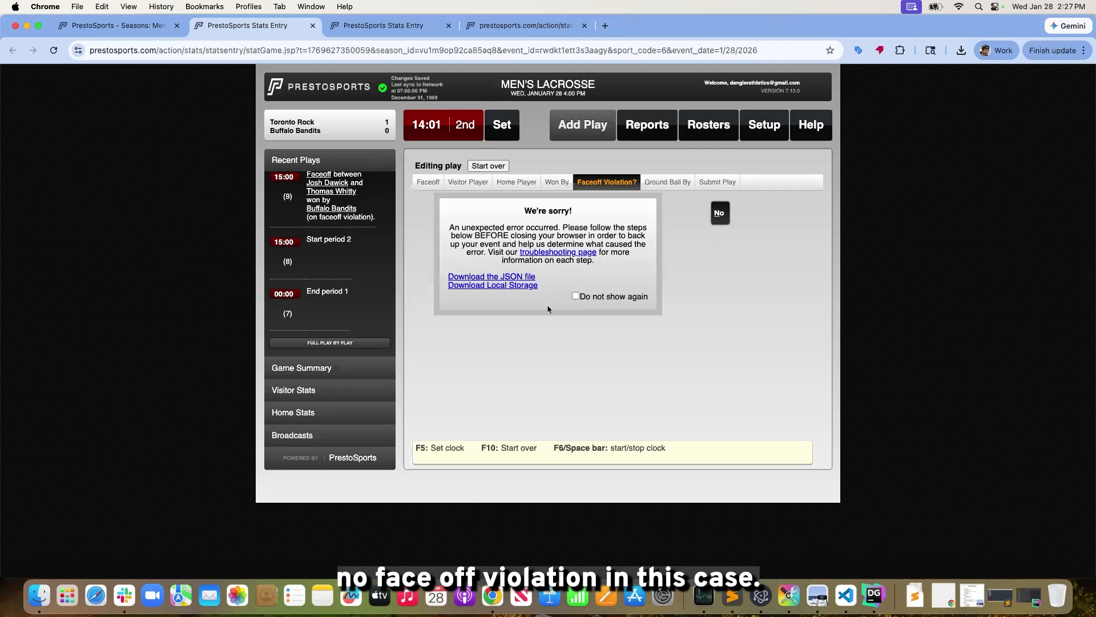
left_click(582, 300)
left_click(667, 182)
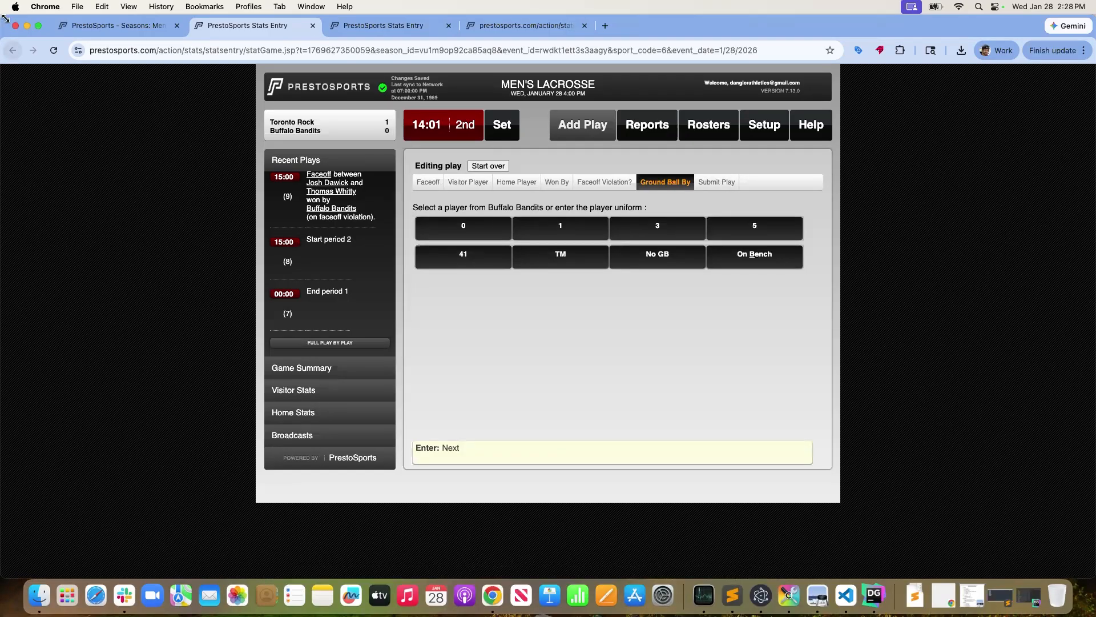
left_click(716, 182)
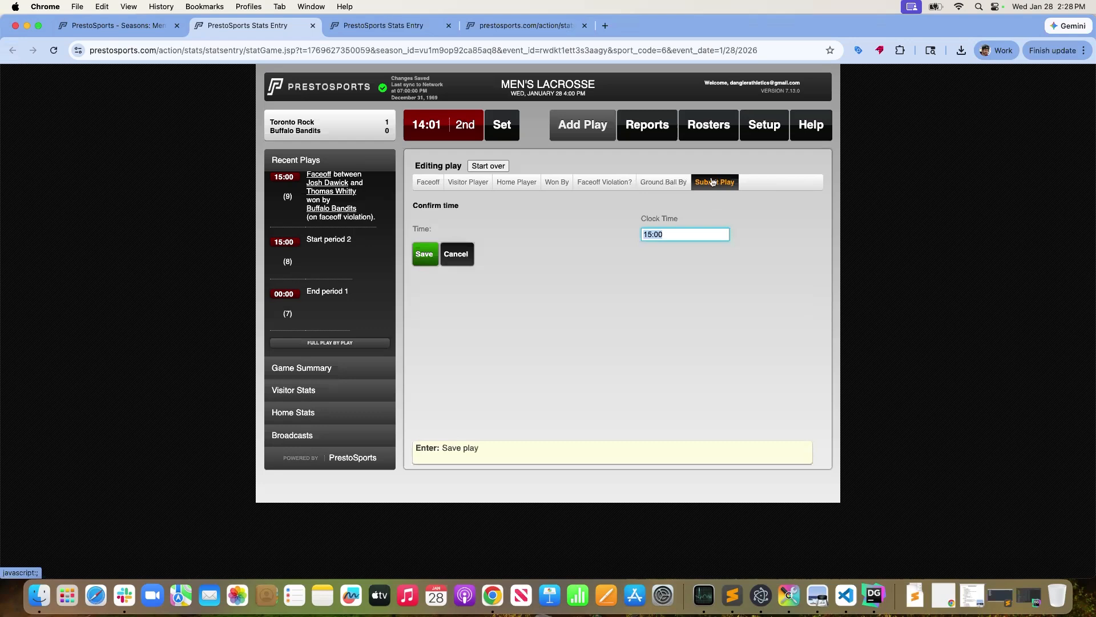
left_click(649, 238)
left_click(433, 258)
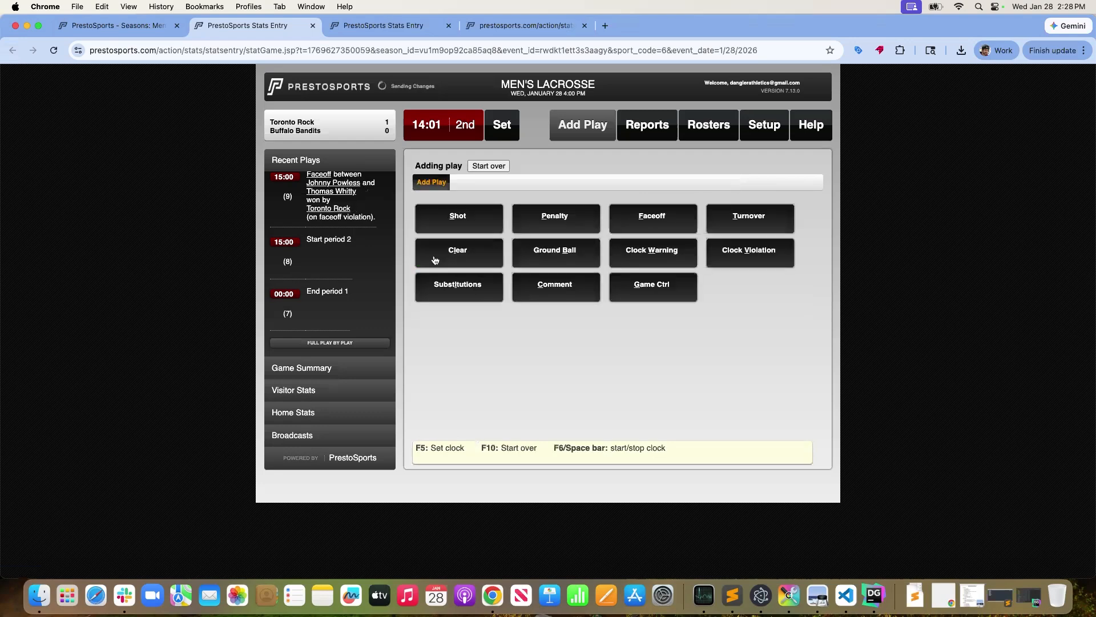
Open the game wrap-up and confirm the score as Toronto Rock 1, Buffalo Bandits 0
scroll(300, 235, "up", 1)
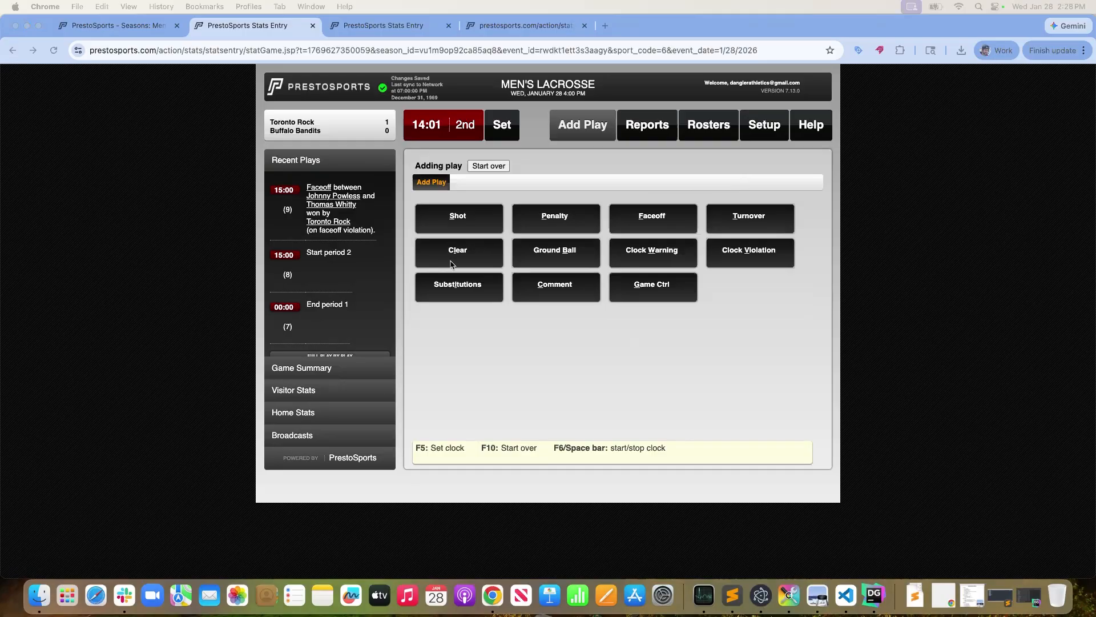
left_click(623, 372)
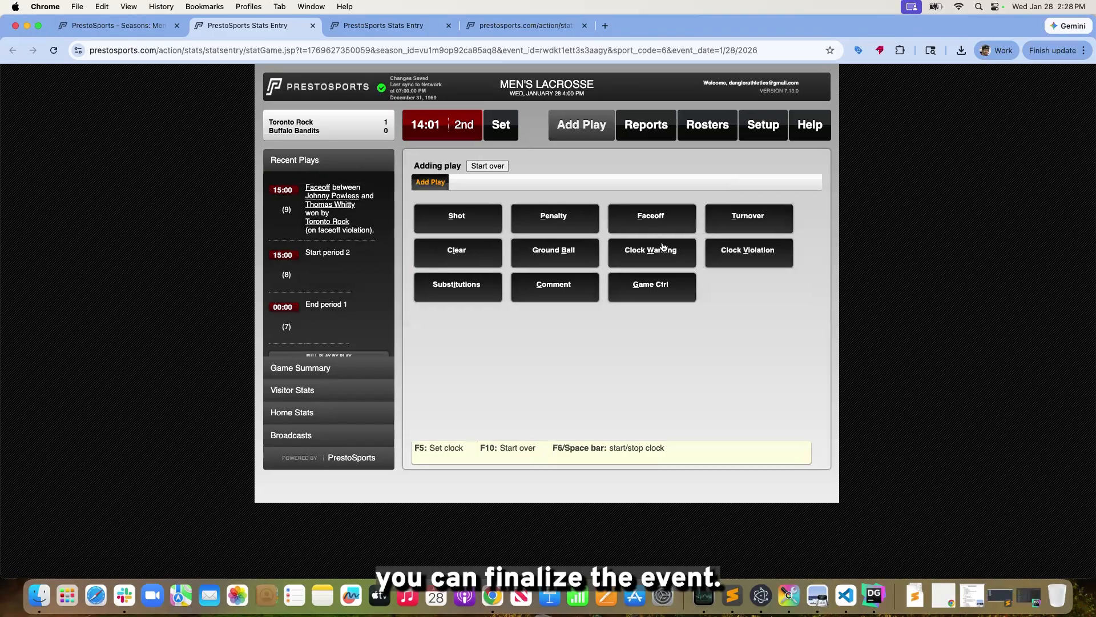
left_click(673, 294)
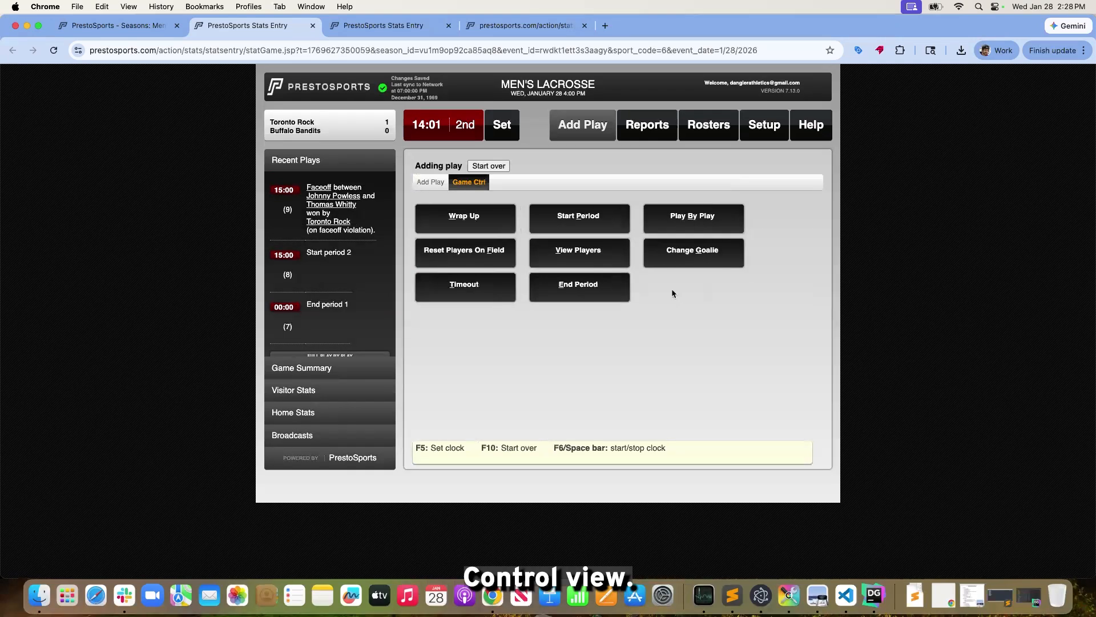
left_click(454, 224)
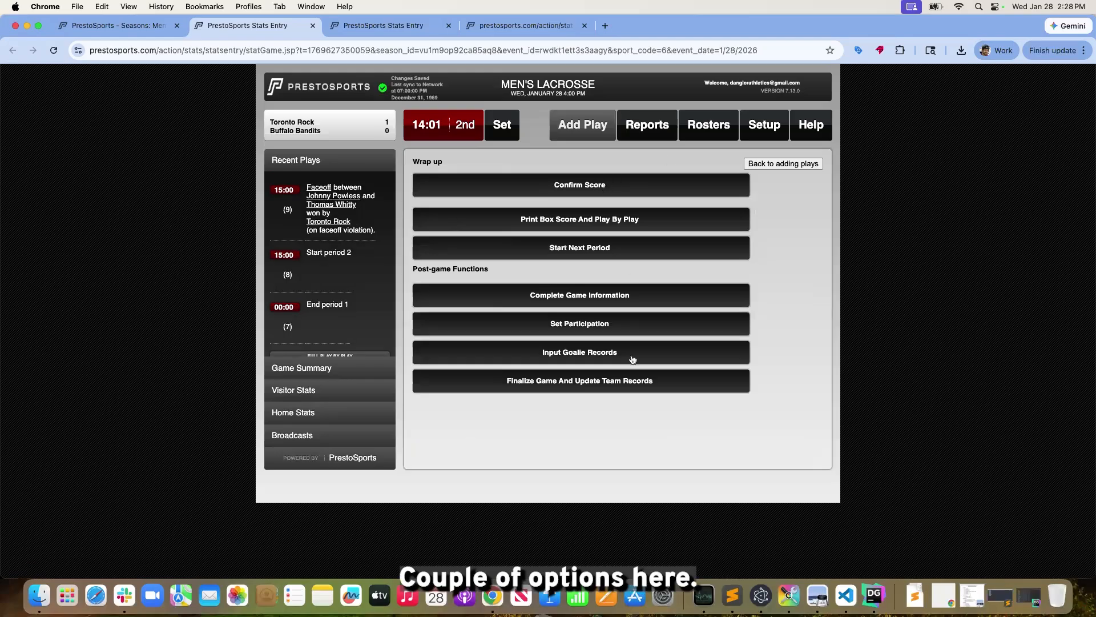
left_click(589, 189)
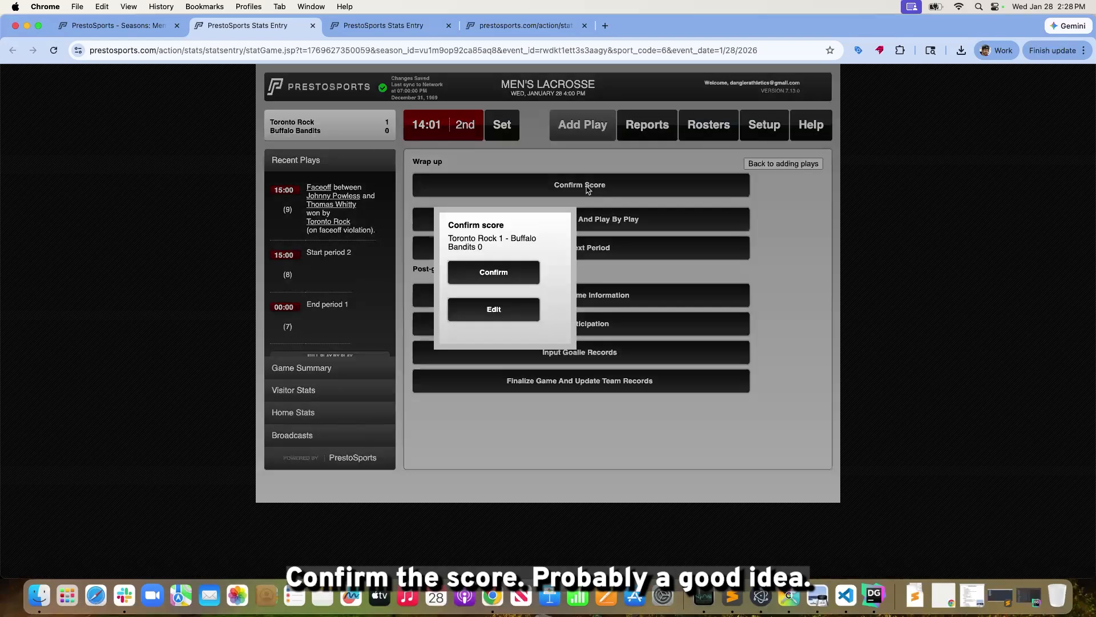
left_click(492, 276)
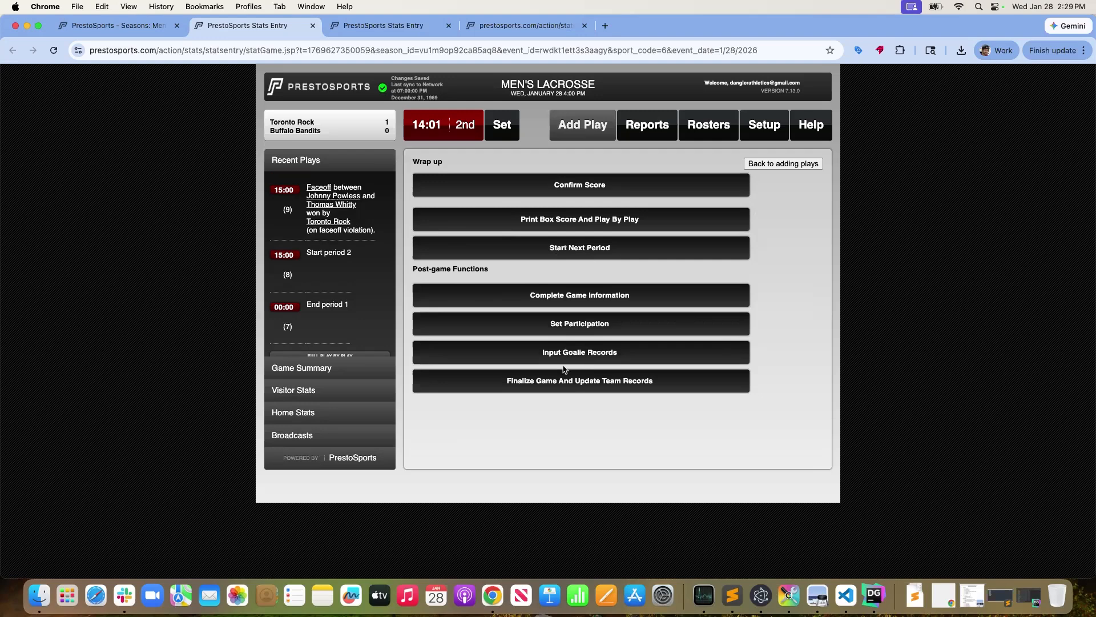
Complete the game information with an end time of 8:00 PM and save it
left_click(572, 296)
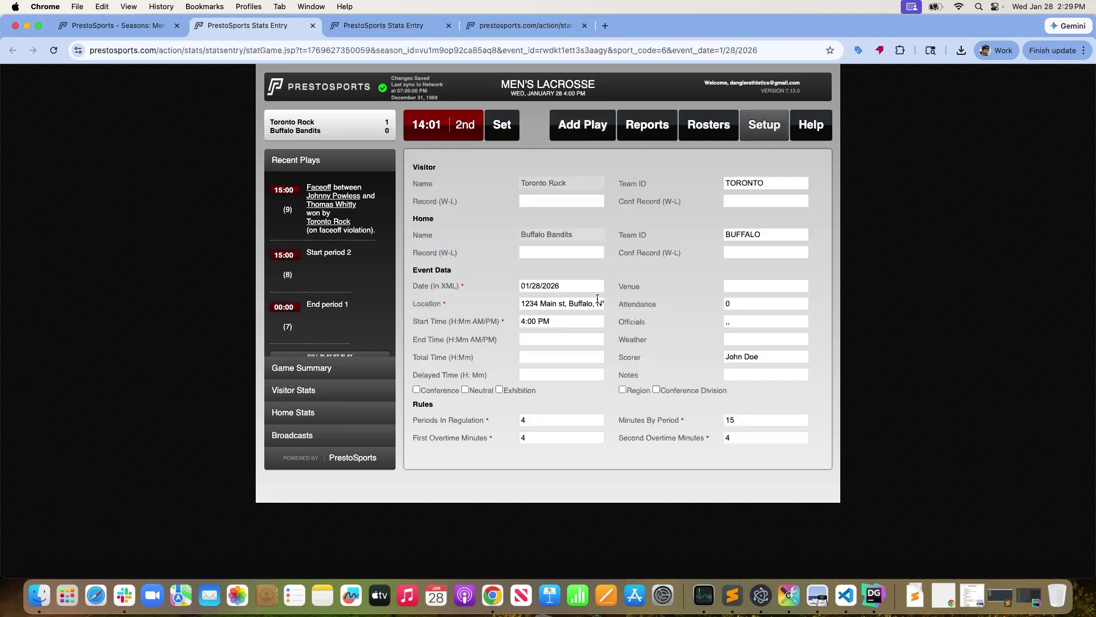
scroll(573, 342, "down", 2)
left_click(557, 288)
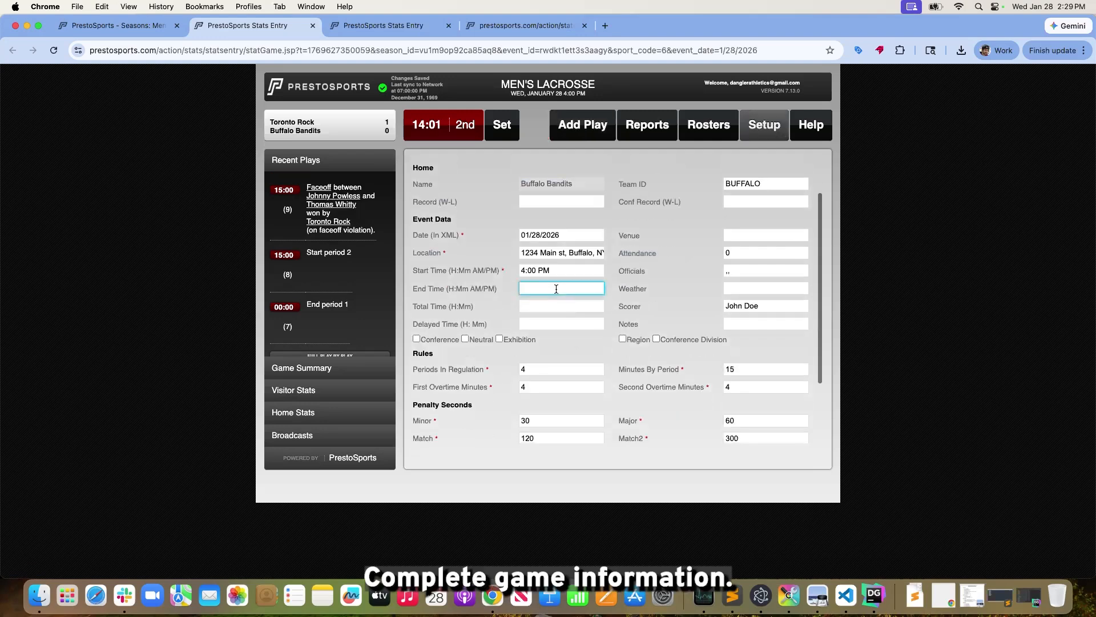
type("*:")
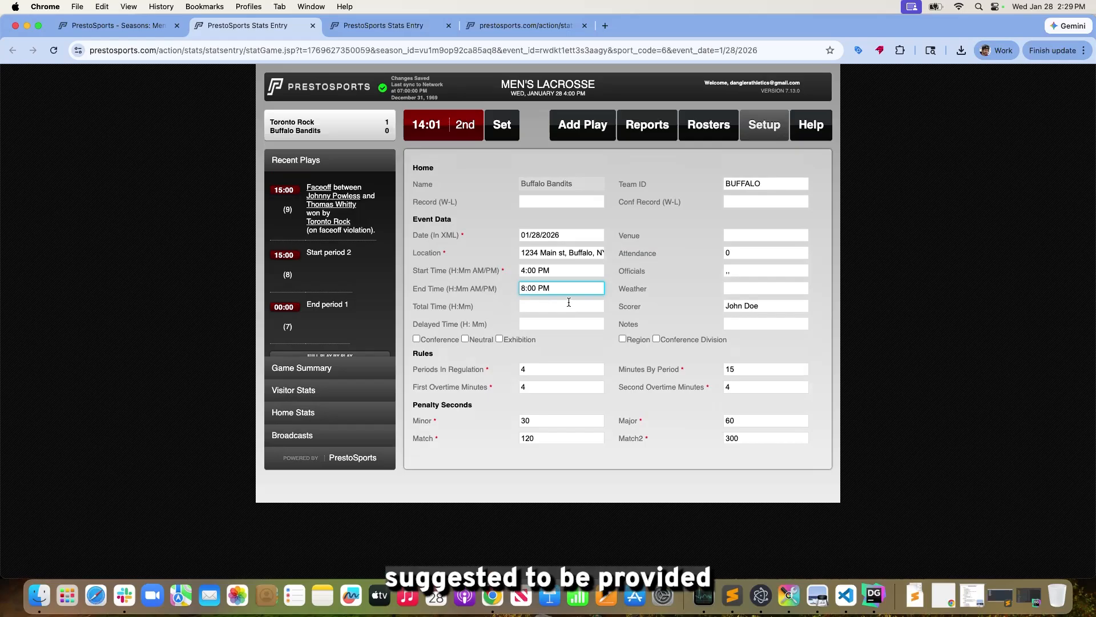
scroll(569, 302, "down", 3)
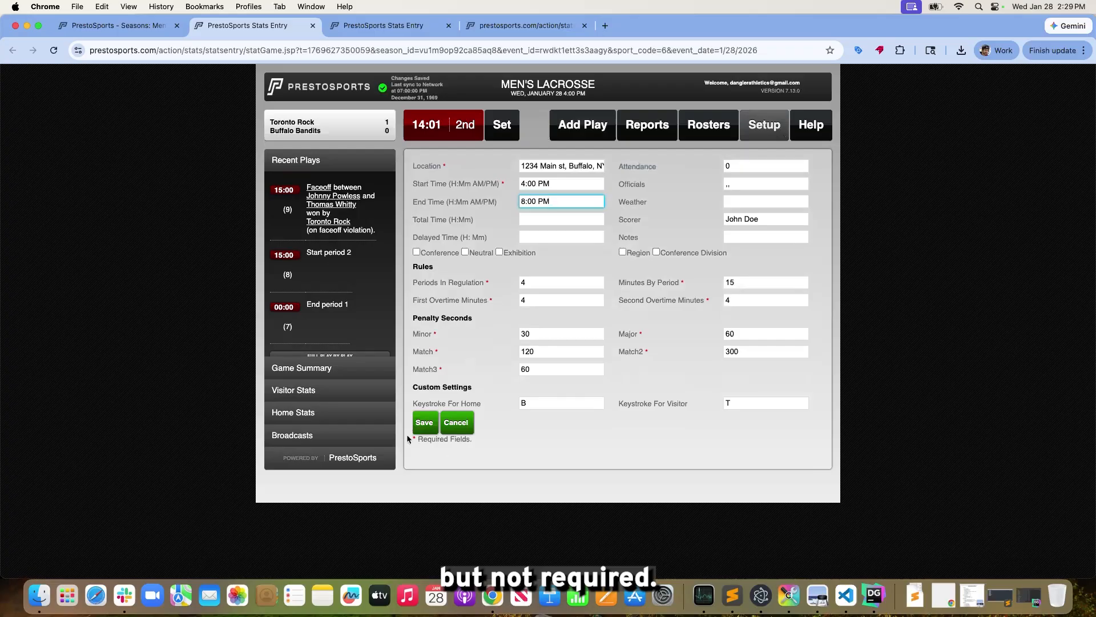
left_click(425, 422)
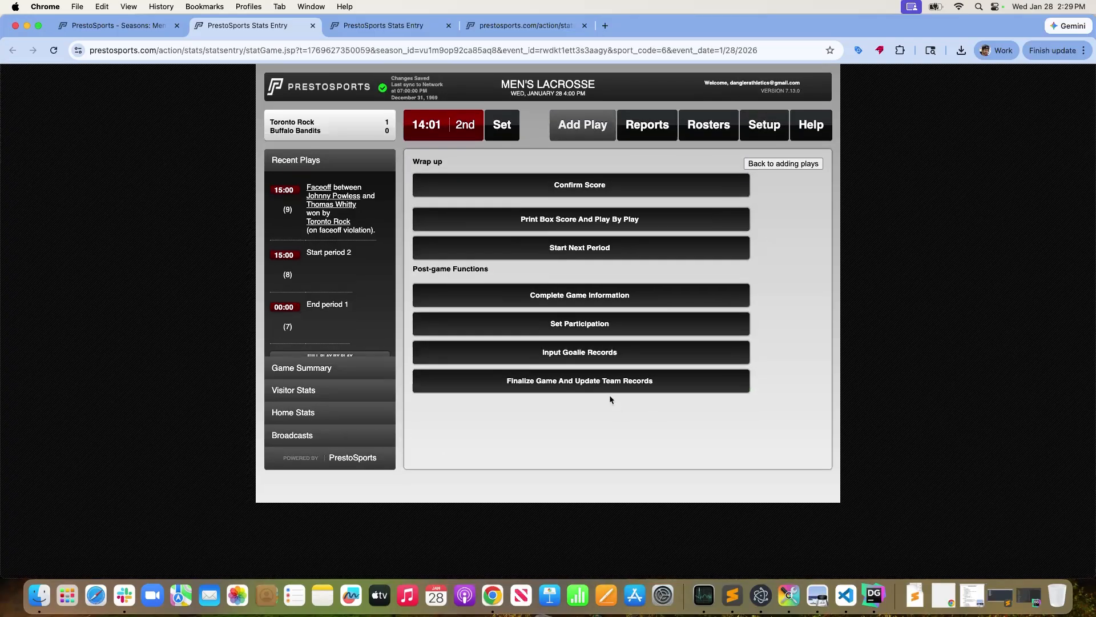
Enter goalie records of 1-0 for Toronto Rock's number 1 and 0-1 for Buffalo Bandits' number 1, and save them
left_click(595, 358)
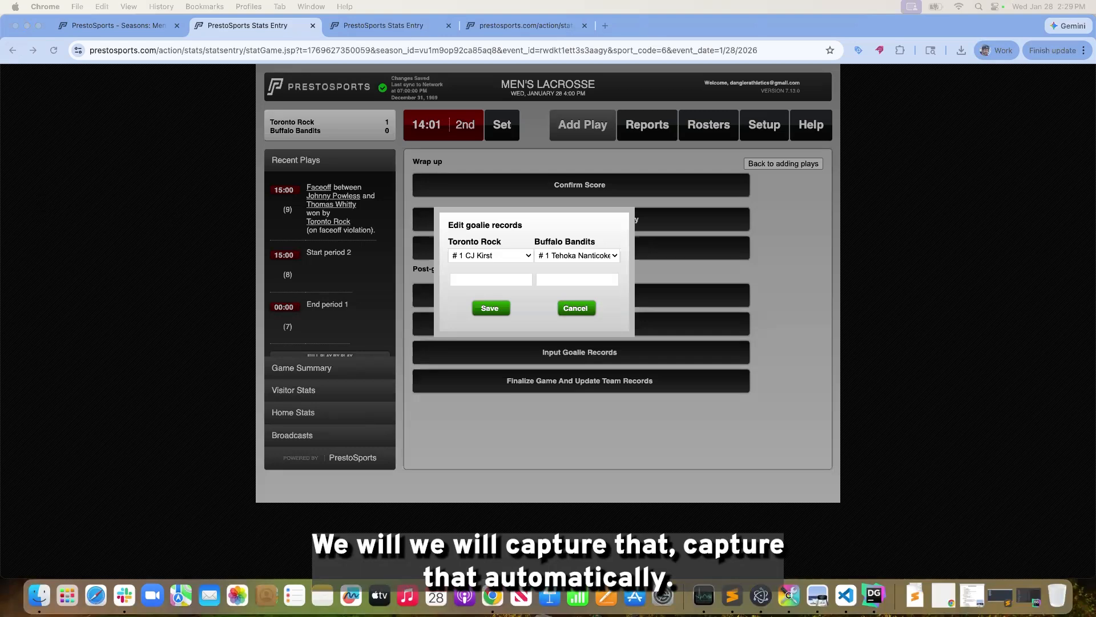
left_click(470, 279)
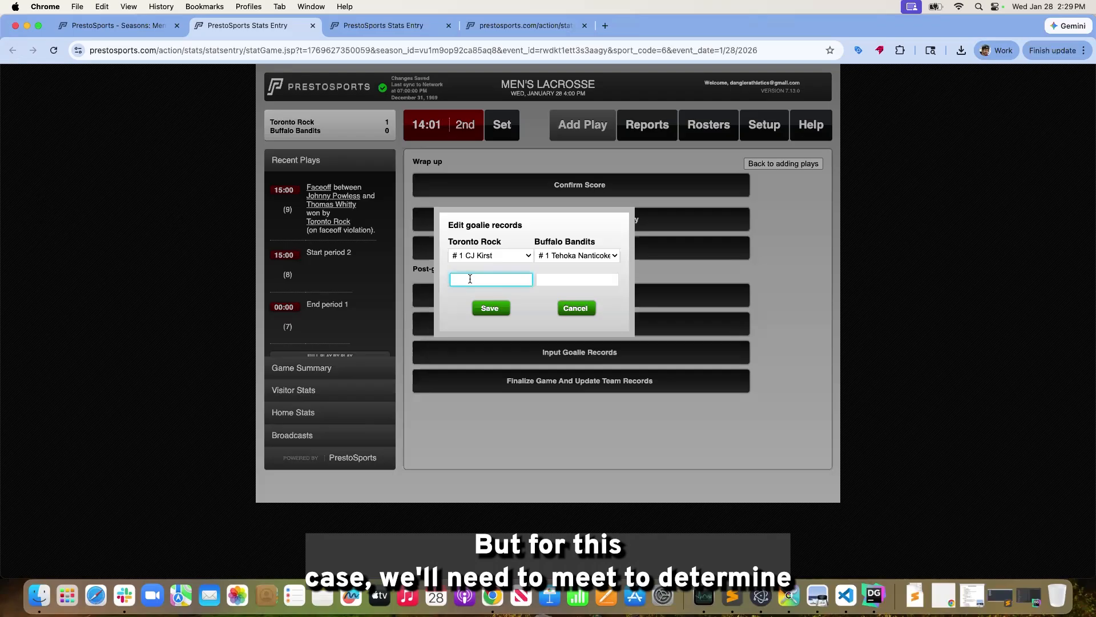
type("1")
left_click(580, 281)
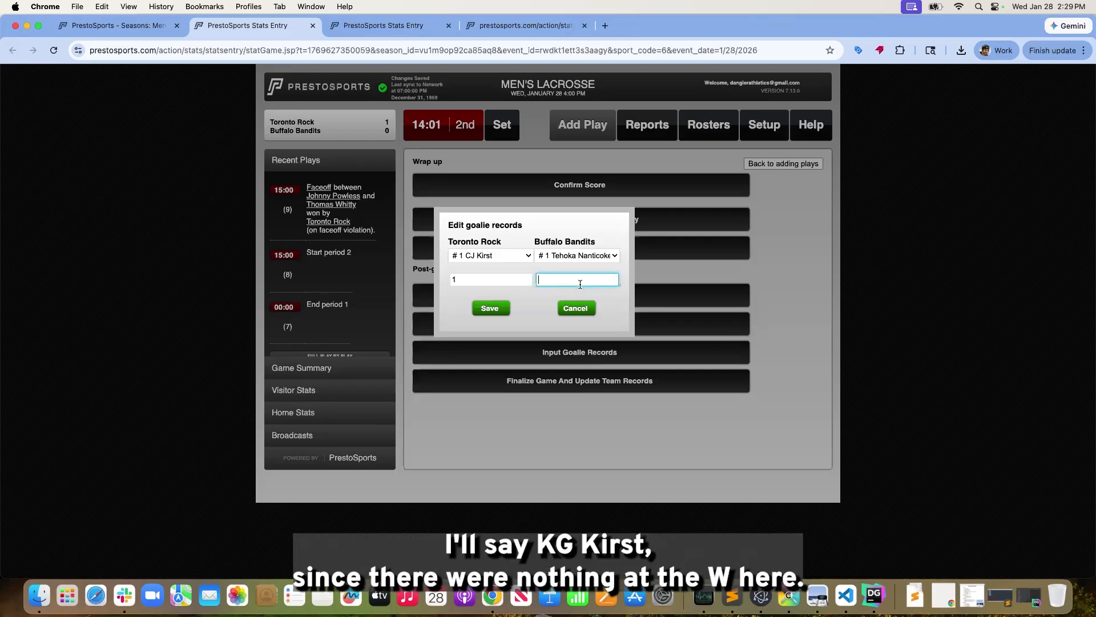
type("0")
left_click(487, 280)
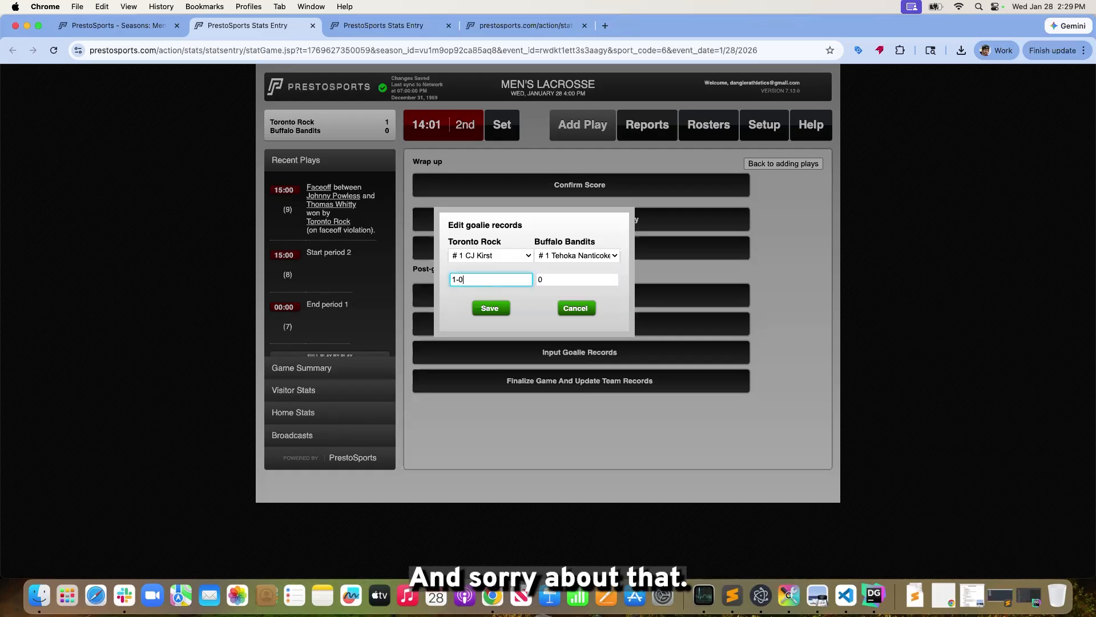
left_click(583, 278)
type("-1")
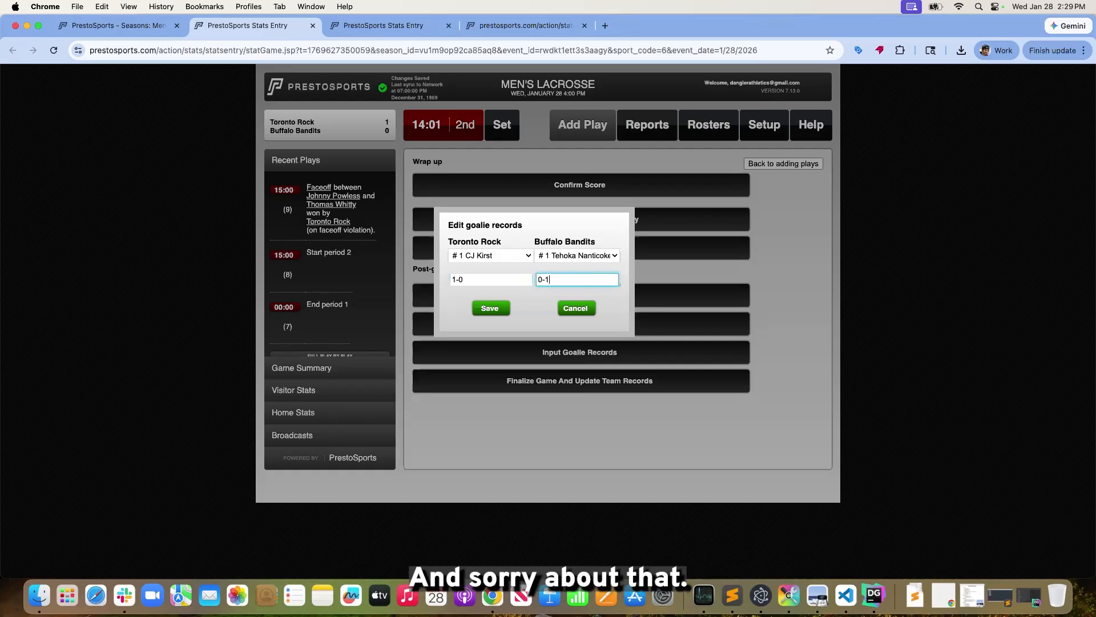
left_click(523, 319)
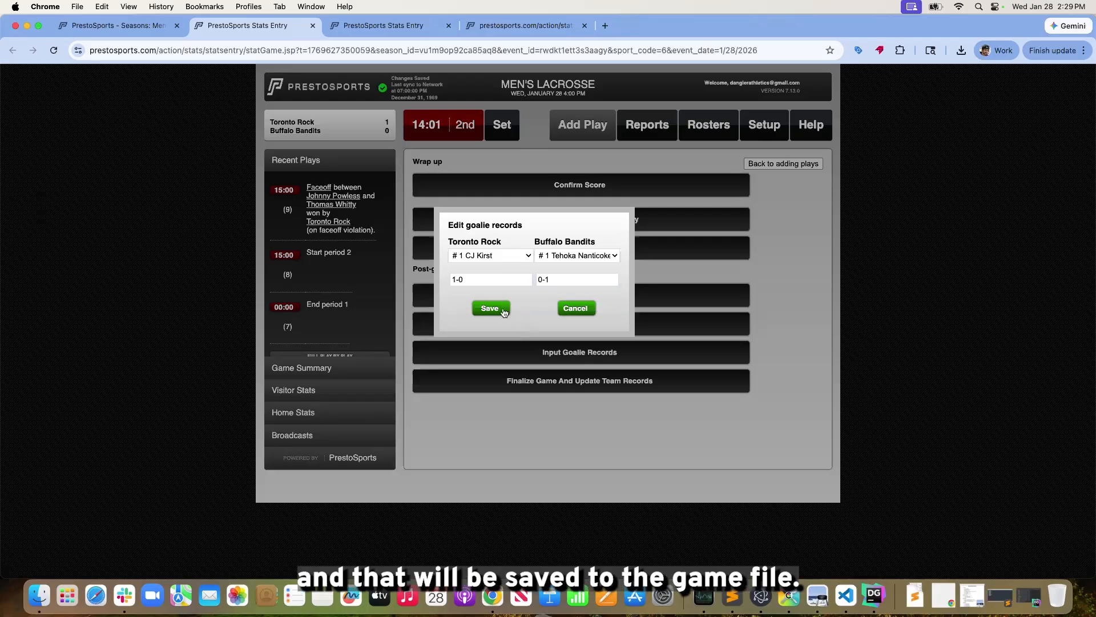
left_click(504, 311)
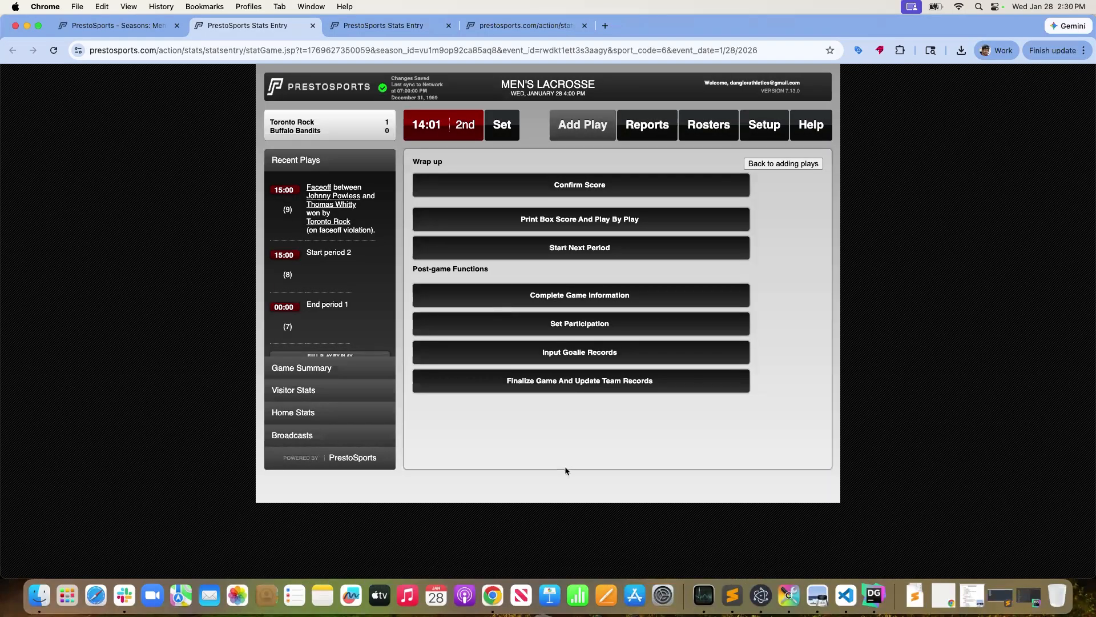
Try to finalize the game and update the team records
left_click(592, 389)
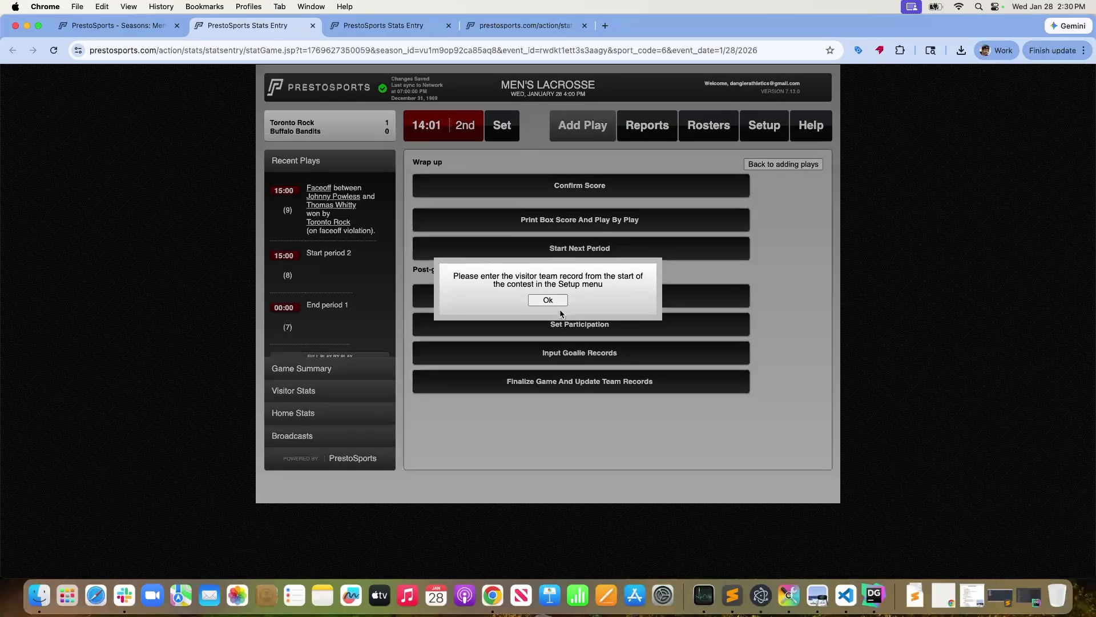
left_click(548, 302)
left_click(592, 386)
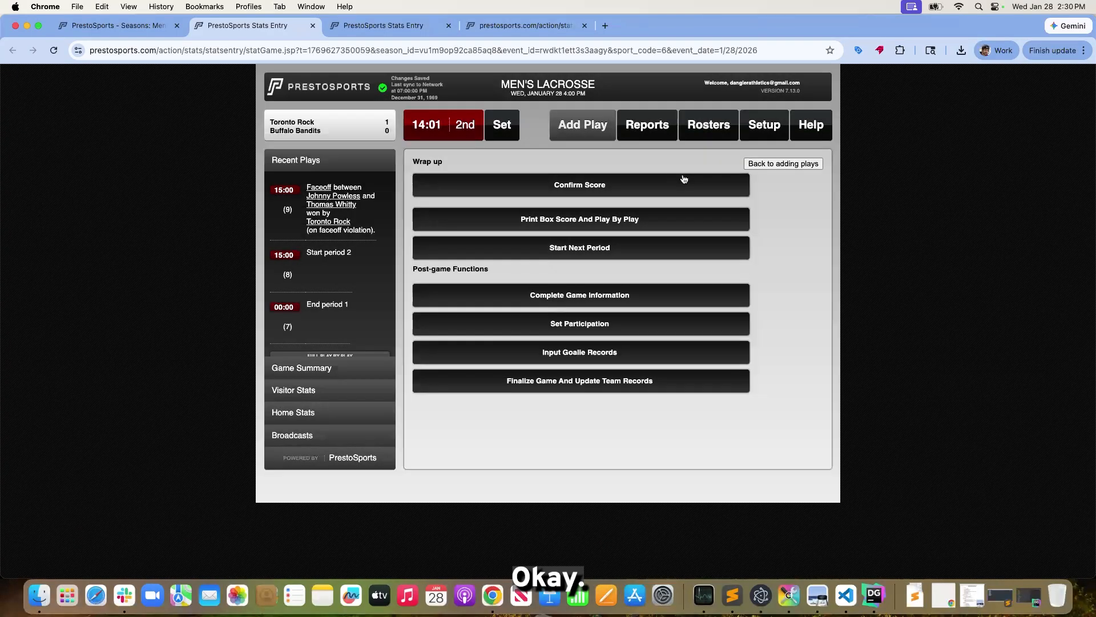
left_click(551, 302)
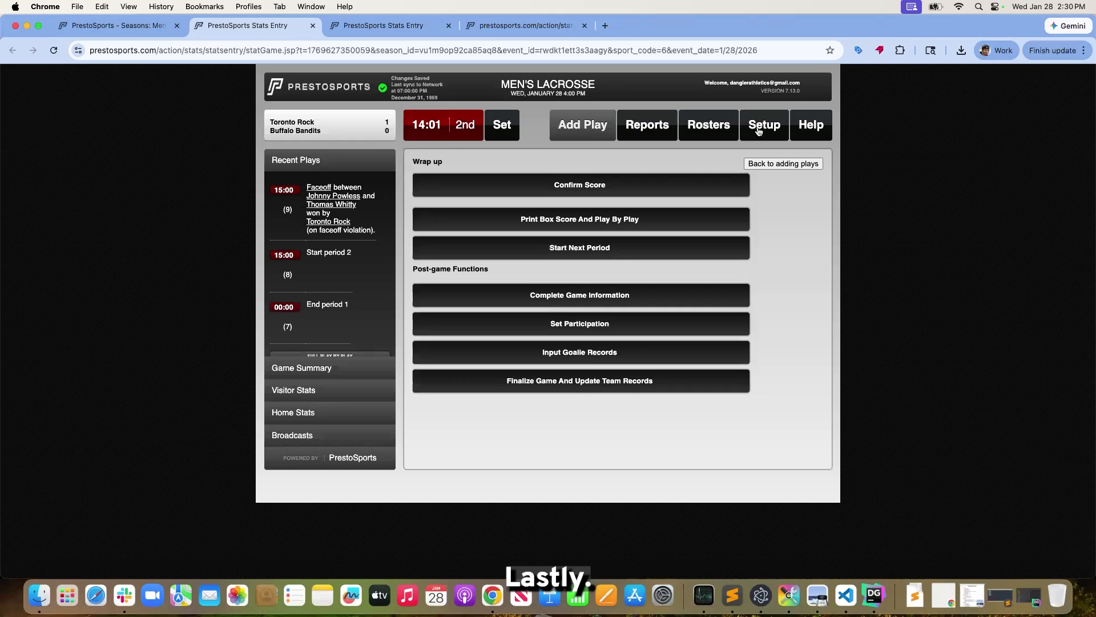
In the game setup, set the win-loss record to 1-0 for Buffalo Bandits and 0-1 for Toronto Rock, and save
left_click(762, 131)
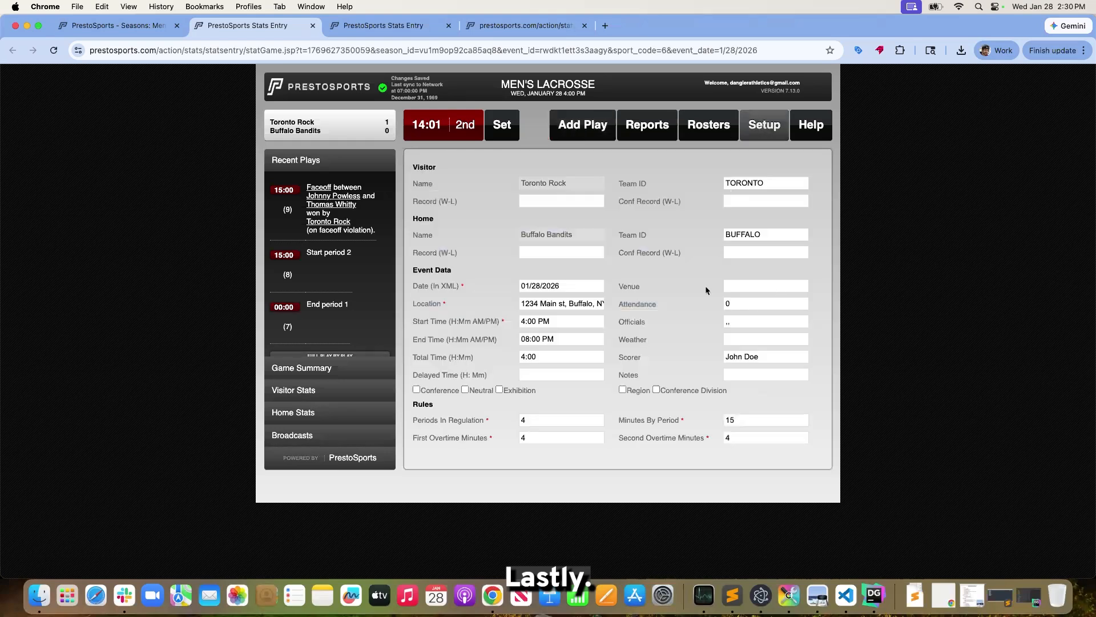
left_click(561, 251)
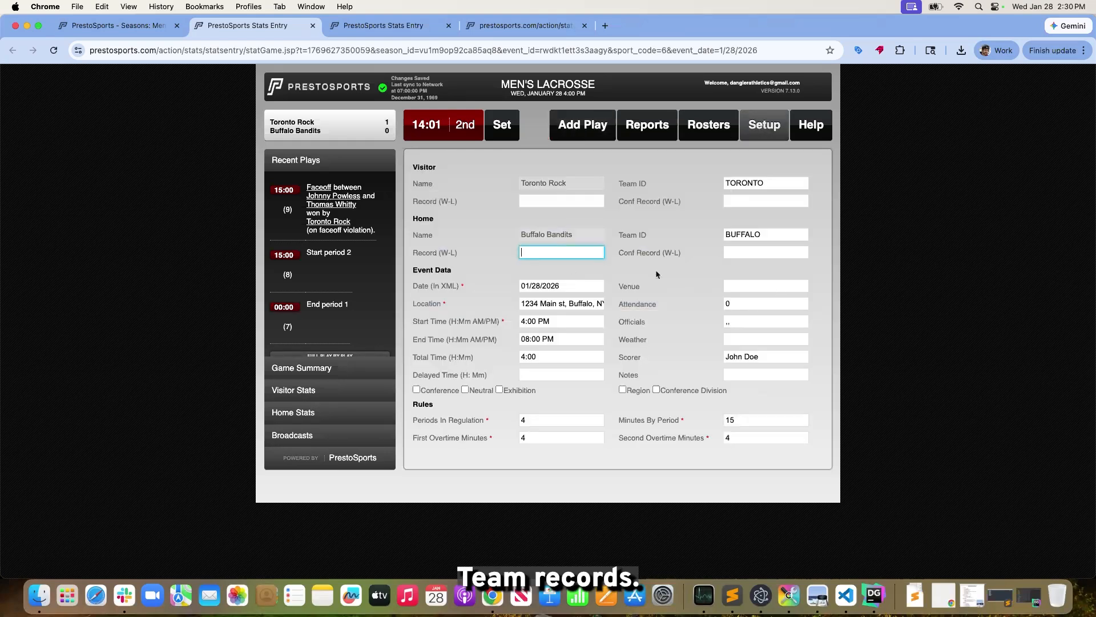
type("1=0")
type("1")
key("BackSpace")
key("BackSpace")
key("BackSpace")
type("-0")
left_click(541, 200)
type("0-1")
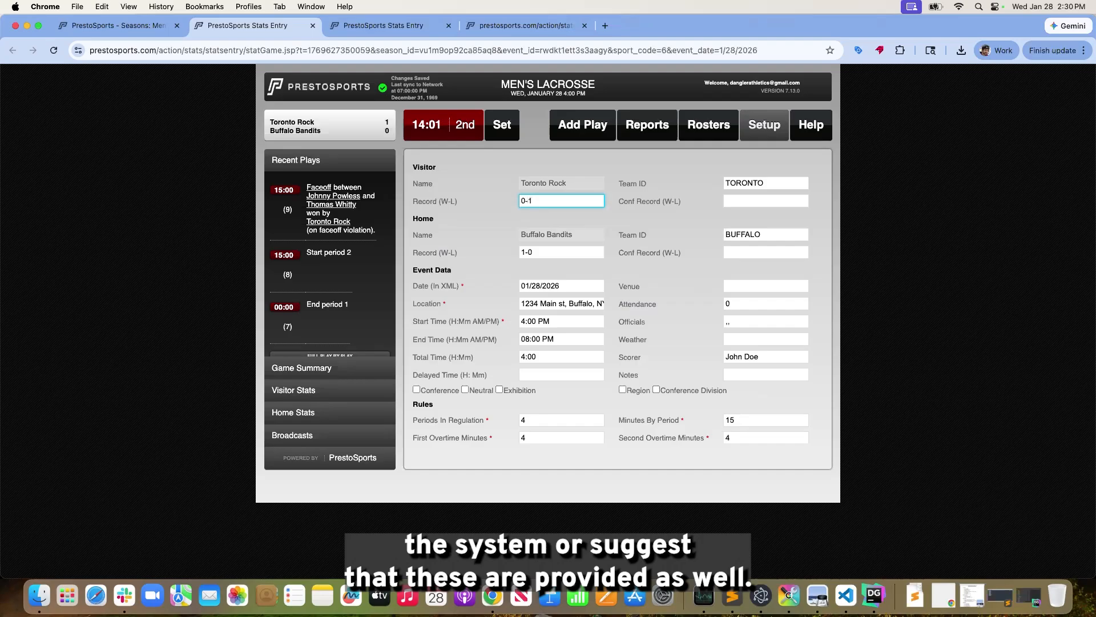
scroll(494, 343, "down", 5)
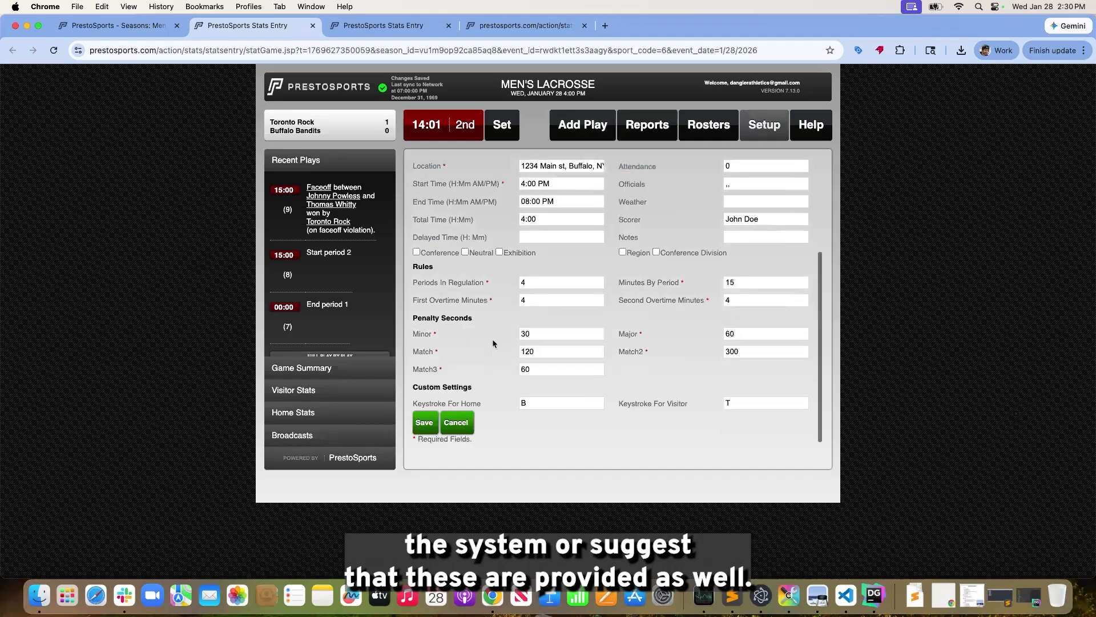
left_click(425, 423)
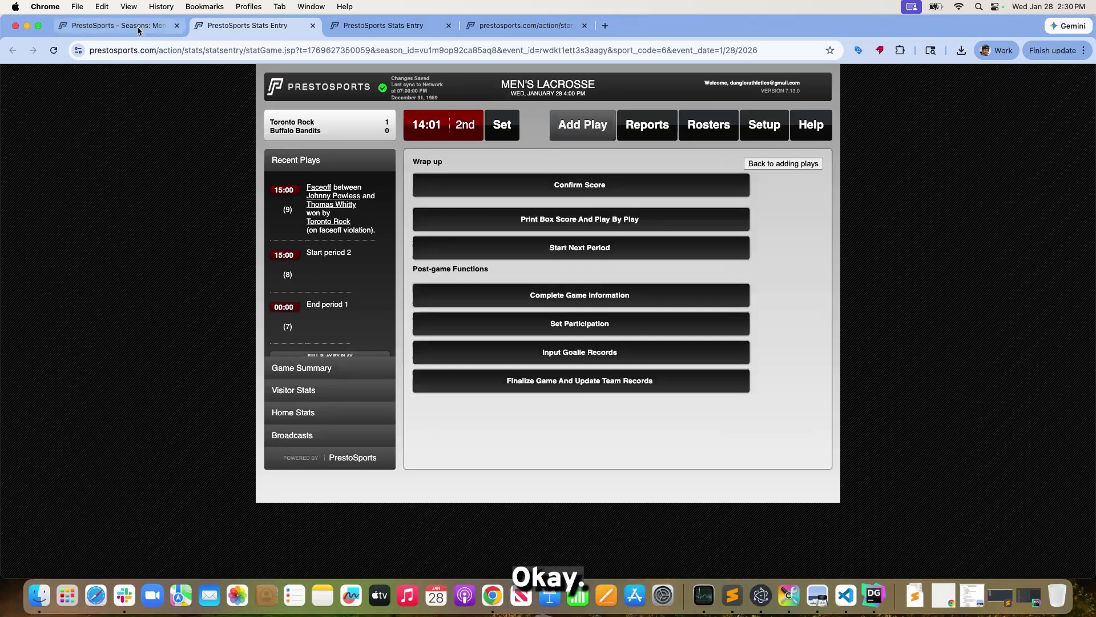
Return to the game's event page, reload it, and review the game status and both teams' statistics
left_click(118, 26)
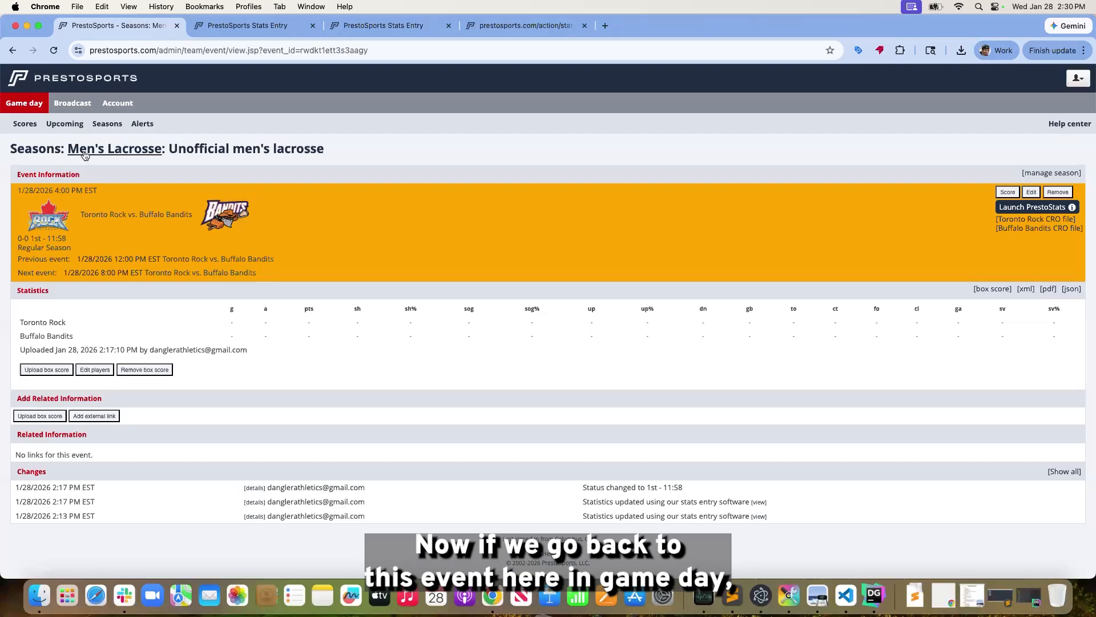
left_click(238, 52)
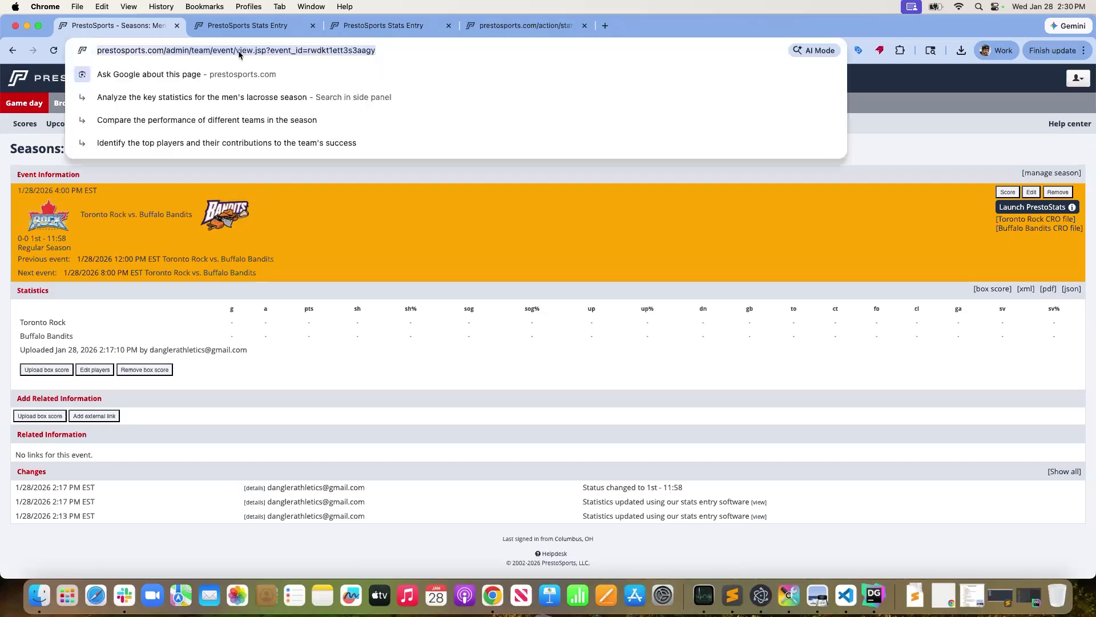
left_click(288, 251)
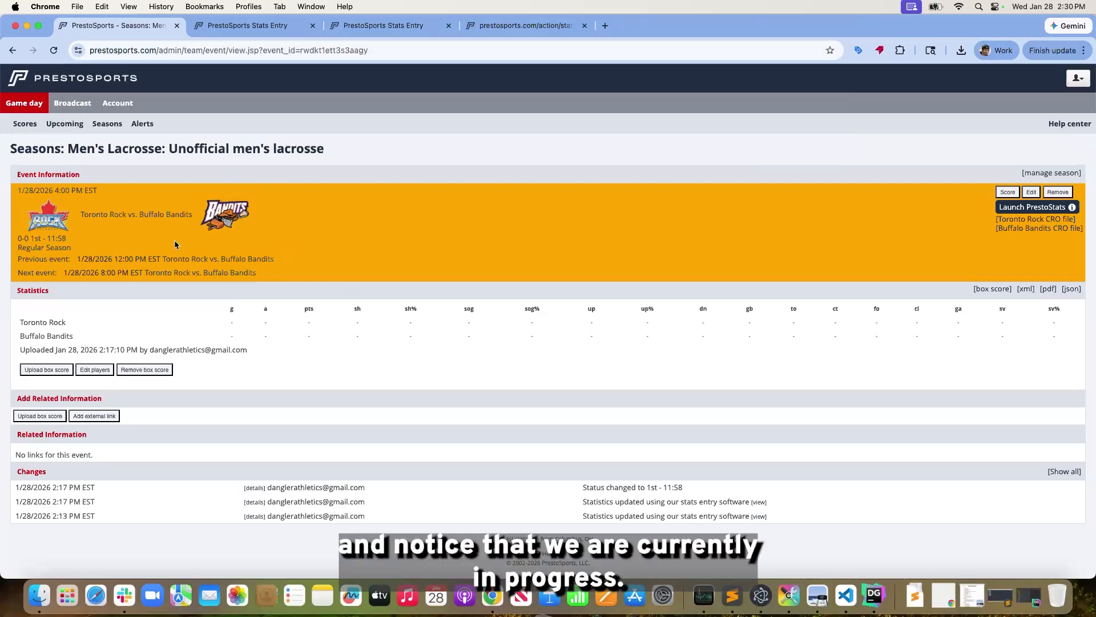
left_click(382, 52)
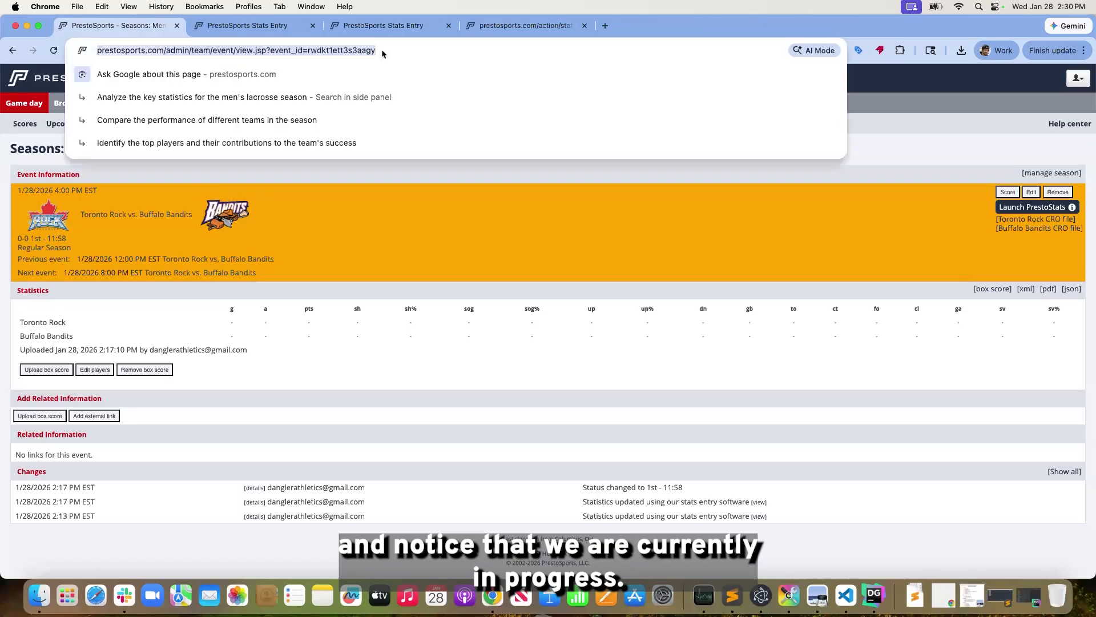
key("Return")
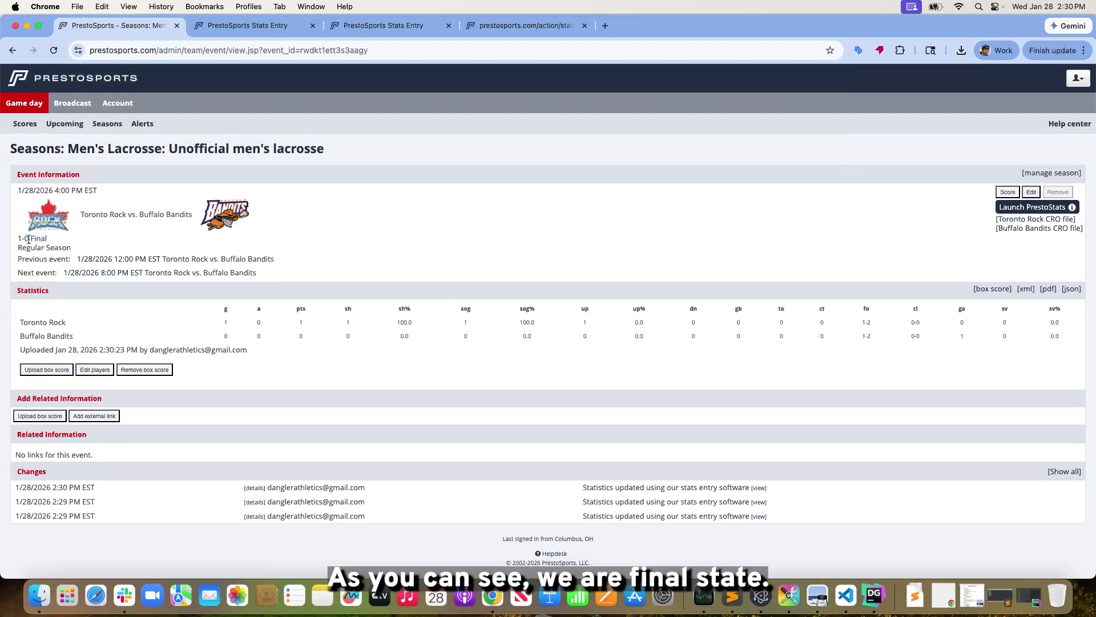
left_click_drag(15, 311, 1032, 334)
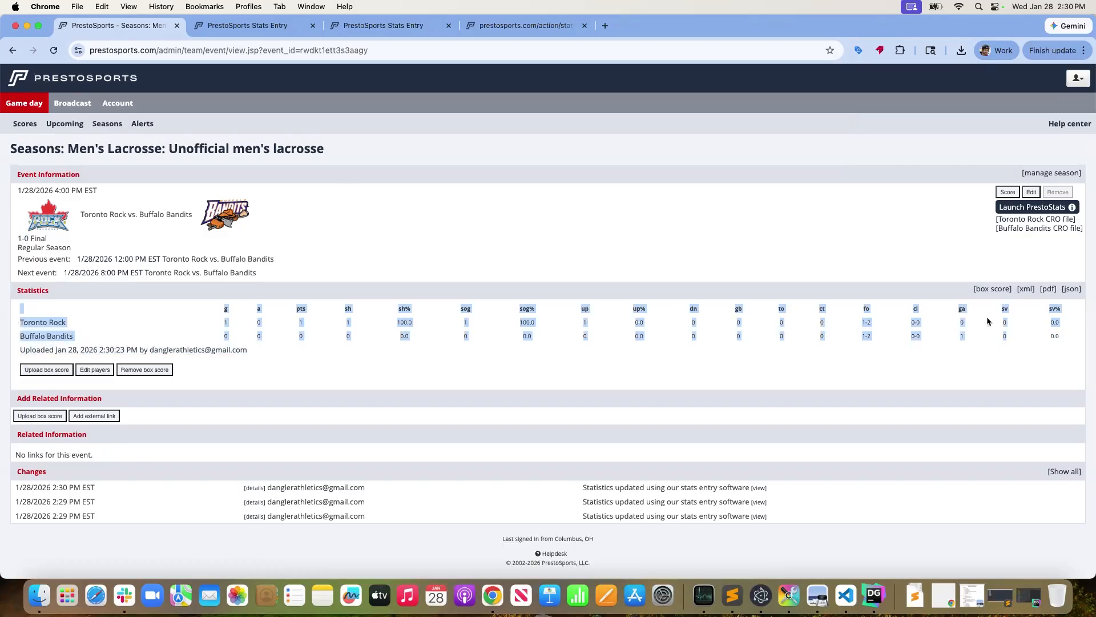
Open the event's box score and view the Start of 1st version uploaded at 2:11 PM
left_click(994, 290)
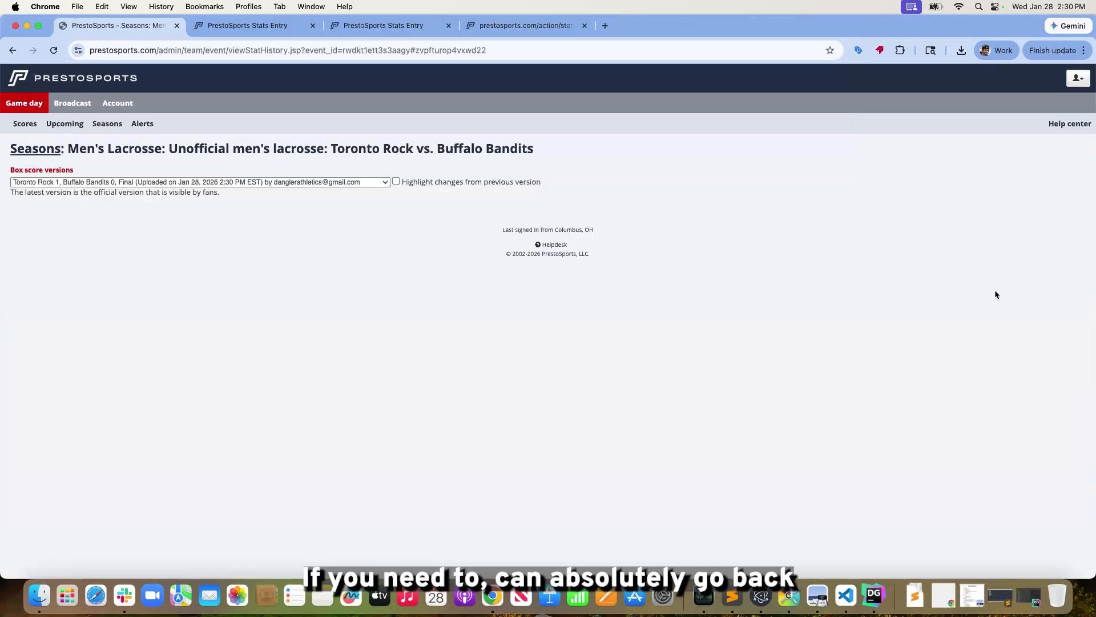
left_click(330, 182)
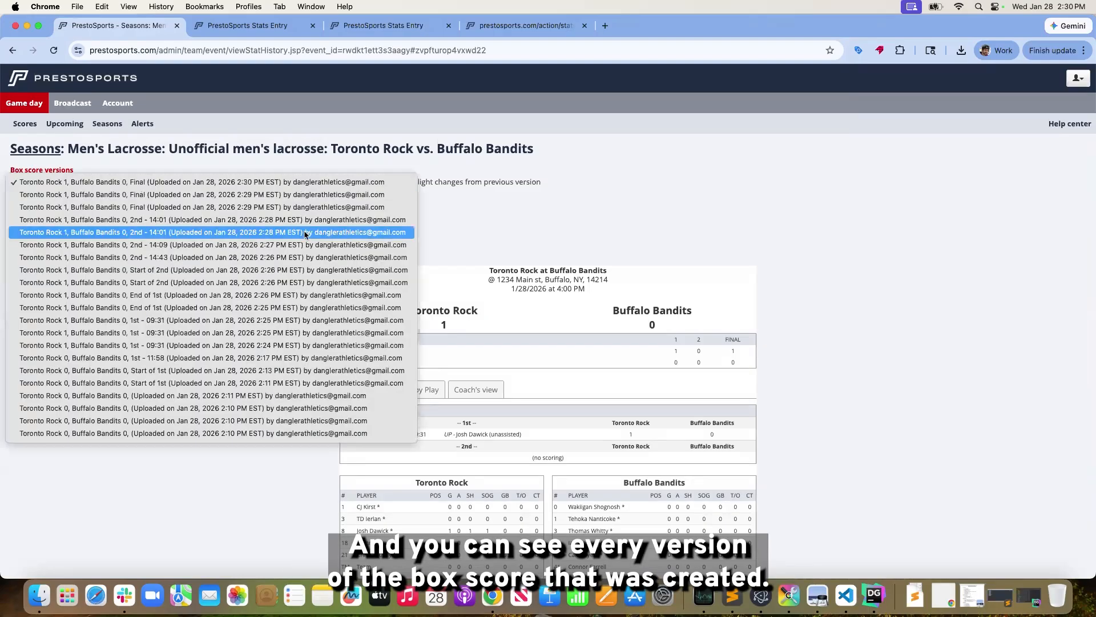
left_click(346, 383)
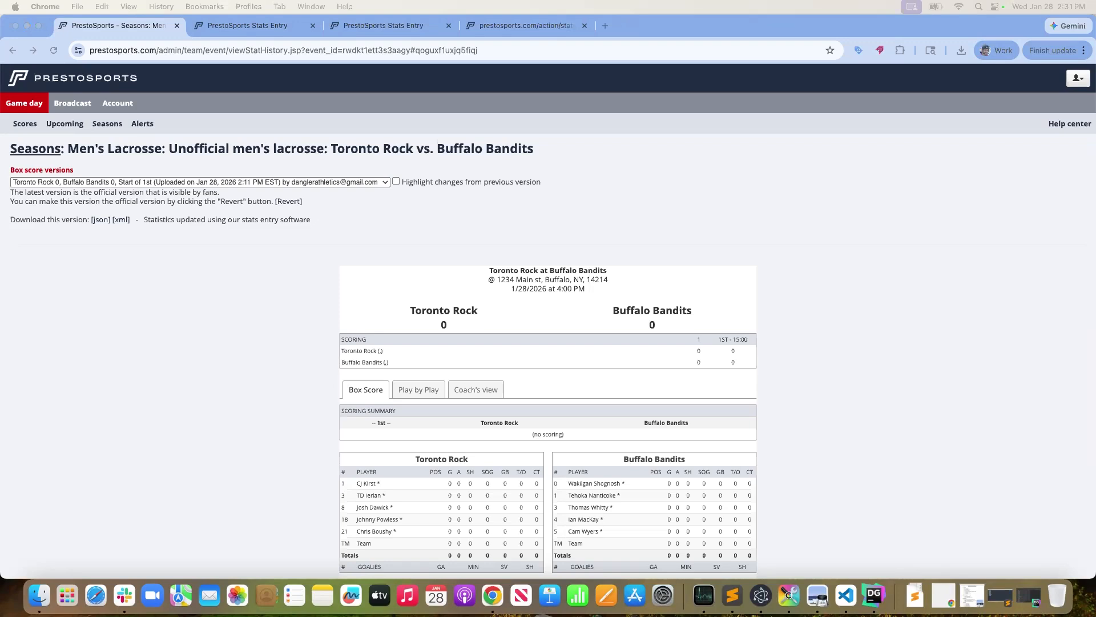
left_click(241, 319)
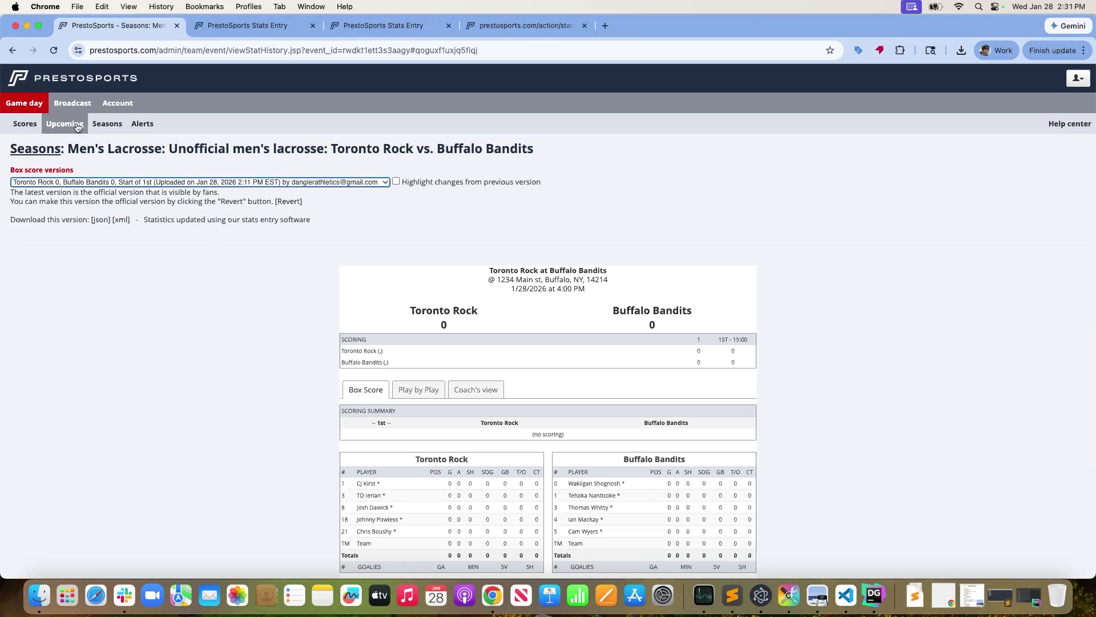
left_click(374, 184)
left_click(593, 218)
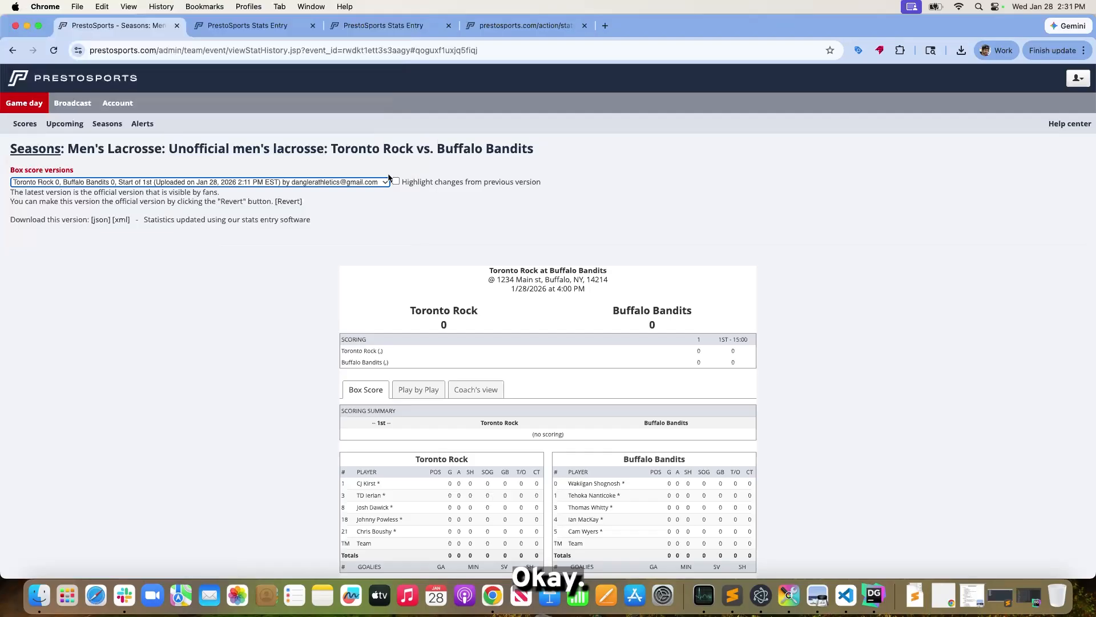
Highlight changes from the previous version and examine the 2nd - 14:09 box score version uploaded at 2:27 PM
left_click(395, 181)
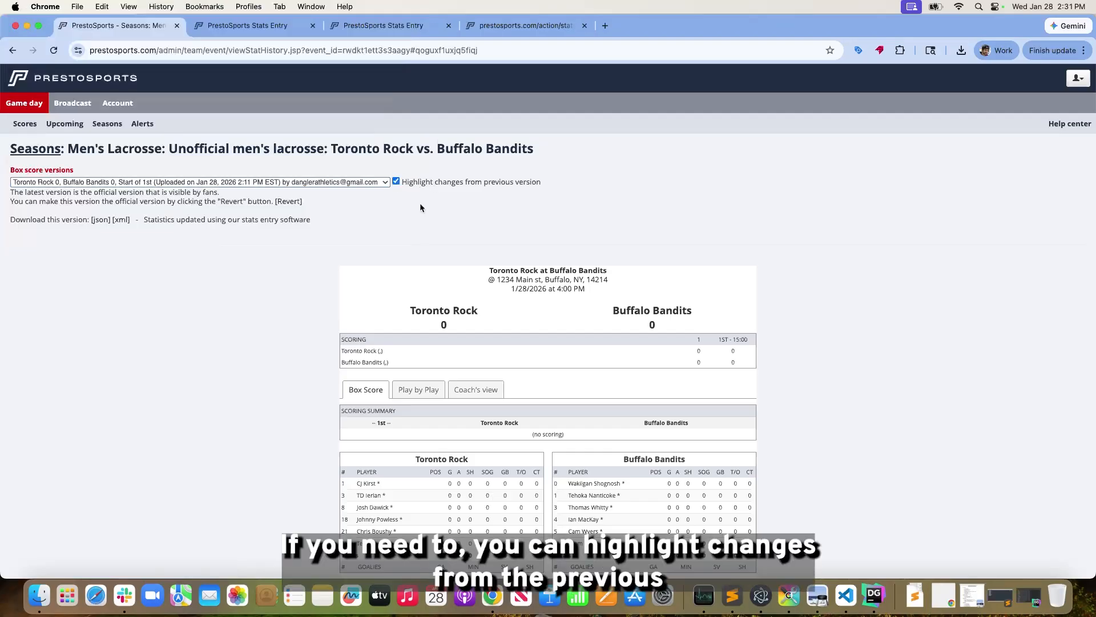
left_click(372, 182)
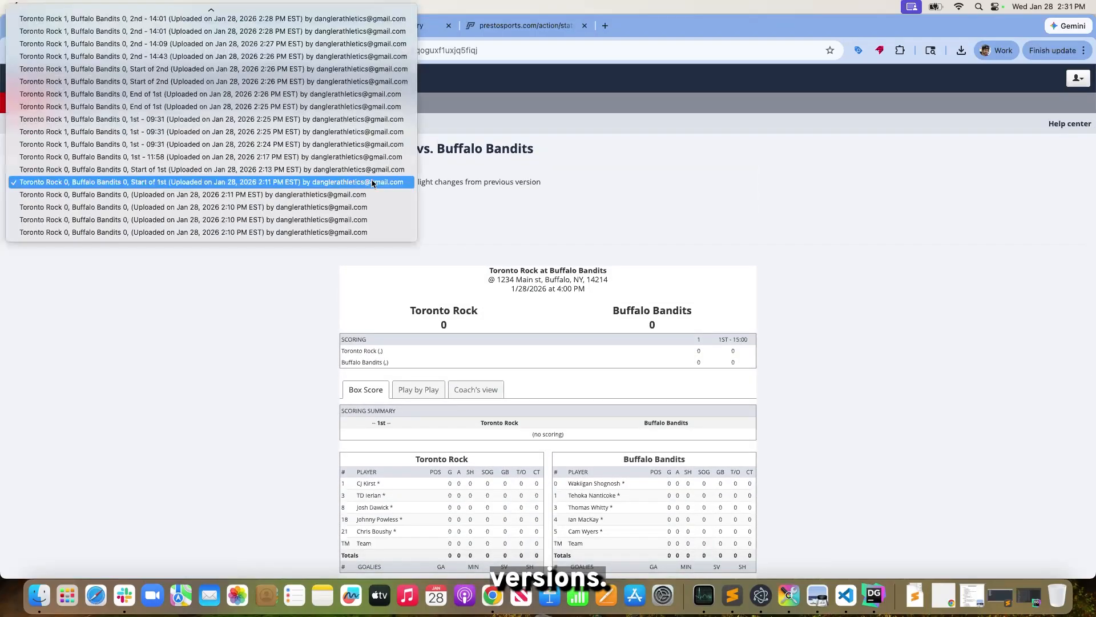
left_click(225, 45)
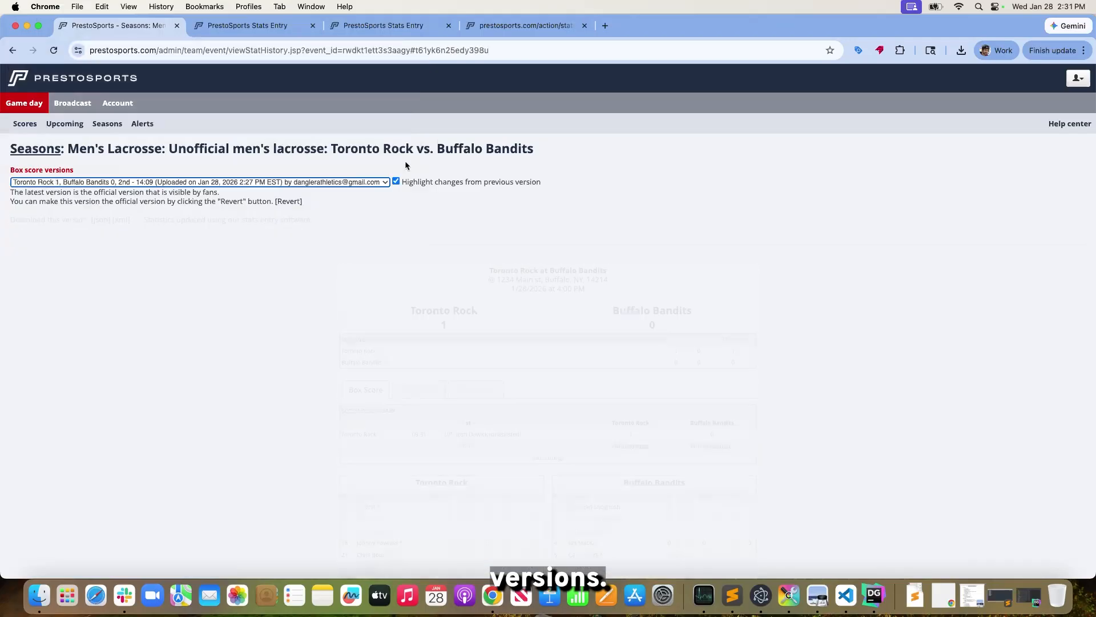
scroll(480, 234, "down", 10)
scroll(481, 235, "up", 8)
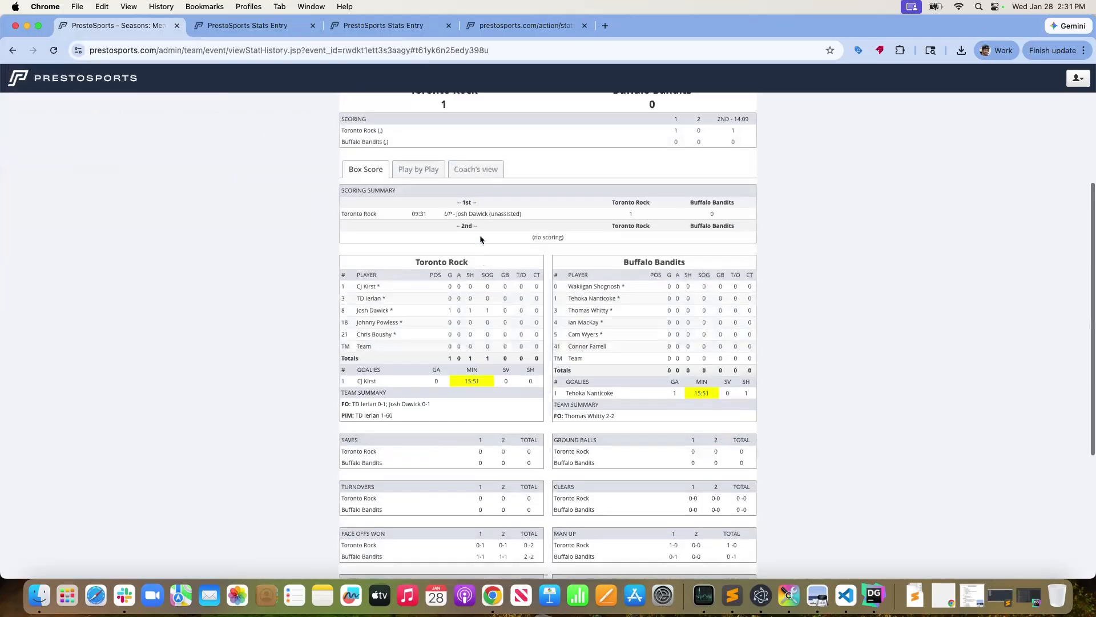
scroll(480, 240, "up", 3)
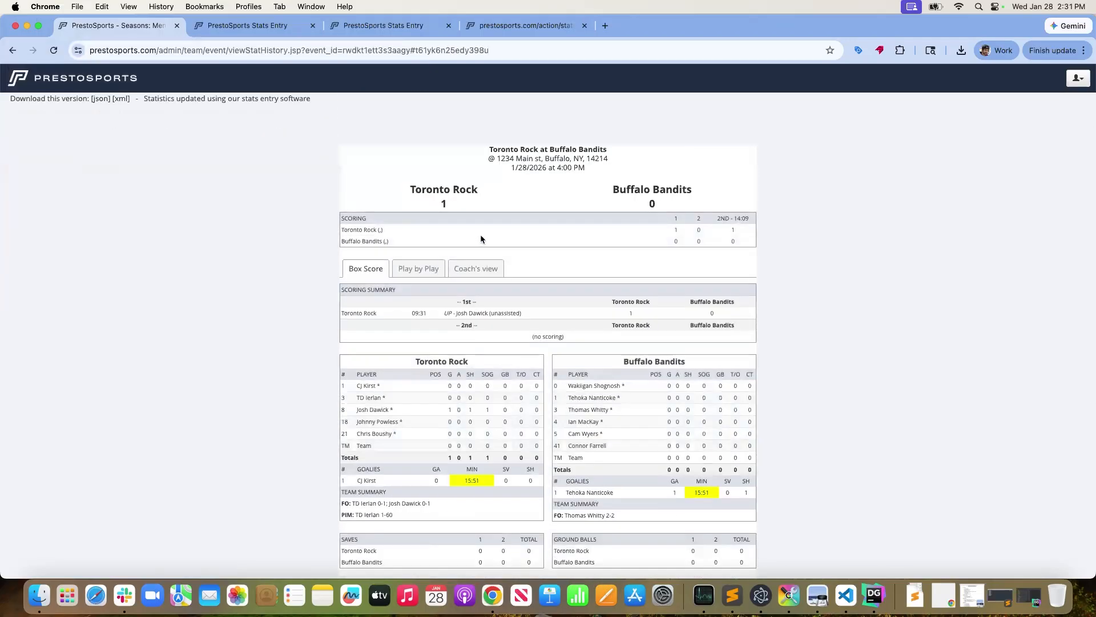
scroll(119, 294, "up", 2)
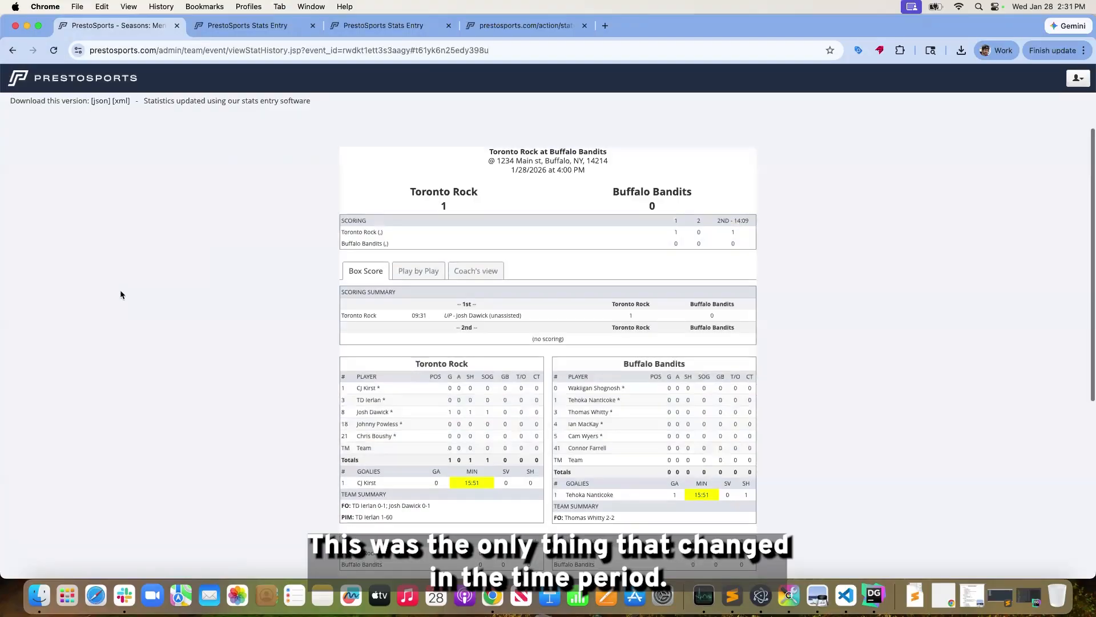
Review the player statistics, team totals and penalty summary further down this box score version
scroll(120, 294, "down", 1)
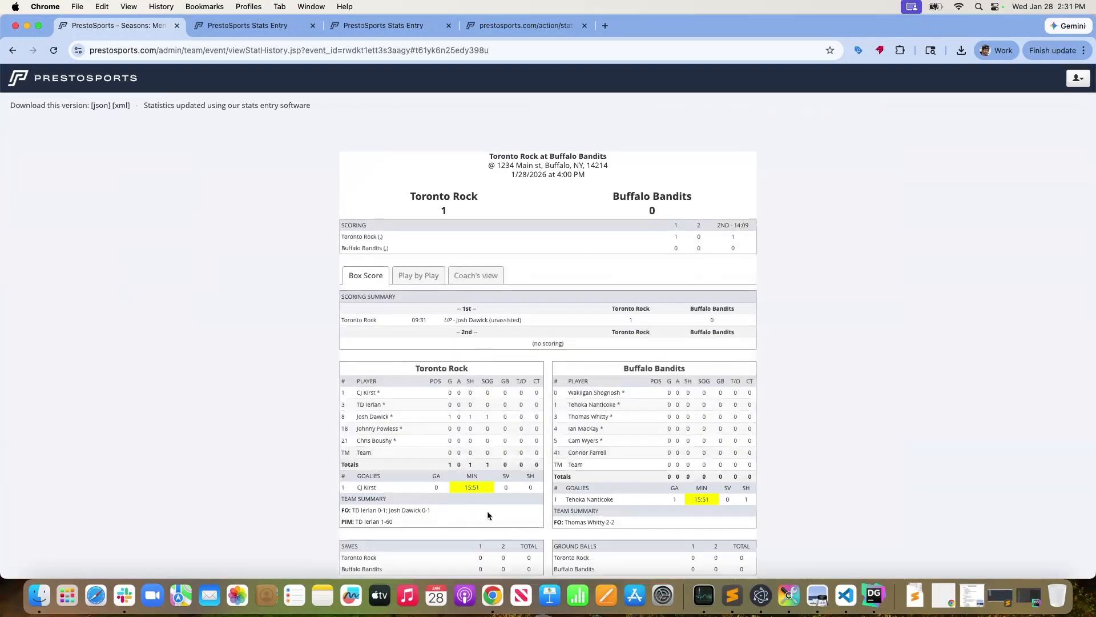
scroll(502, 516, "down", 2)
scroll(504, 515, "down", 3)
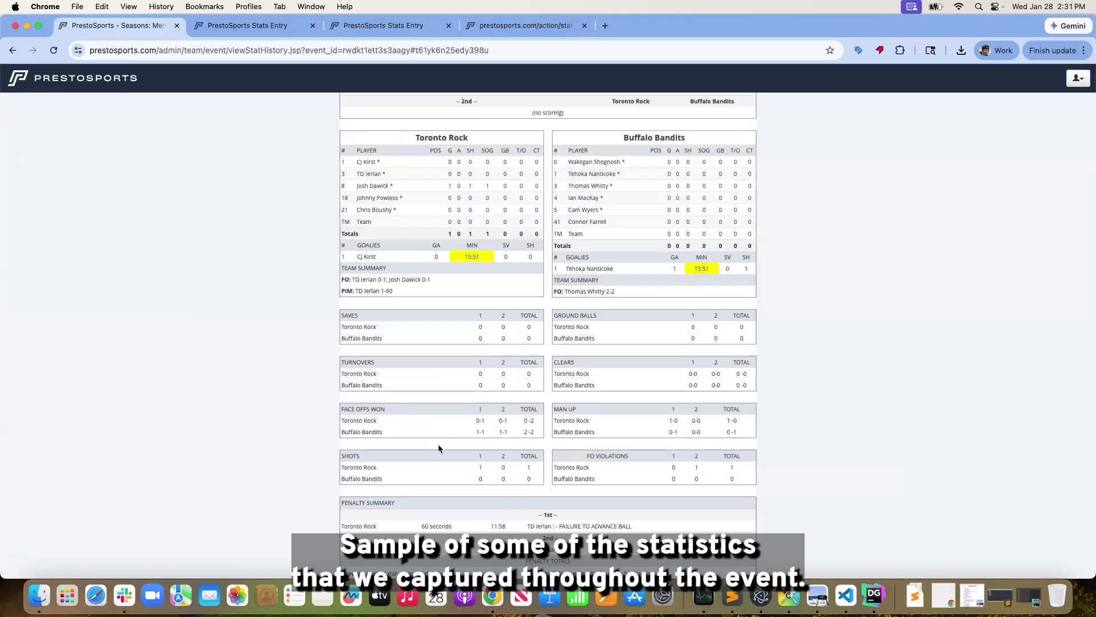
scroll(437, 446, "down", 3)
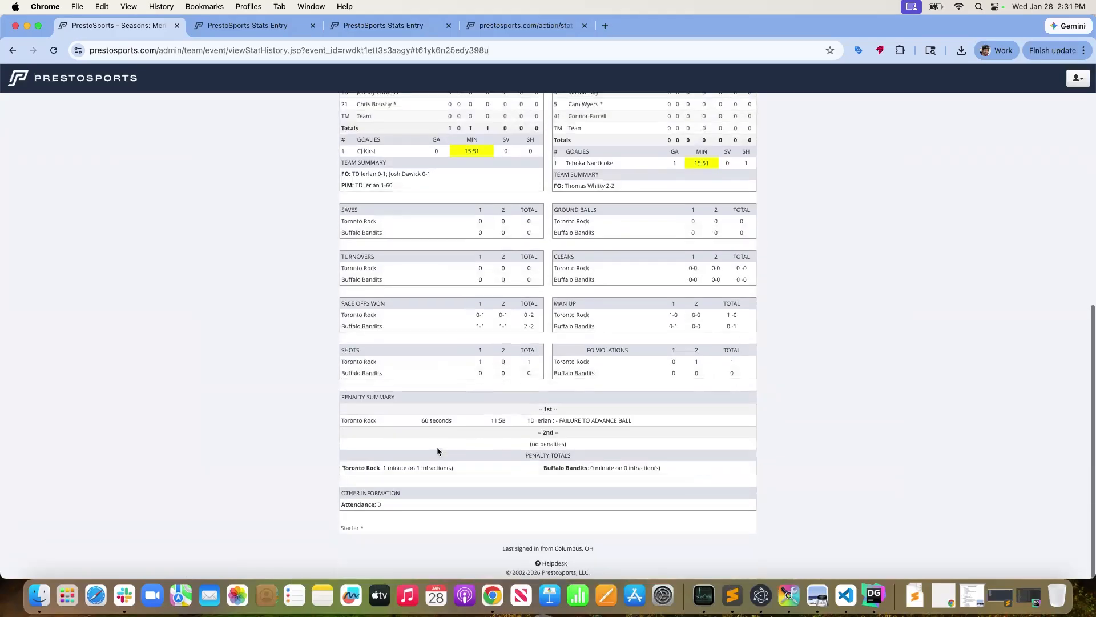